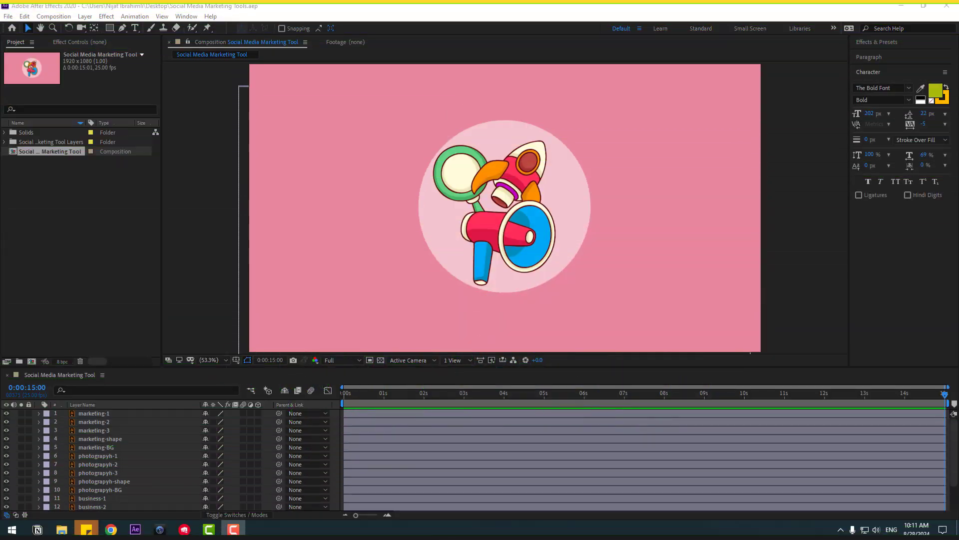
Step: Solo the marketing-1, marketing-2 and marketing-3 layers
left_click(496, 233)
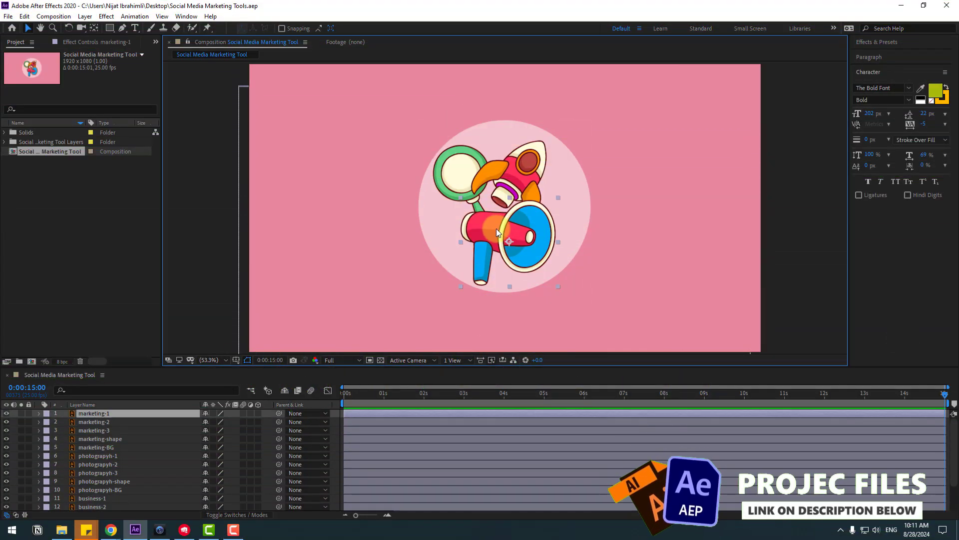
left_click(95, 422, "ctrl")
left_click(100, 430, "ctrl")
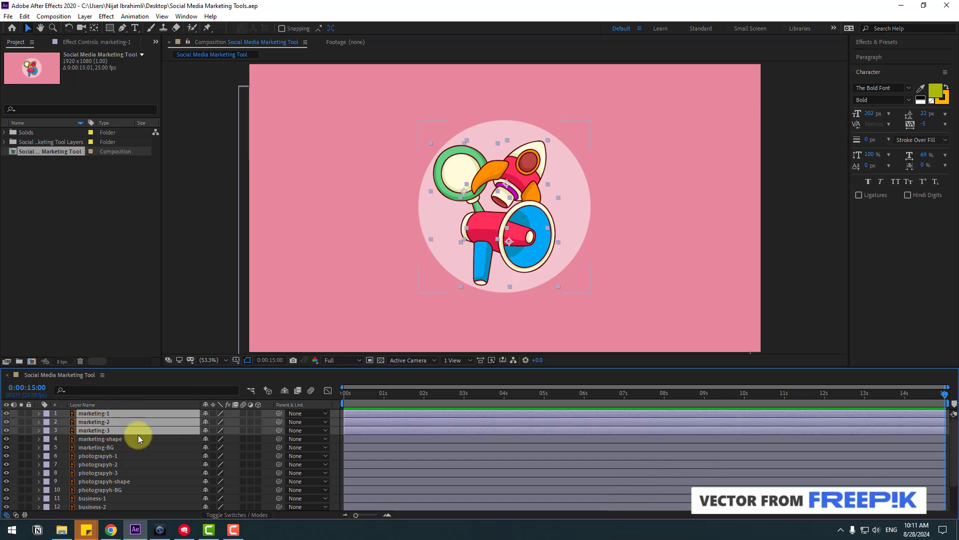
left_click(21, 413)
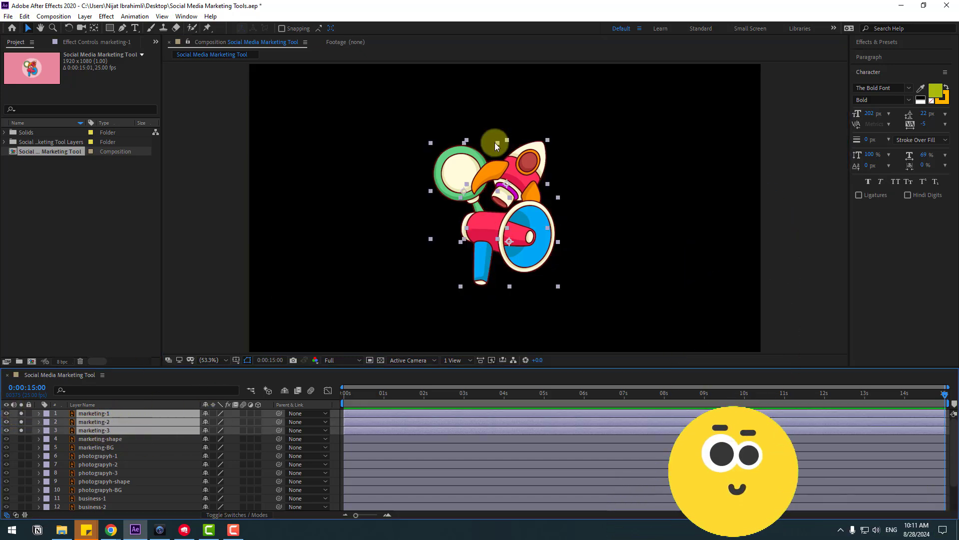
Step: Open the Animation Composer 3 window while keeping the marketing artwork in view
left_click(187, 17)
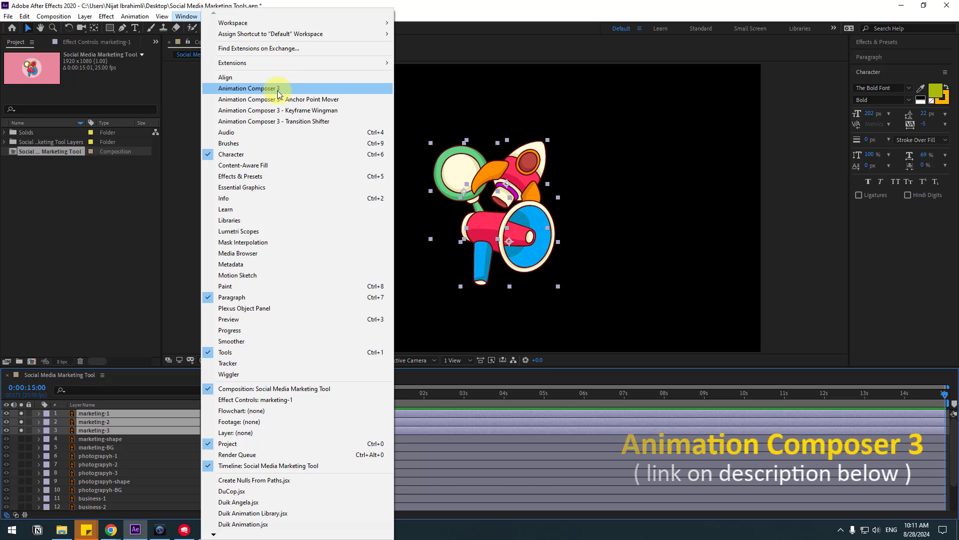
left_click(260, 89)
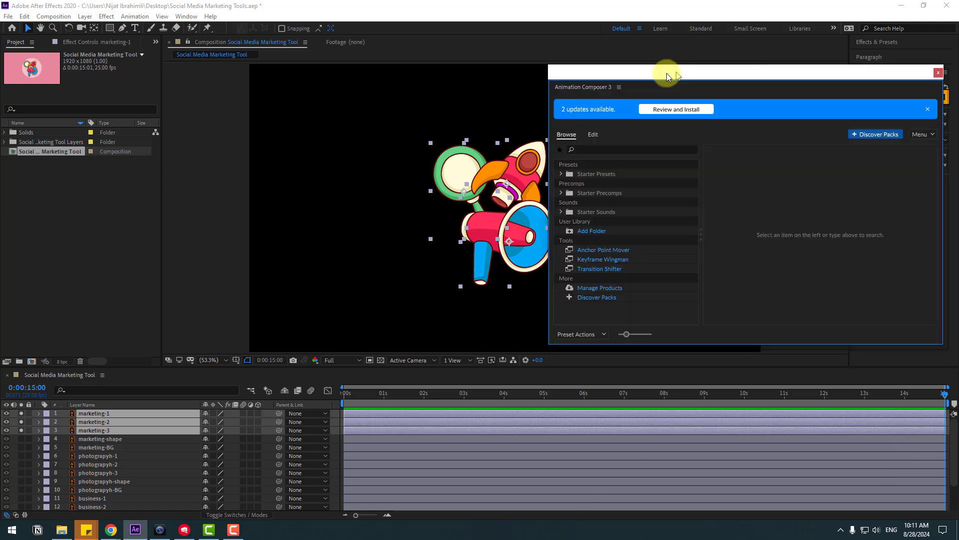
key("space")
left_click_drag(388, 249, 282, 236)
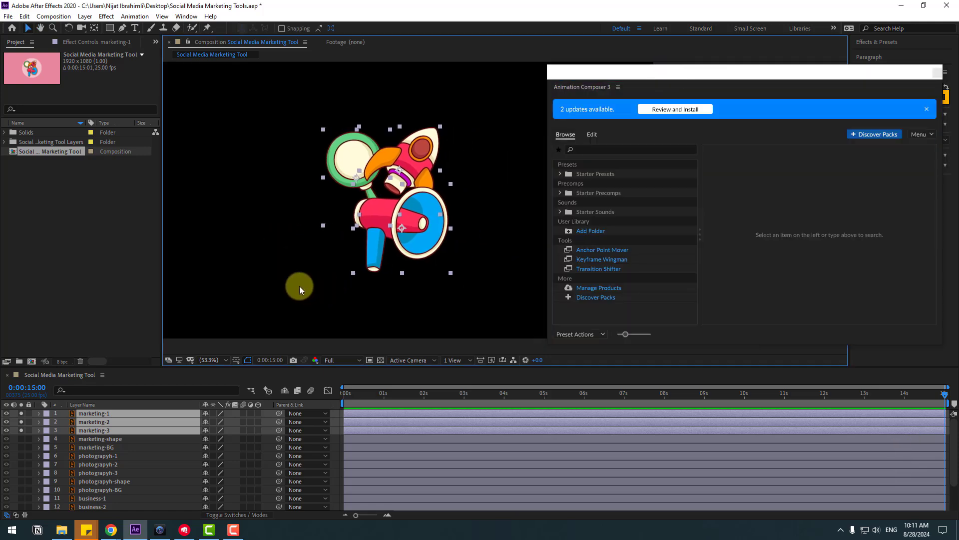
Step: Move the marketing-1 layer's anchor point to the lower end of the megaphone handle
left_click(299, 286)
left_click(100, 413)
scroll(395, 279, "up", 2)
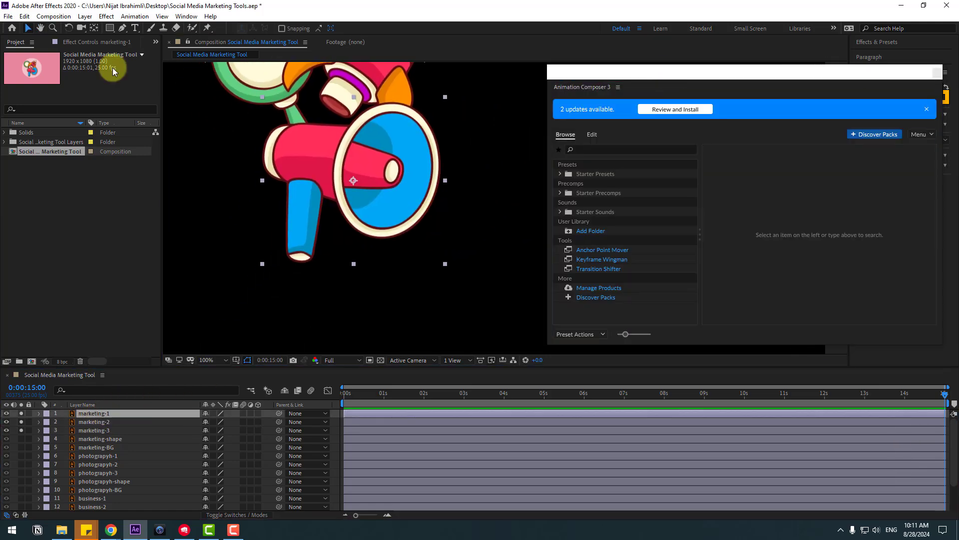
left_click(94, 27)
left_click_drag(351, 184, 306, 259)
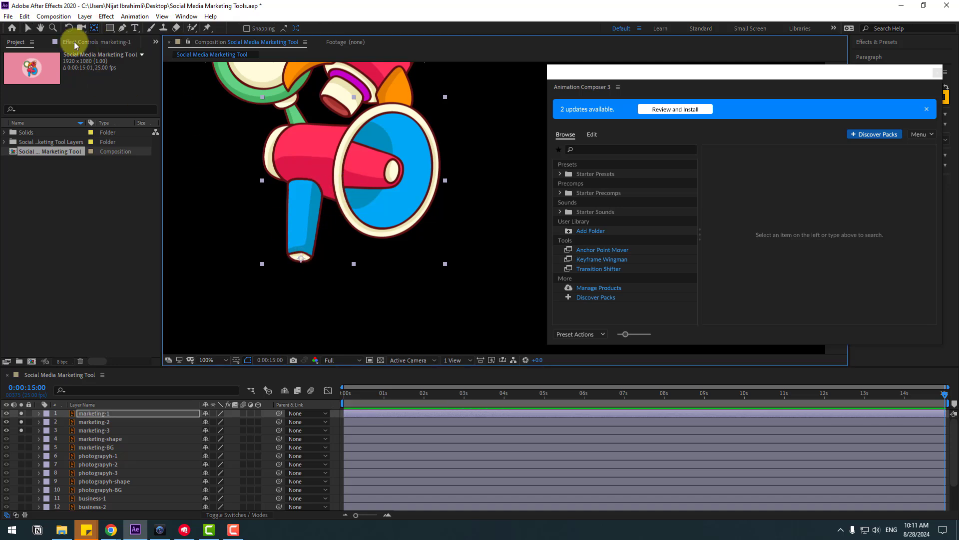
left_click(28, 28)
left_click_drag(316, 220, 317, 228)
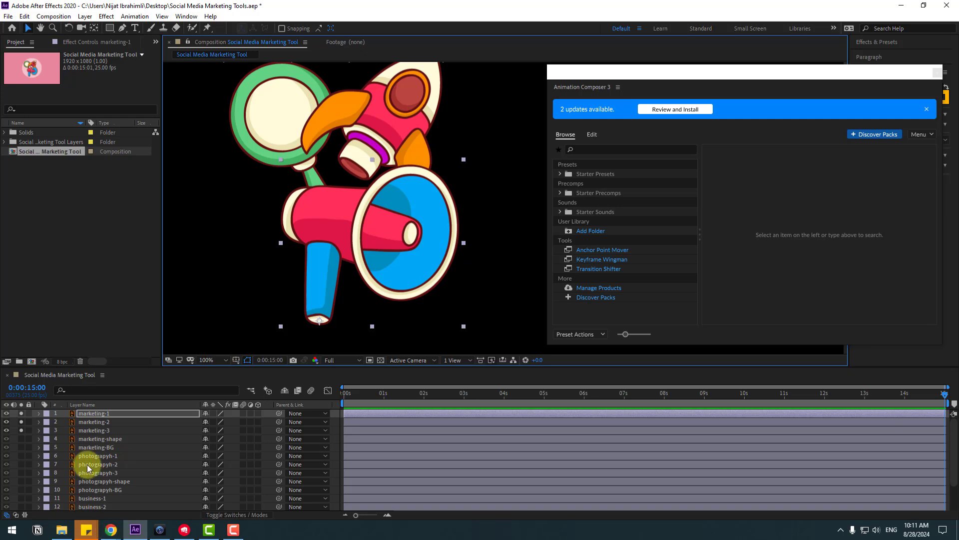
Step: Move the marketing-2 layer's anchor point to the nozzle at the rocket's base
left_click(91, 421)
left_click(94, 27)
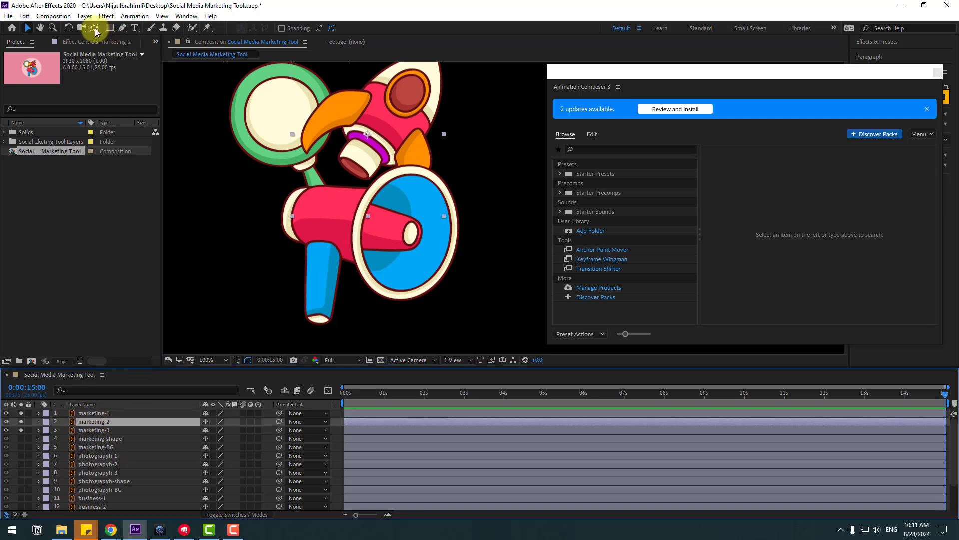
left_click_drag(376, 146, 375, 159)
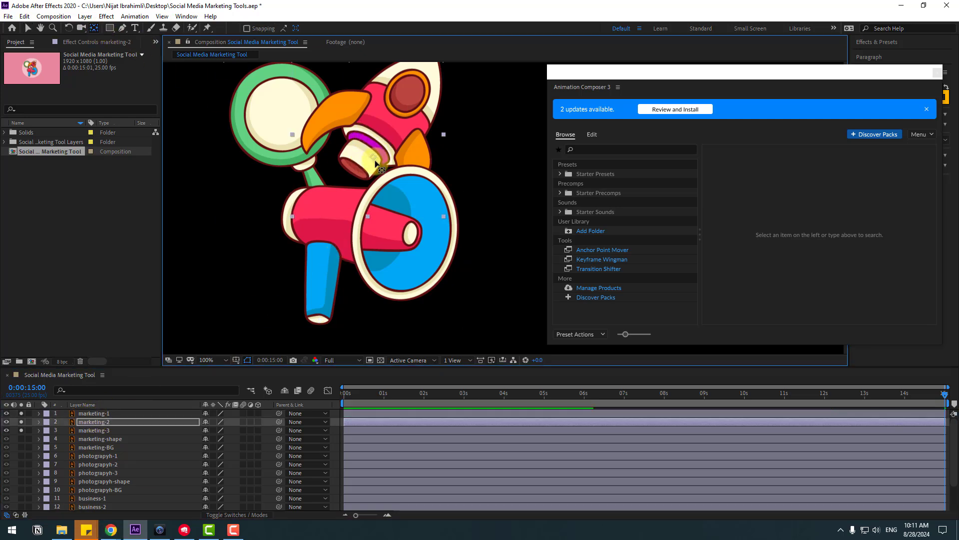
left_click(28, 28)
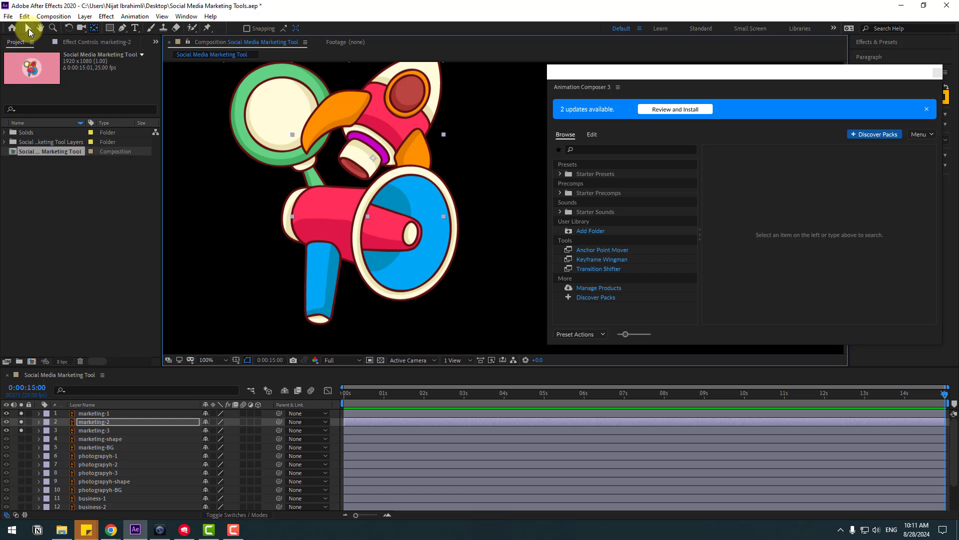
Step: Place the marketing-3 layer's anchor point where the magnifier's lens meets its handle, keeping the magnifier behind the megaphone and rocket
left_click(98, 432)
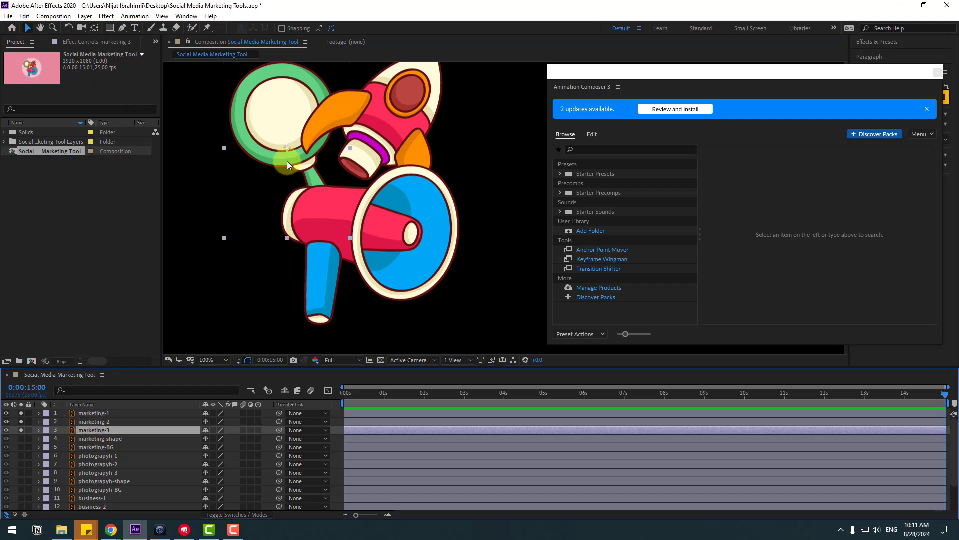
left_click_drag(287, 161, 258, 155)
left_click(94, 28)
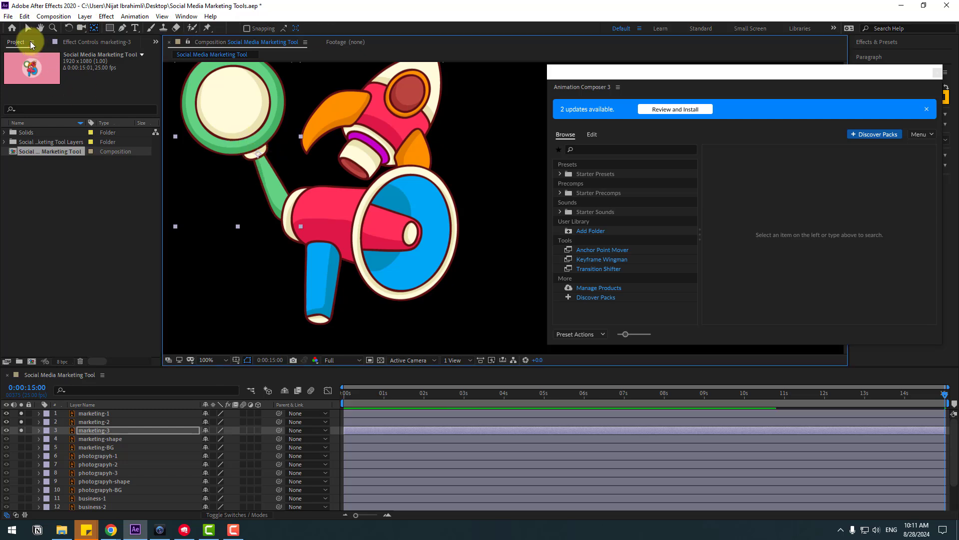
left_click(28, 28)
left_click_drag(227, 125, 276, 139)
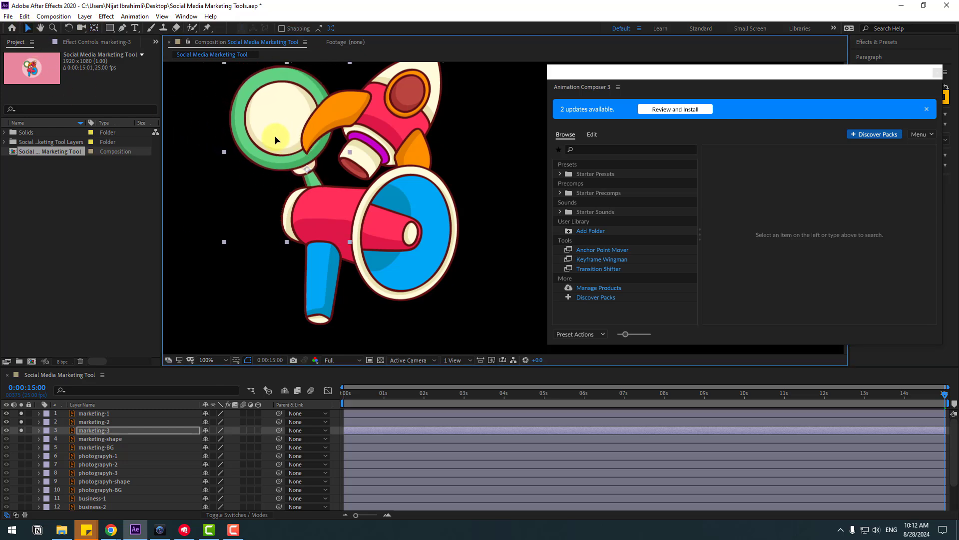
Step: Apply the Overshoot Scale From Anchor Point preset as an In transition to the three marketing layers and preview it
left_click(93, 413, "shift")
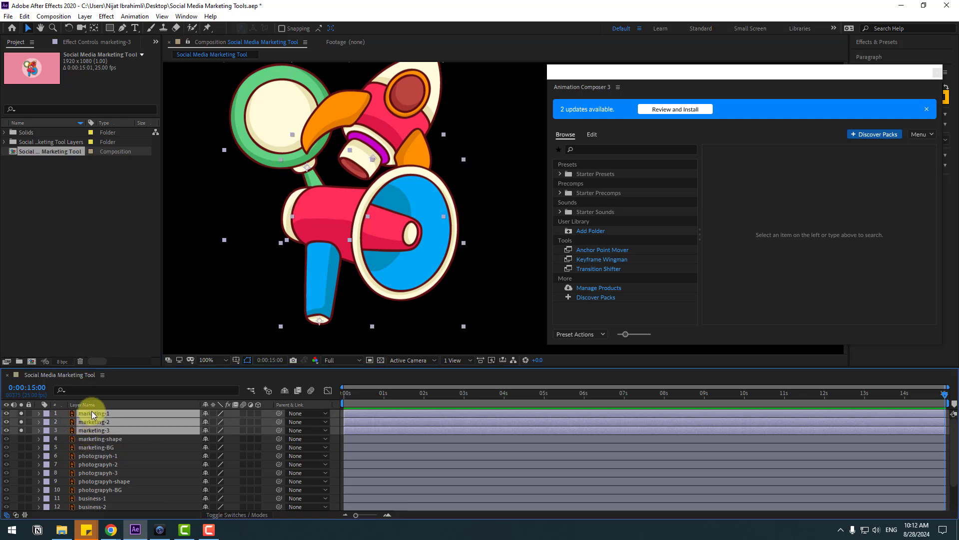
left_click(560, 174)
left_click(571, 183)
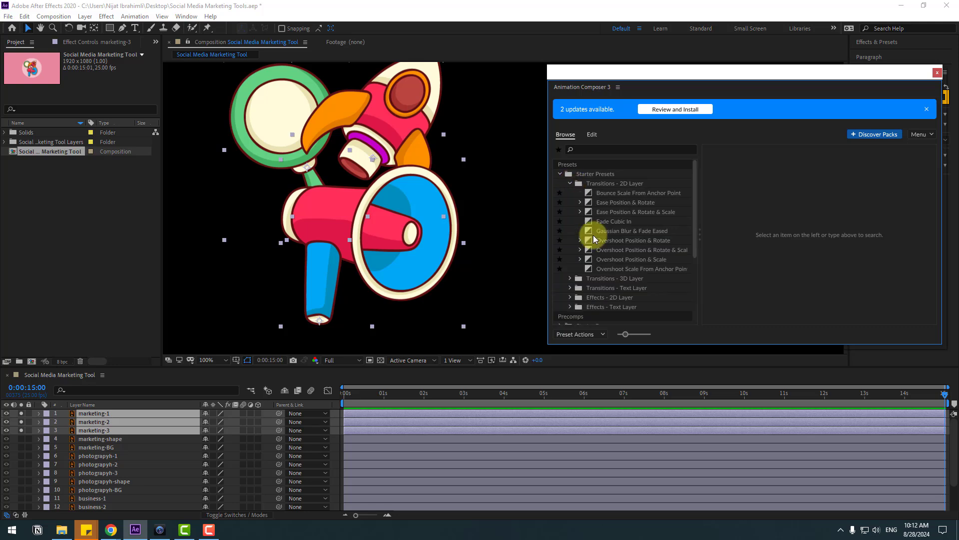
left_click(614, 269)
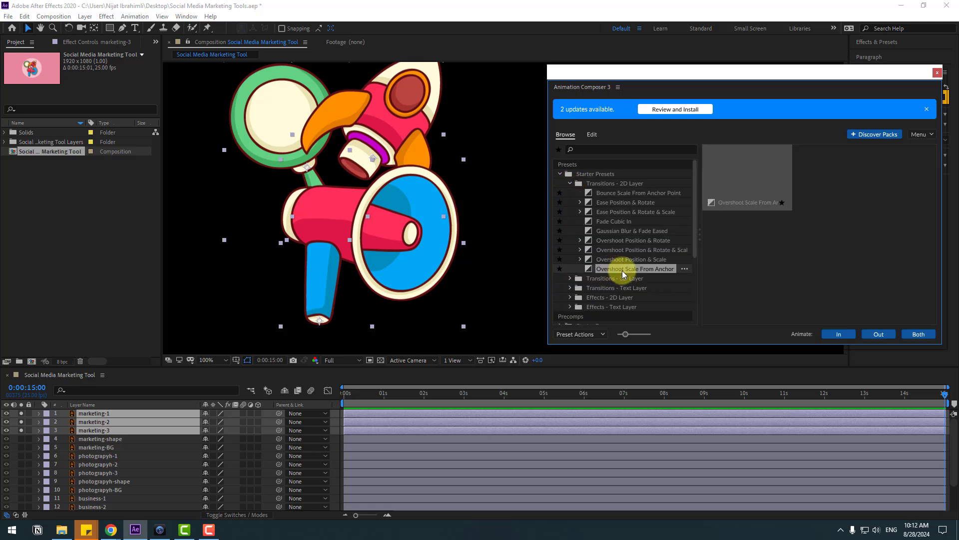
left_click(837, 333)
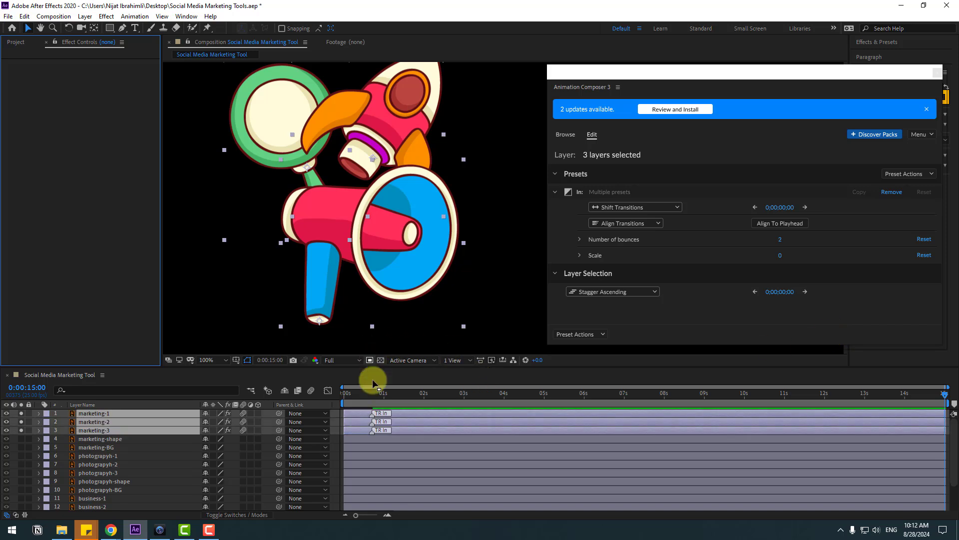
left_click(342, 394)
key("space")
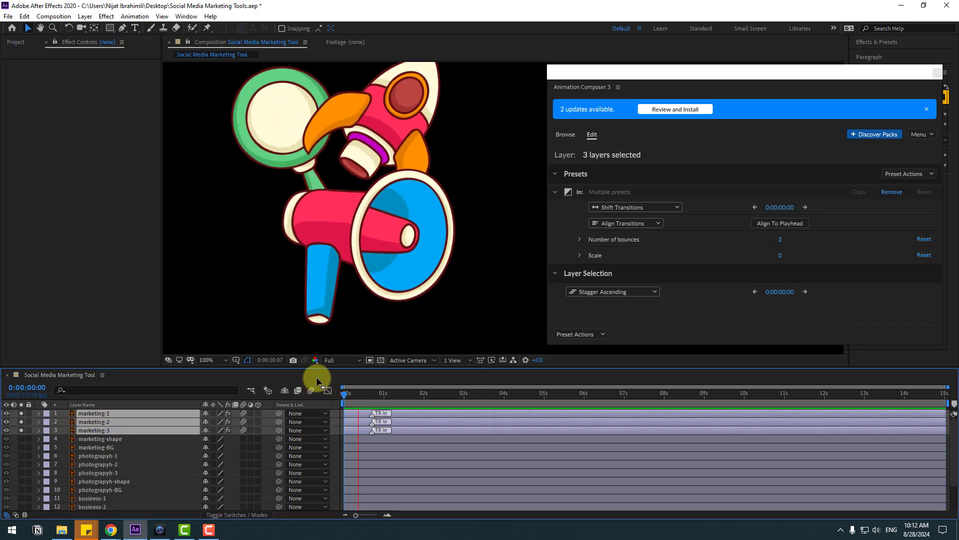
key("space")
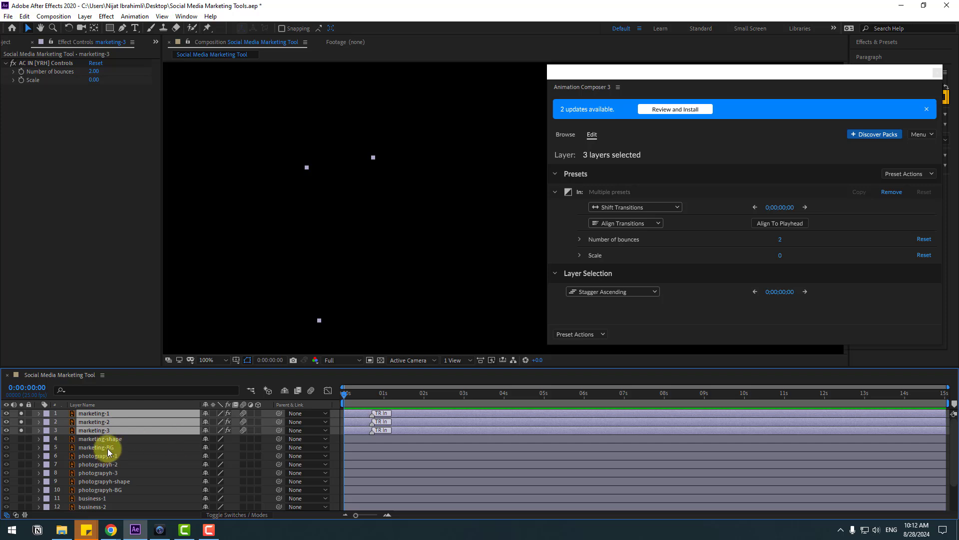
Step: Lengthen the In transitions of all three marketing layers by shifting their markers to about 1.3 s, and preview the result
left_click(103, 430)
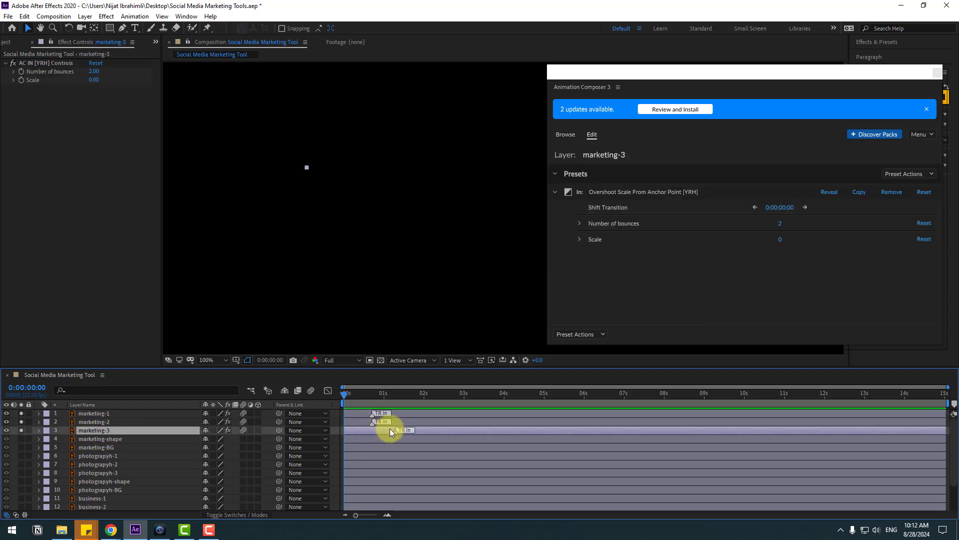
left_click(377, 423)
mouse_move(366, 427)
left_mouse_down()
mouse_move(385, 426)
mouse_move(374, 426)
mouse_move(382, 414)
left_mouse_up()
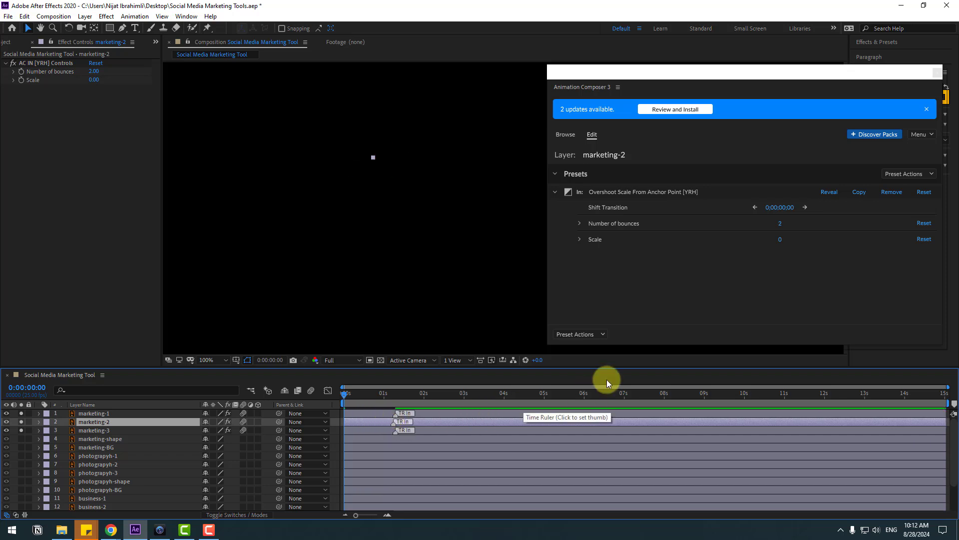
key("space")
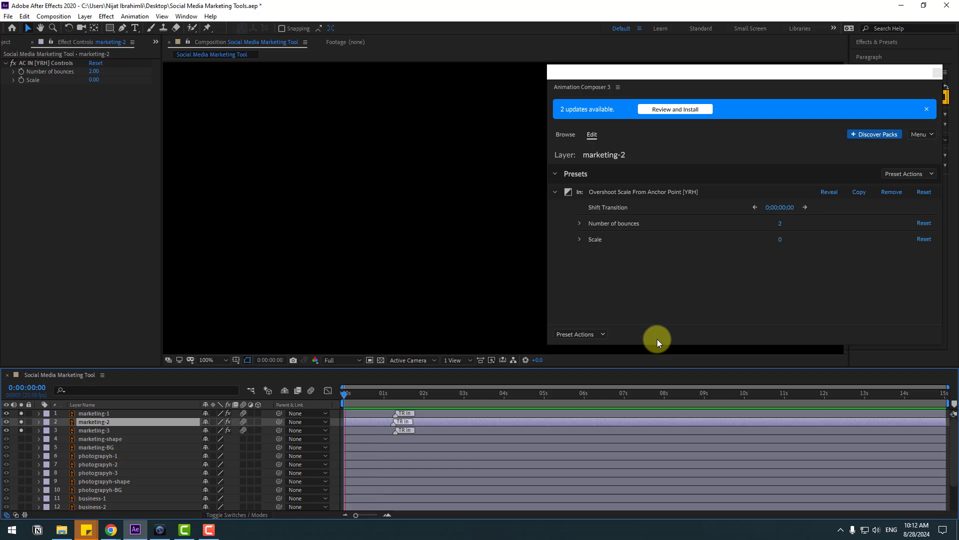
key("space")
Step: Stagger the layers by starting marketing-2 at about 0.2 s and marketing-3 at about 0.3 s, and preview the timing
left_click_drag(352, 422, 365, 430)
left_click(97, 430)
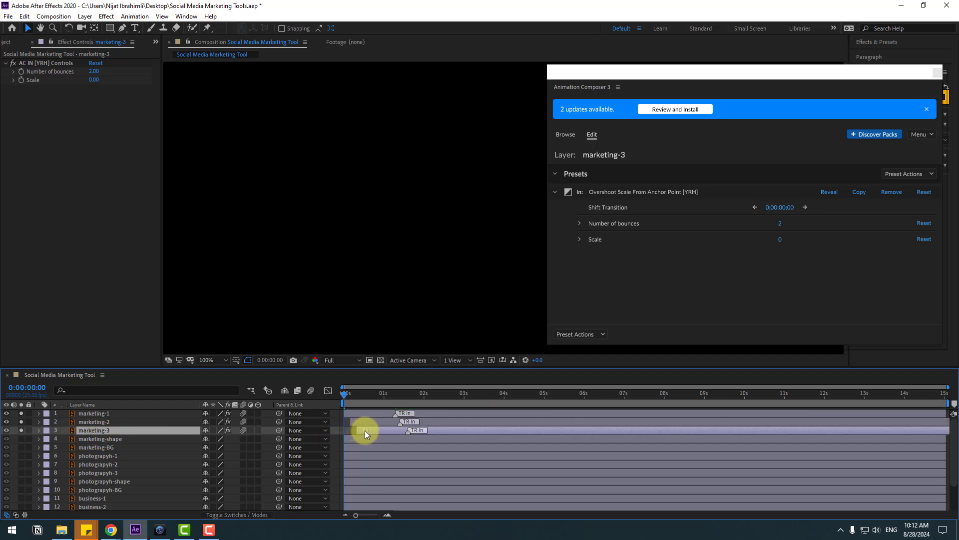
key("space")
scroll(446, 234, "down", 1)
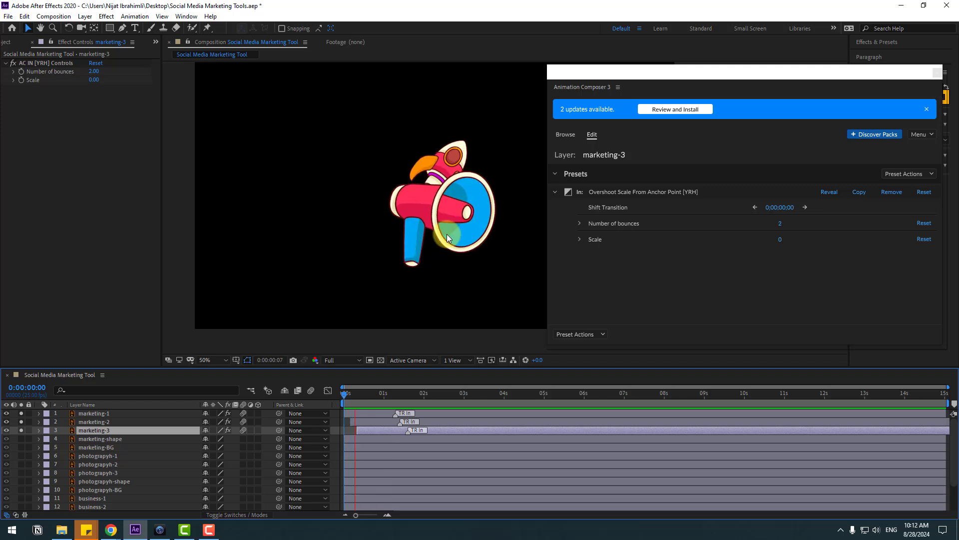
Step: With the playhead at 0:00:02:18, apply the Cosine Rotate 2D layer effect to the three marketing layers and preview it
left_click(453, 394)
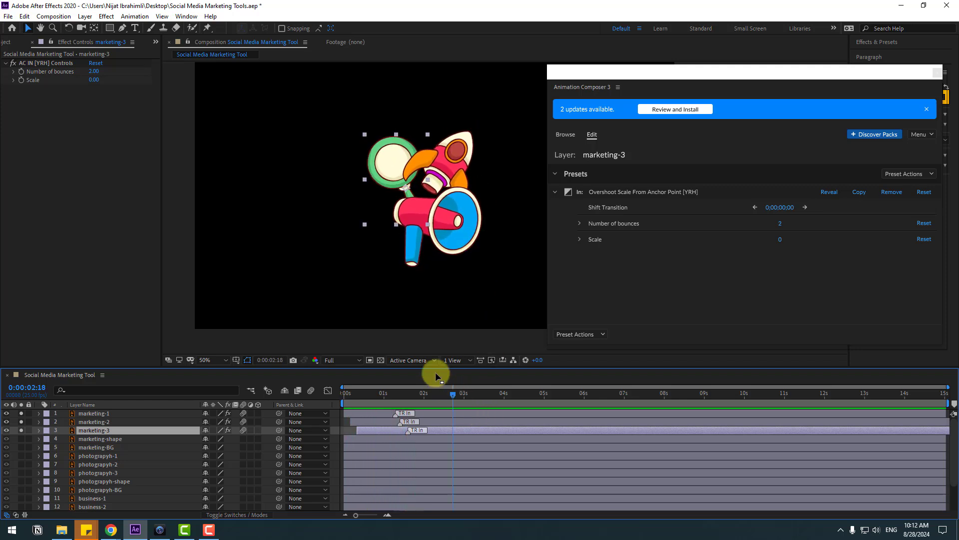
left_click(88, 415, "shift")
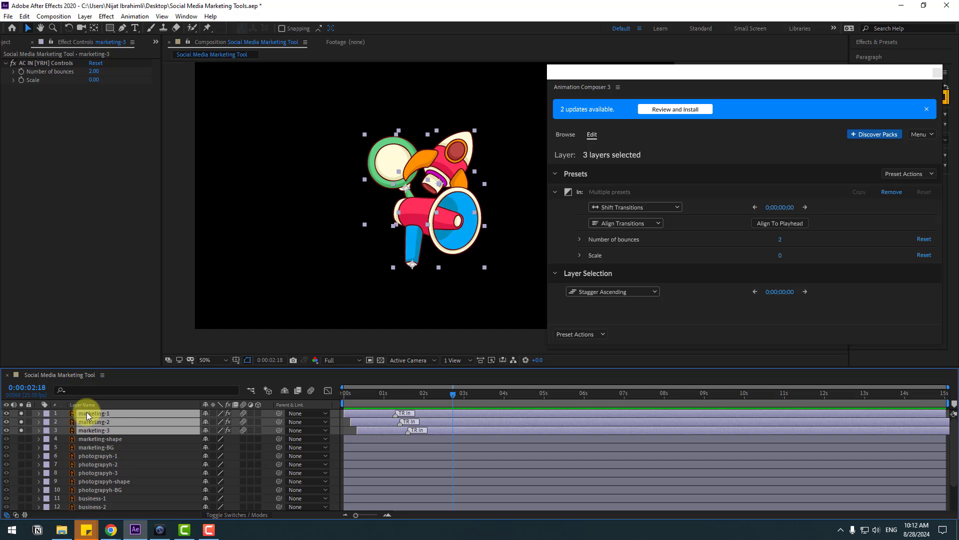
left_click(565, 135)
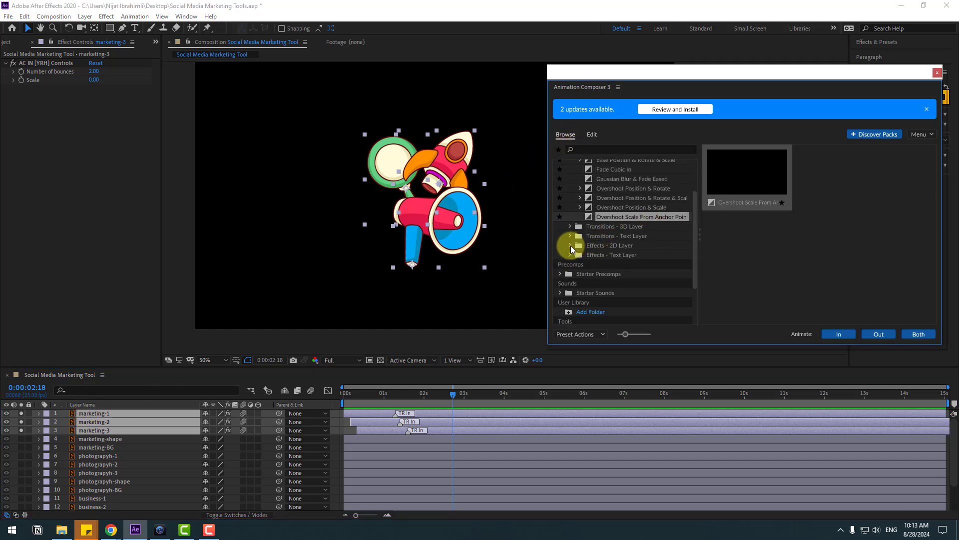
left_click(571, 244)
left_click(580, 256)
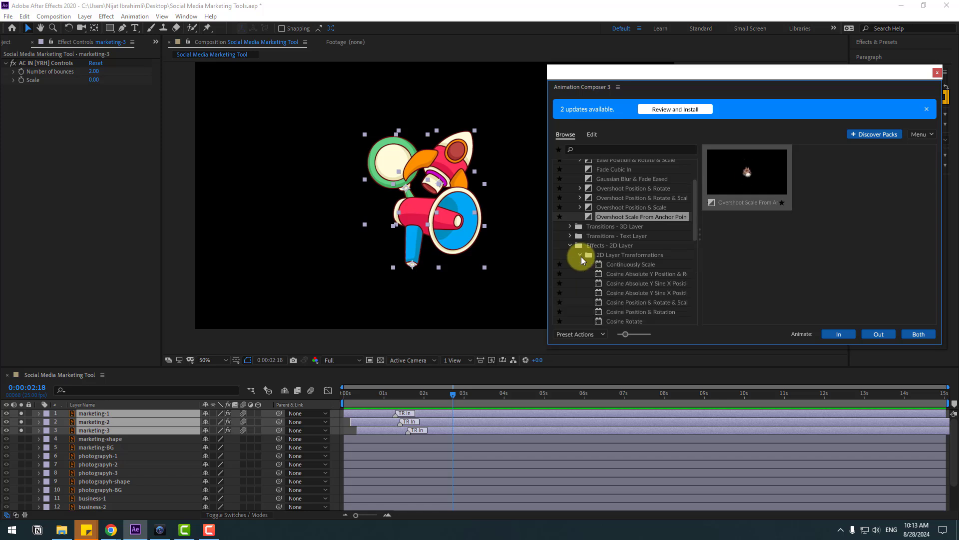
scroll(621, 300, "down", 3)
left_click(621, 243)
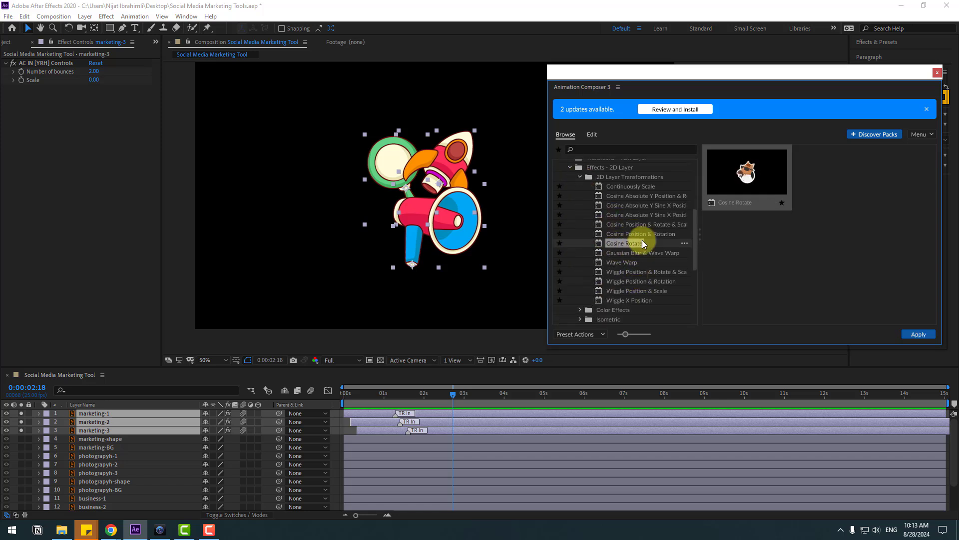
left_click(917, 334)
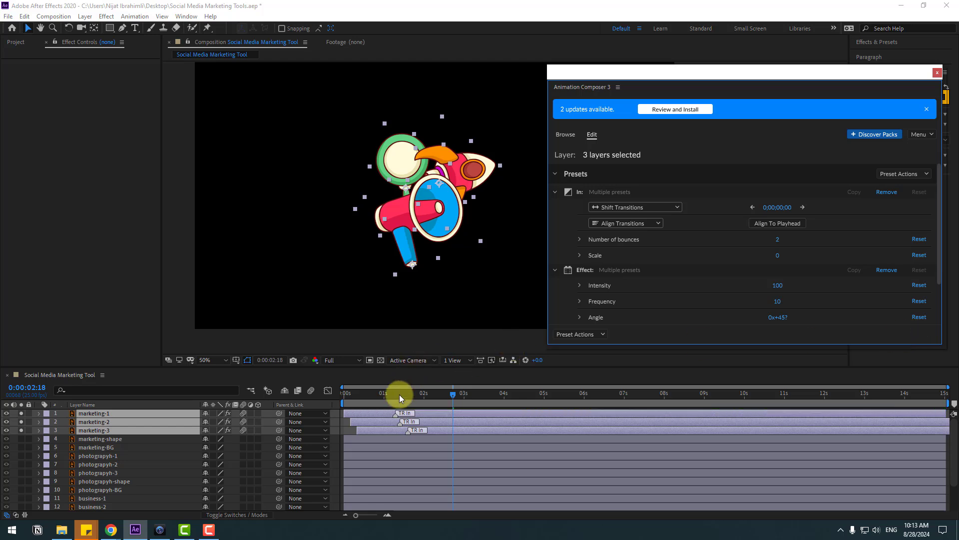
key("space")
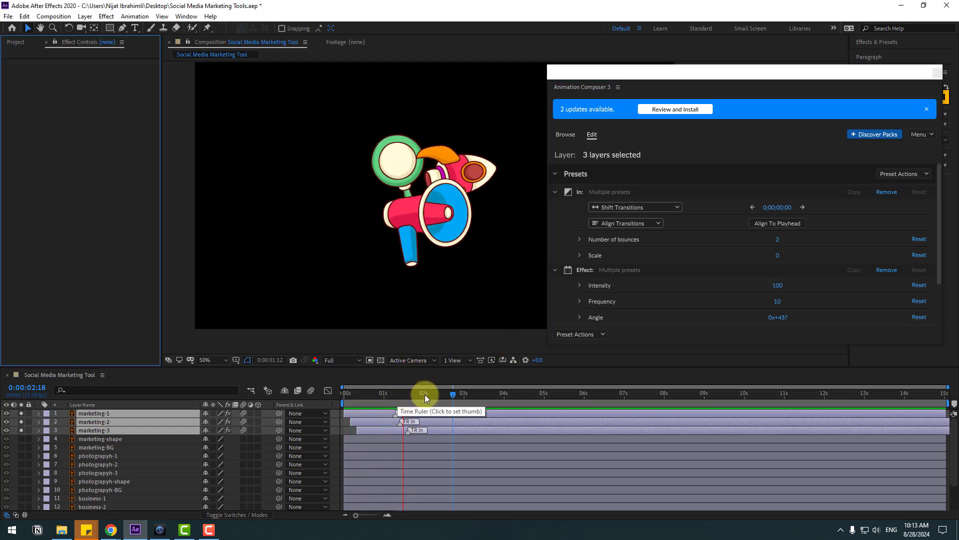
key("space")
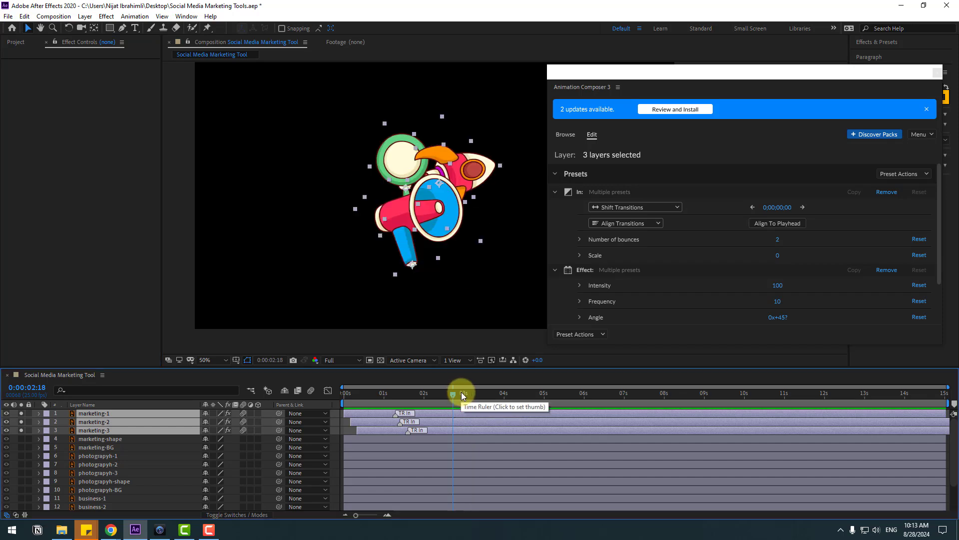
Step: Set the Cosine Rotate effect's intensity to 10 for the three marketing layers and preview the animation
left_click(779, 286)
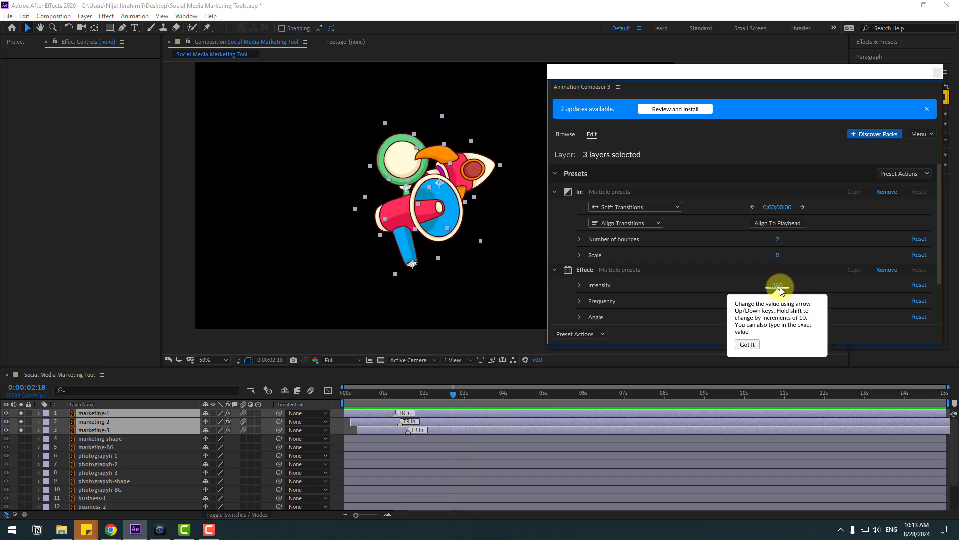
type("10")
key("Return")
key("space")
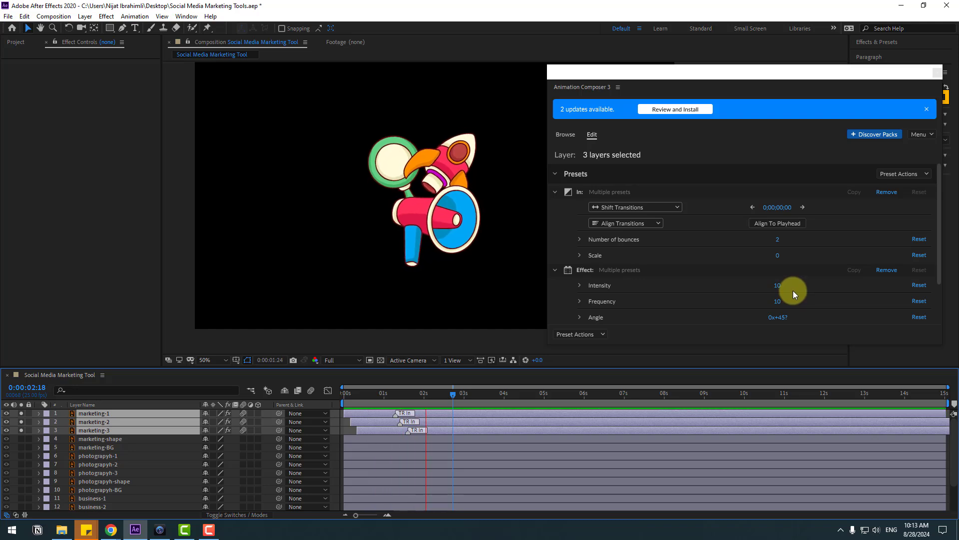
left_click(784, 256)
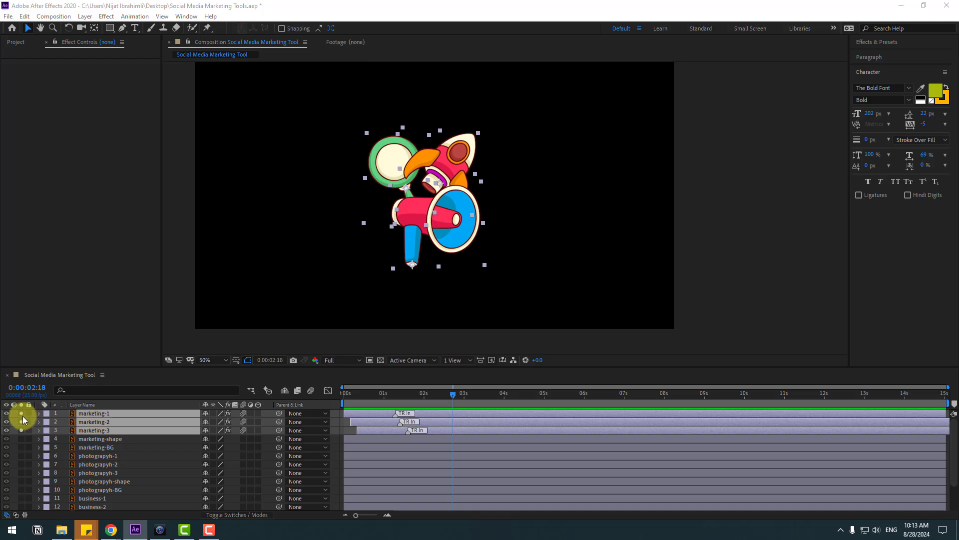
Step: Turn off solo on the three marketing layers and apply Overshoot Scale From Anchor Point as an In transition to marketing-shape at 0:00:00:00
left_click_drag(22, 415, 20, 431)
left_click_drag(356, 398, 128, 448)
left_click(109, 440)
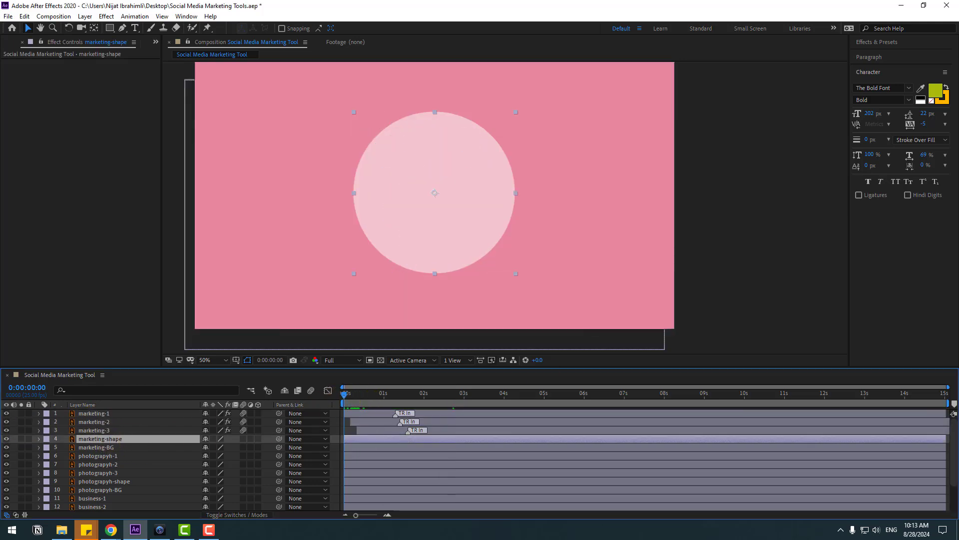
left_click_drag(958, 118, 537, 113)
scroll(546, 245, "up", 3)
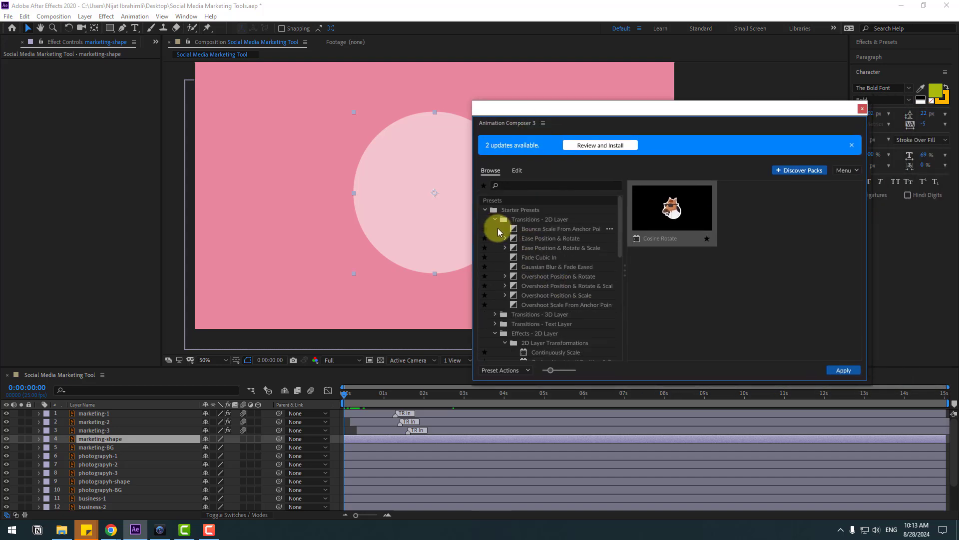
left_click(544, 305)
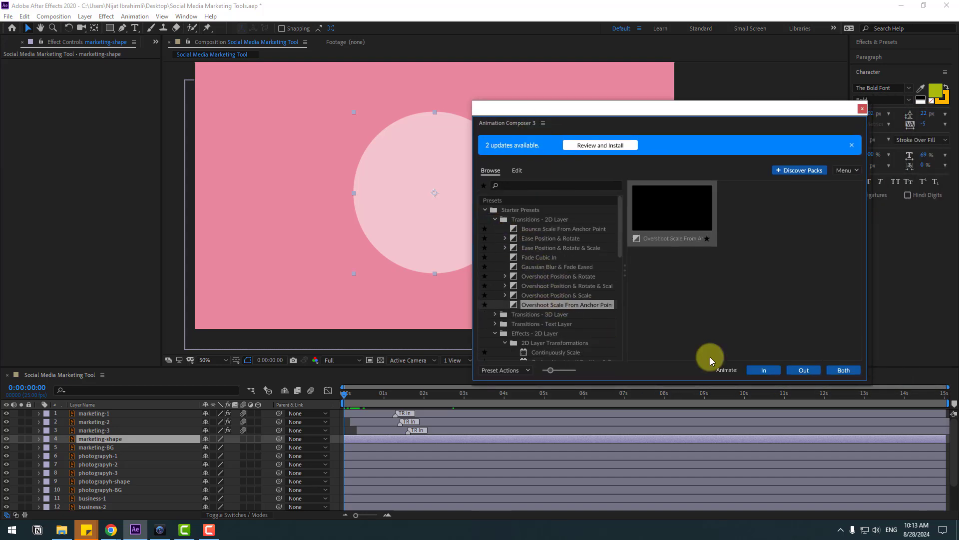
left_click(763, 369)
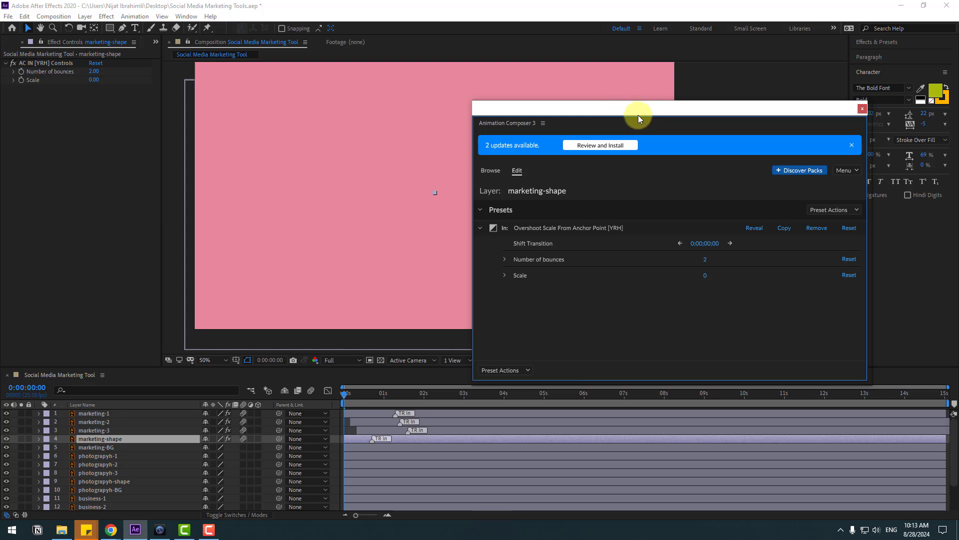
Step: Lengthen the marketing-shape In transition by shifting its marker to about 1.2 s, and preview the result
left_click_drag(638, 113, 958, 120)
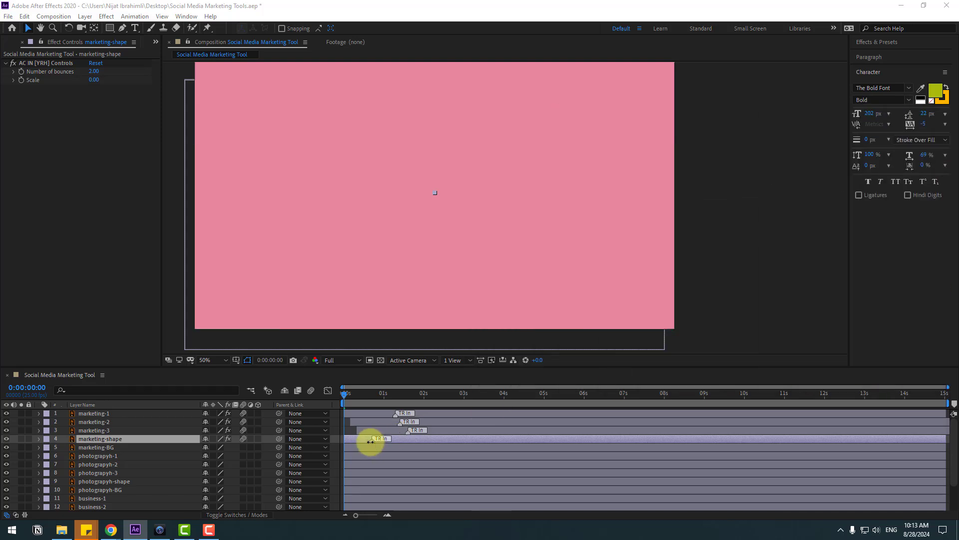
left_click_drag(370, 441, 377, 441)
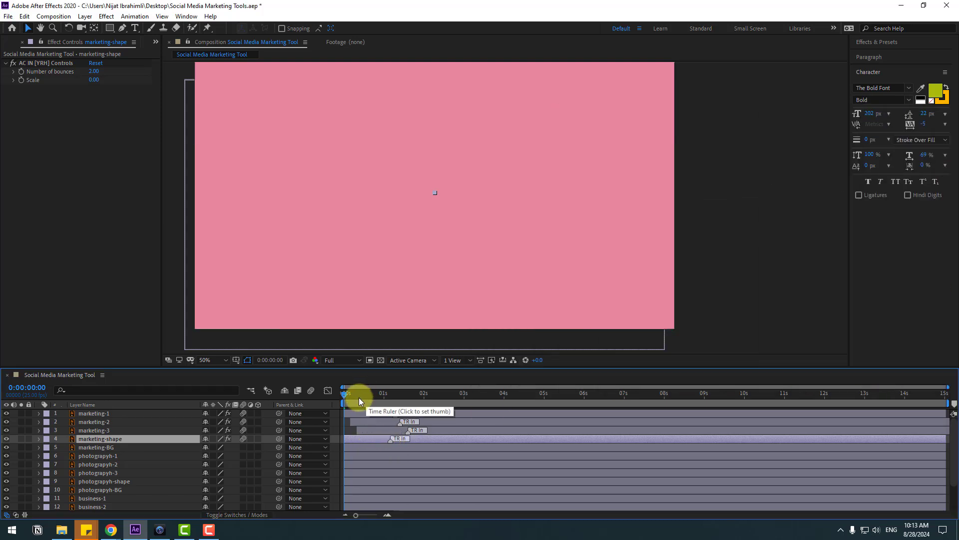
key("space")
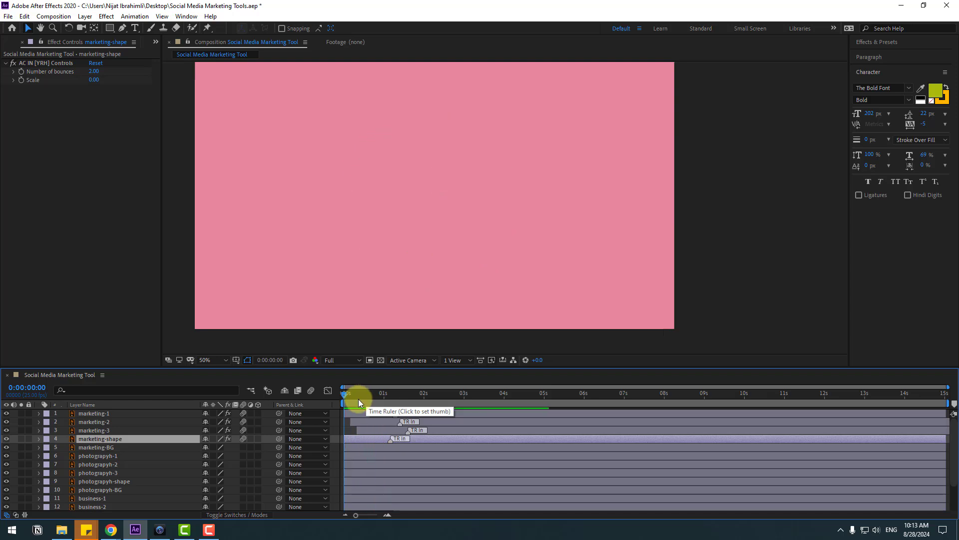
key("space")
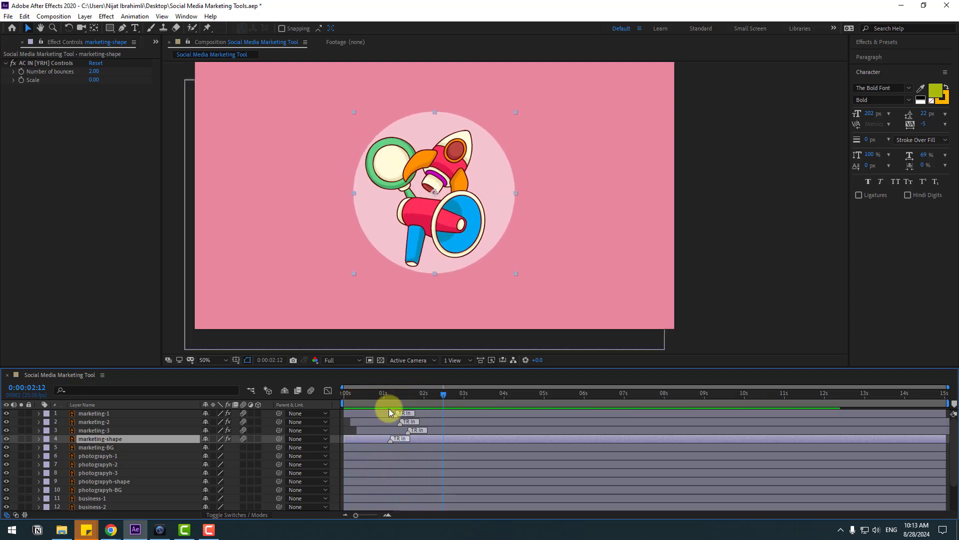
Step: Show the Title/Action Safe guides and move marketing-1, -2, -3 and marketing-shape left until the circle meets the title-safe line
left_click(92, 416, "shift")
left_click(253, 259)
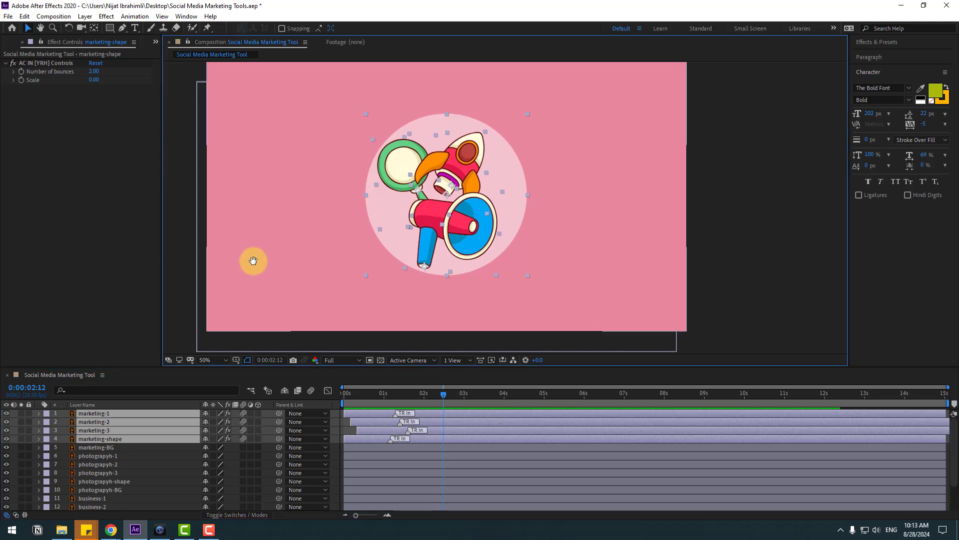
left_click(236, 360)
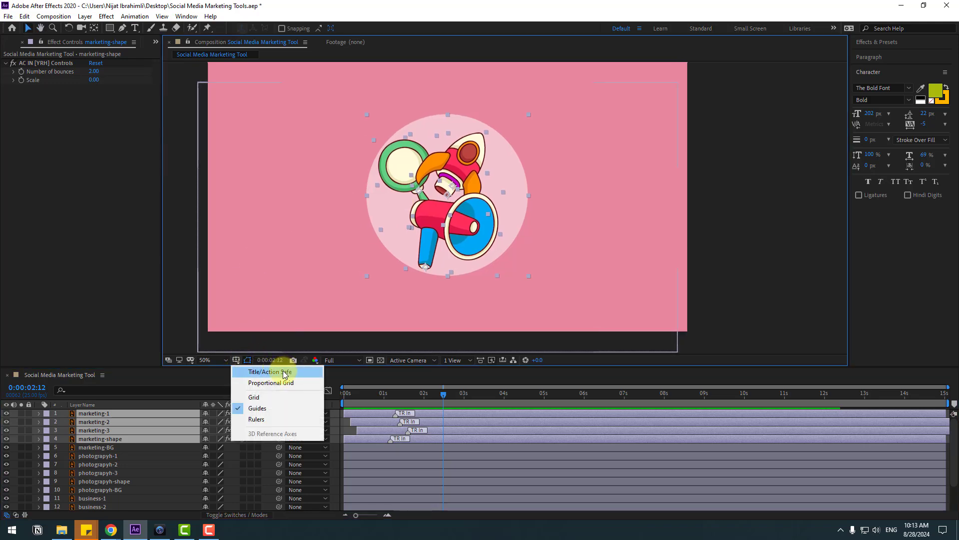
left_click(286, 372)
left_click_drag(415, 212, 356, 212)
left_click(735, 210)
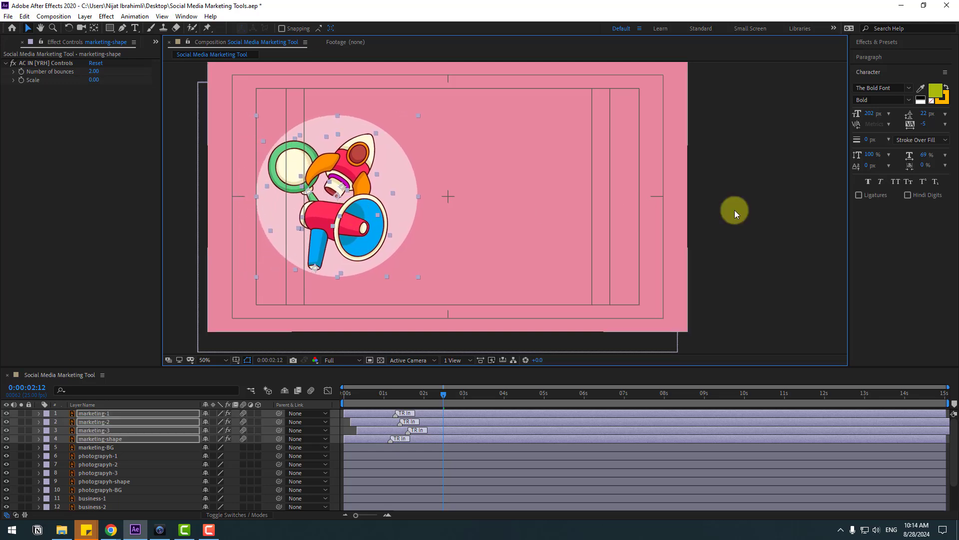
Step: Add a text layer reading MARKETING in the empty area beside the circle icon
left_click(135, 28)
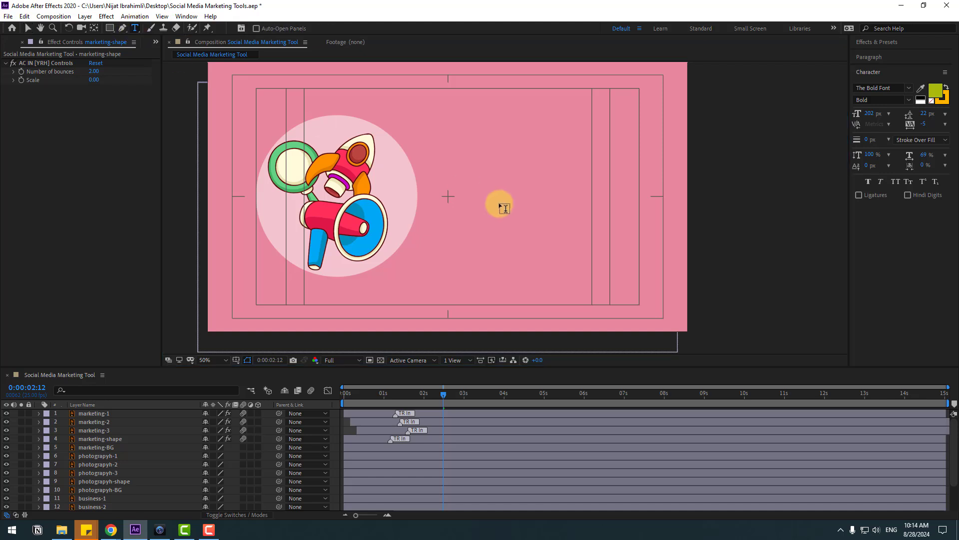
left_click(461, 197)
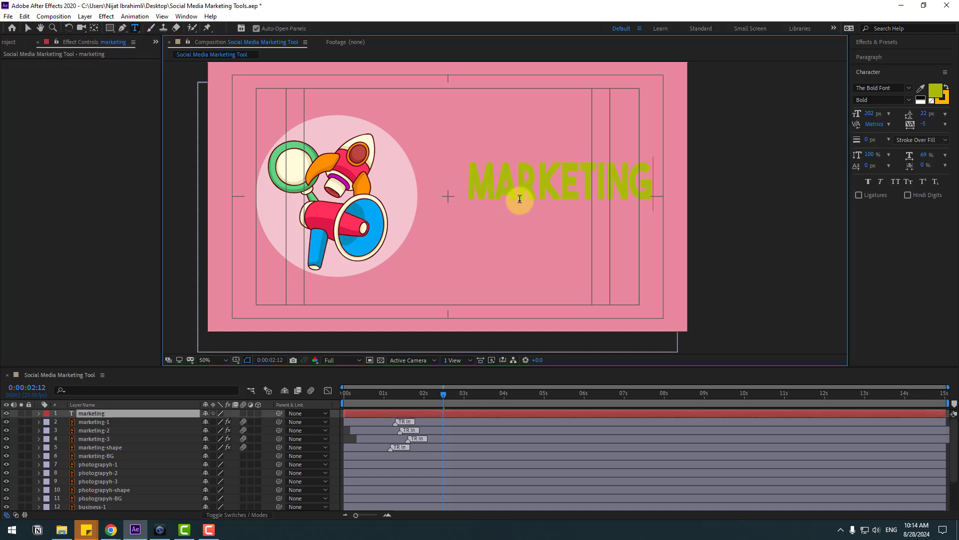
left_click(28, 28)
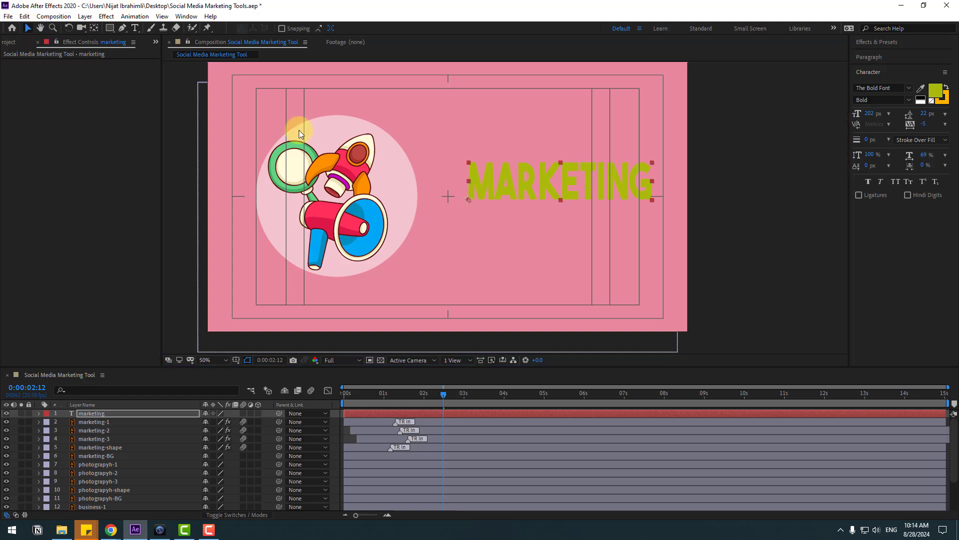
Step: Change the MARKETING text's fill color to white
left_click(935, 93)
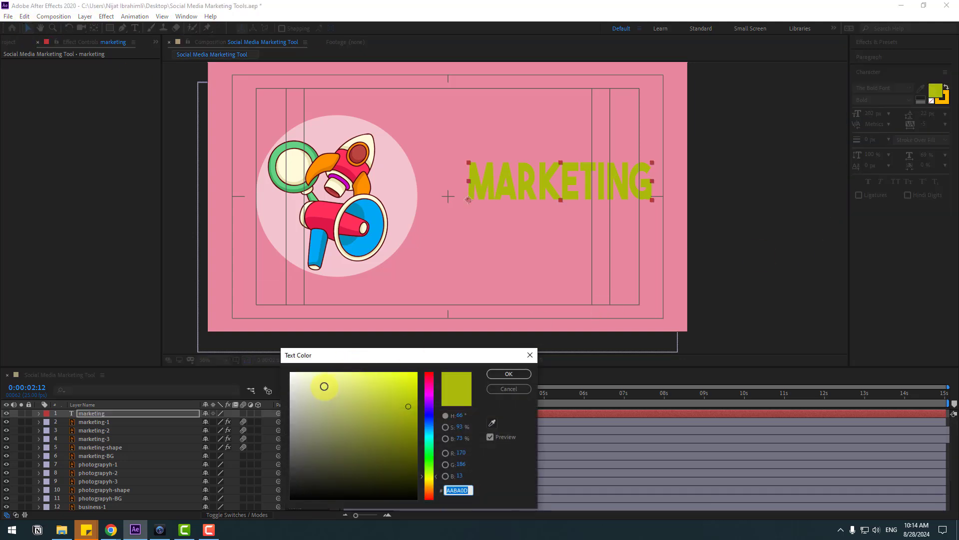
left_click_drag(324, 387, 291, 372)
left_click(509, 374)
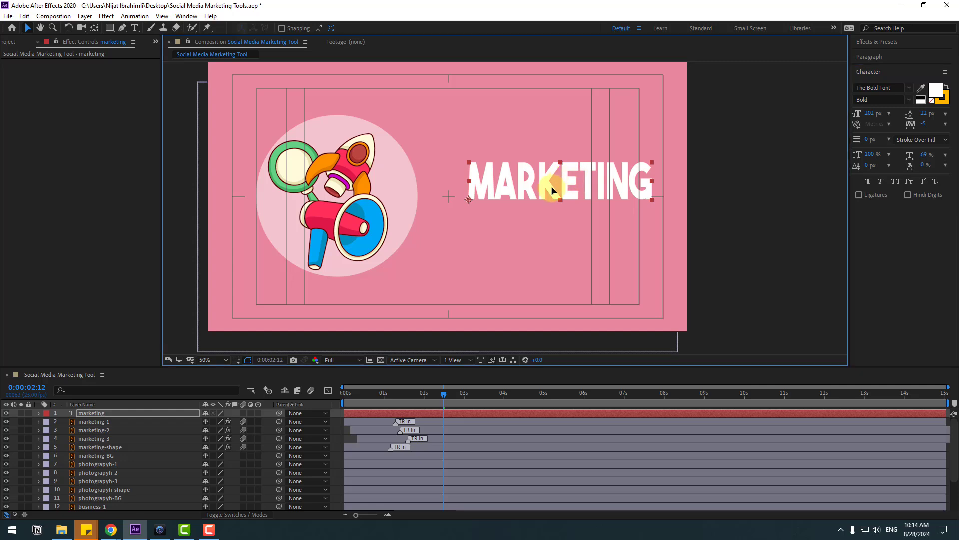
Step: Set the MARKETING text's font size to 255 px and reposition it closer to the circle icon
left_click_drag(552, 191, 544, 194)
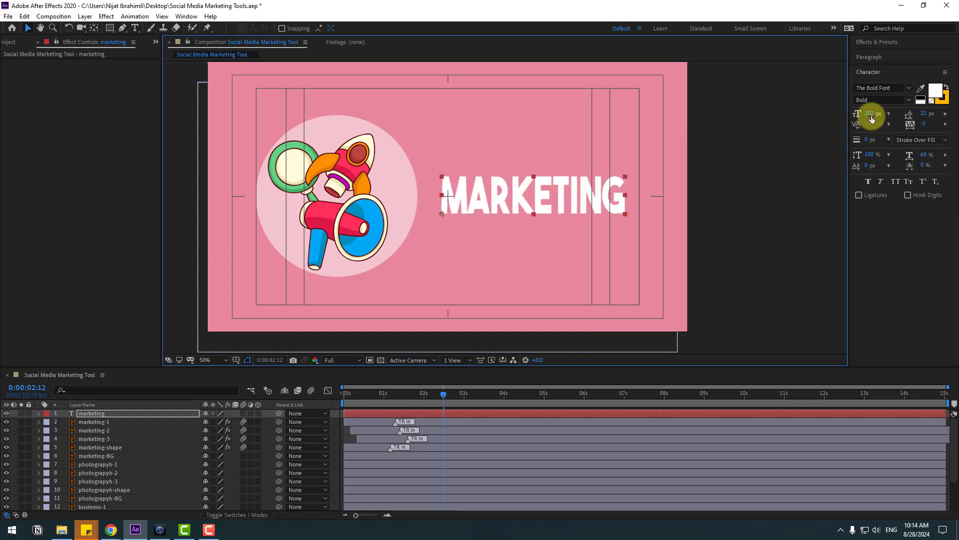
left_click_drag(872, 118, 893, 110)
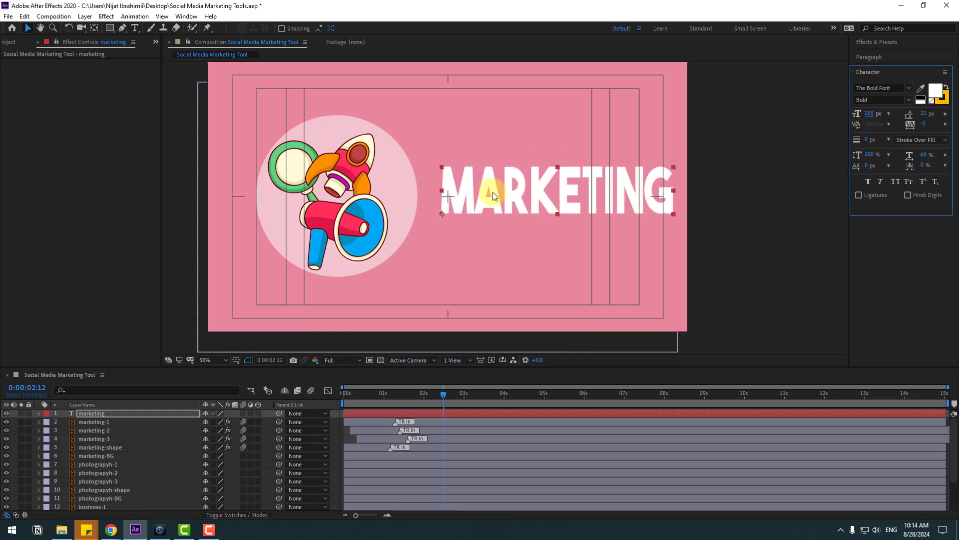
left_click_drag(493, 195, 487, 200)
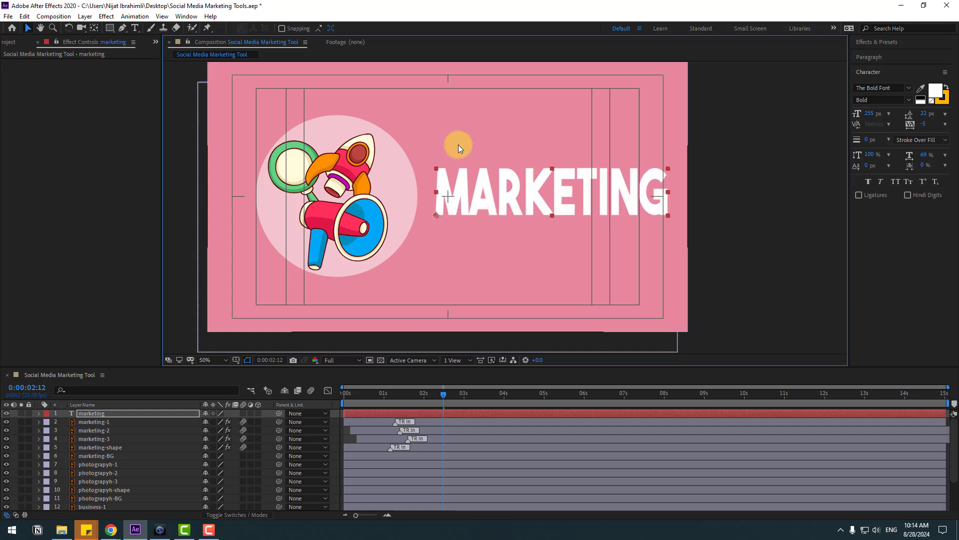
Step: Center the MARKETING text layer's anchor point within its content and deselect the layer
left_click(94, 29)
key("ctrl+alt+Home")
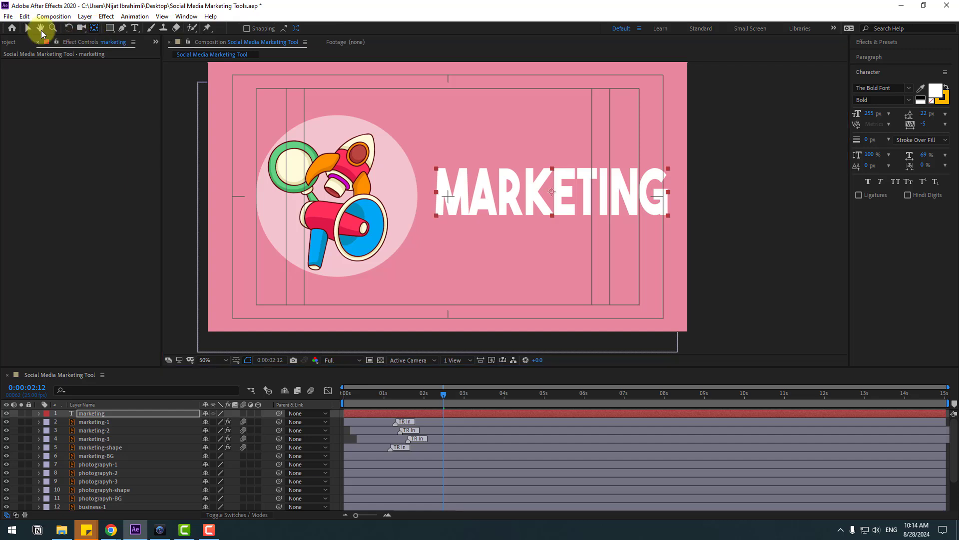
left_click(28, 28)
key("ctrl+shift+a")
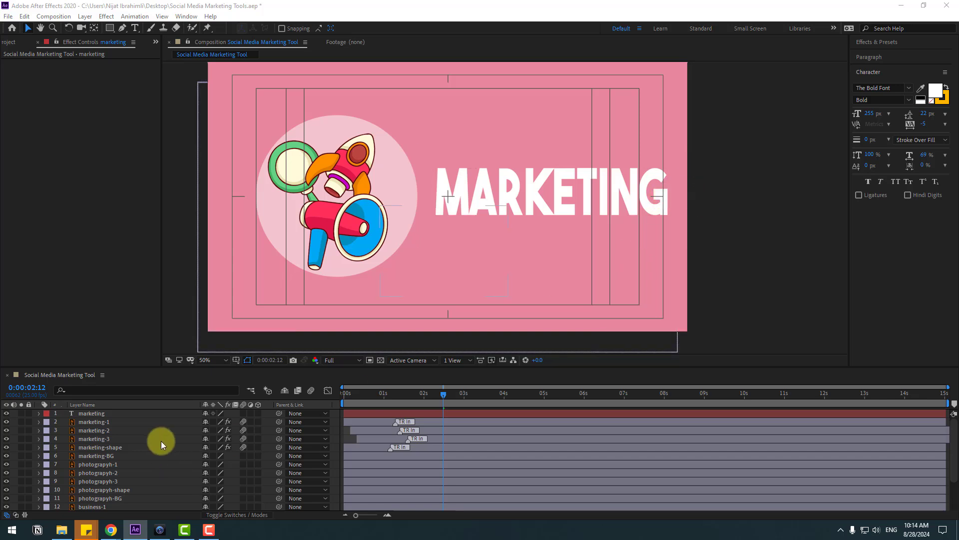
Step: Duplicate the MARKETING text, place the copy directly below it, and change its text to PHOTOGRAPHY at 205 px
left_click(86, 415)
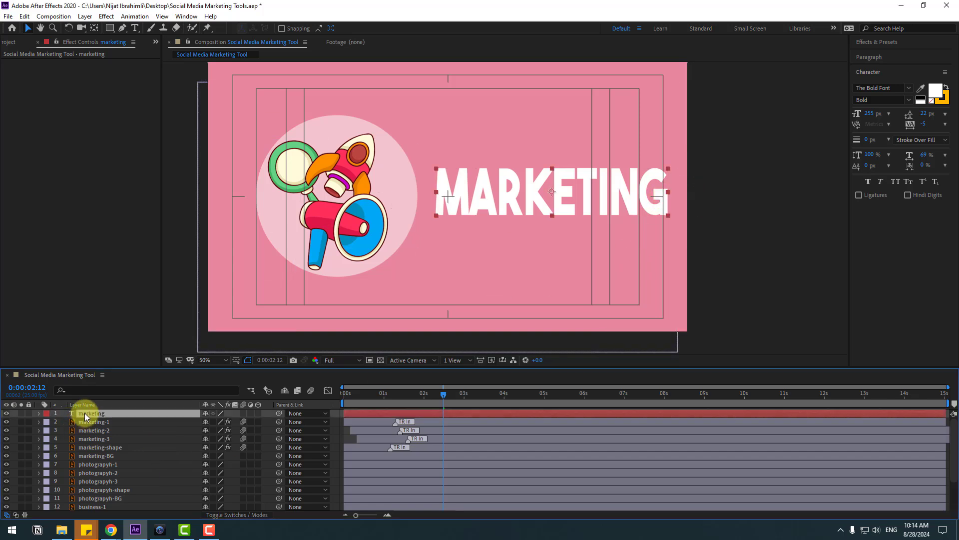
key("ctrl+d")
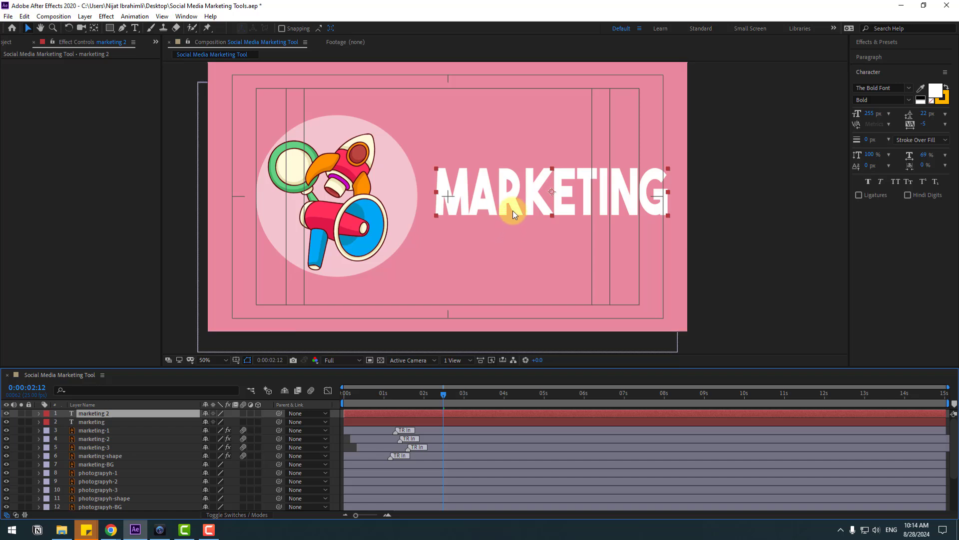
left_click_drag(513, 202, 511, 255)
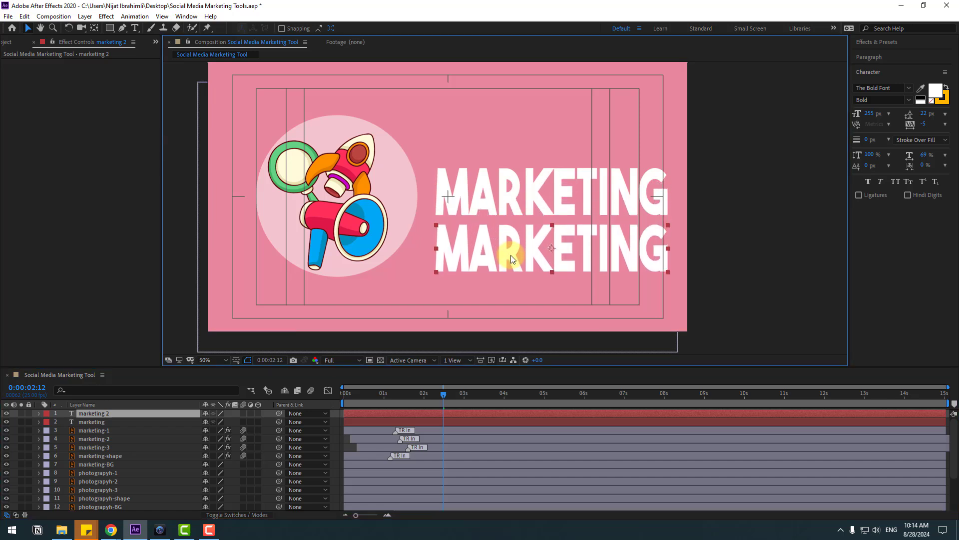
key("ctrl+t")
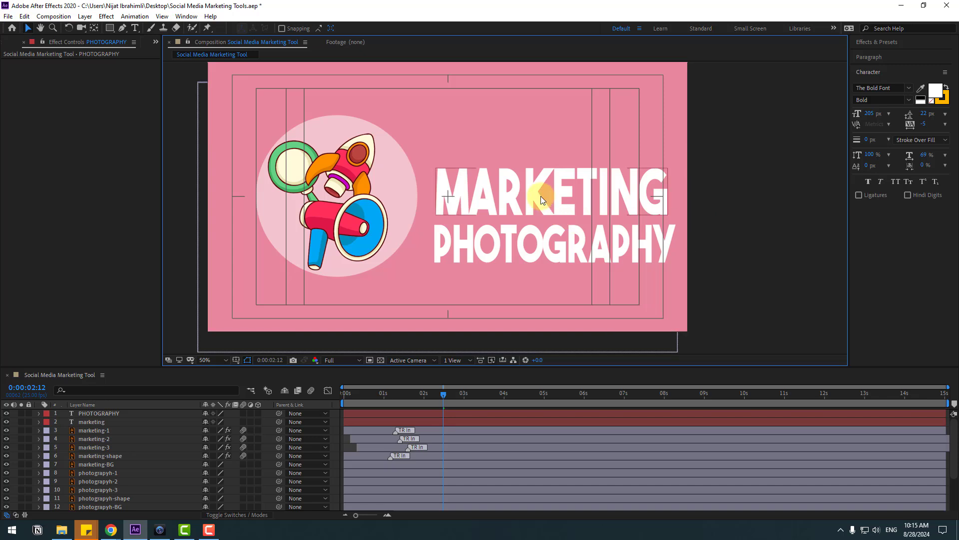
Step: Duplicate the MARKETING text again, place the copy under PHOTOGRAPHY, and change its text to BUSINESS at 324 px
left_click(541, 196)
key("ctrl+d")
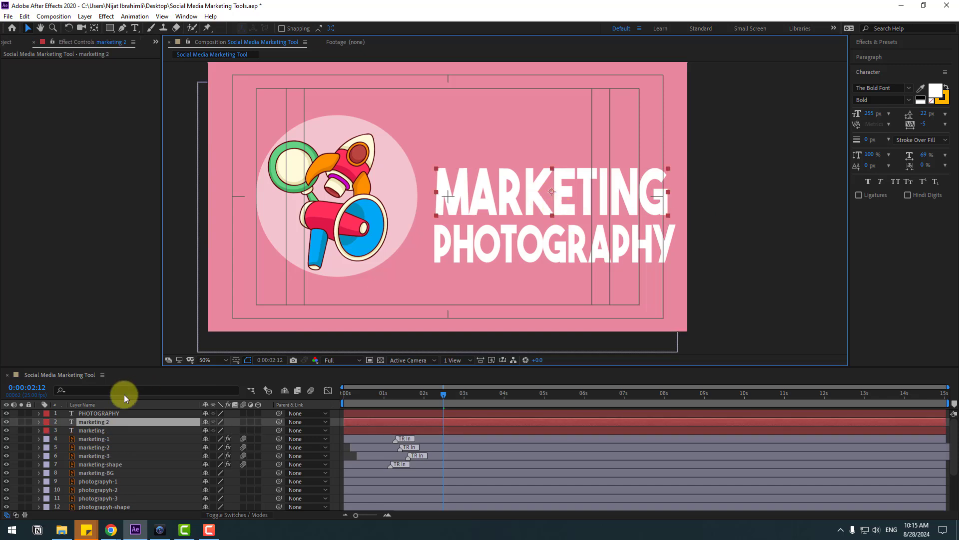
left_click_drag(506, 205, 510, 309)
double_click(499, 304)
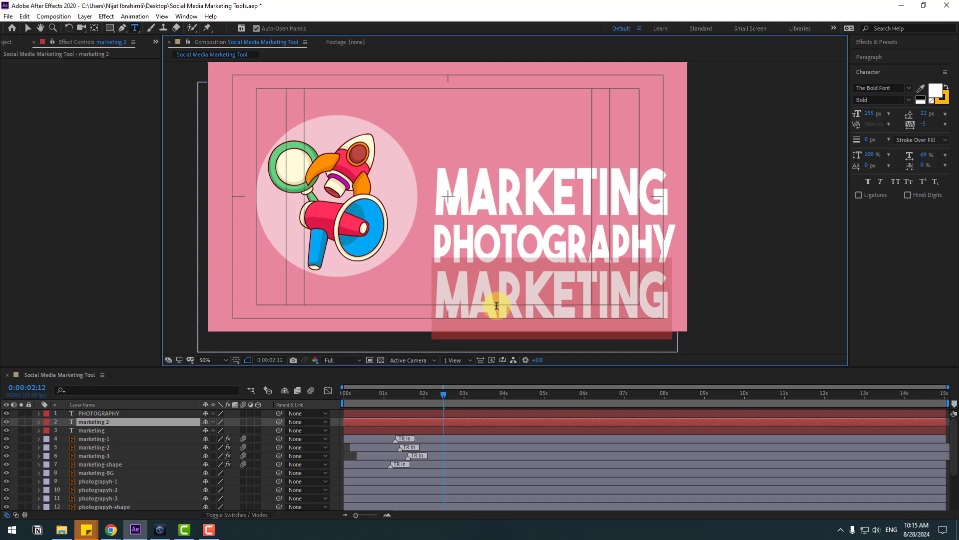
type("BUSINESS")
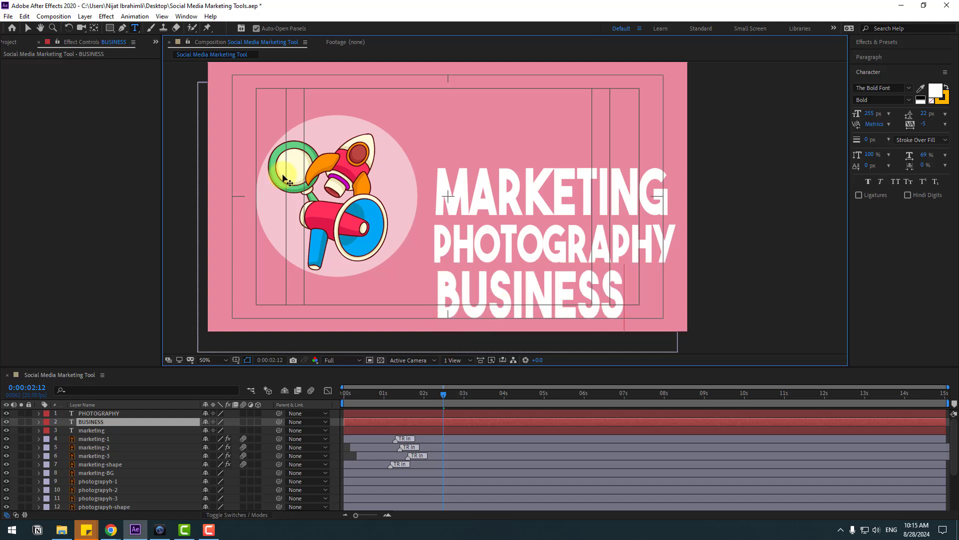
left_click(28, 28)
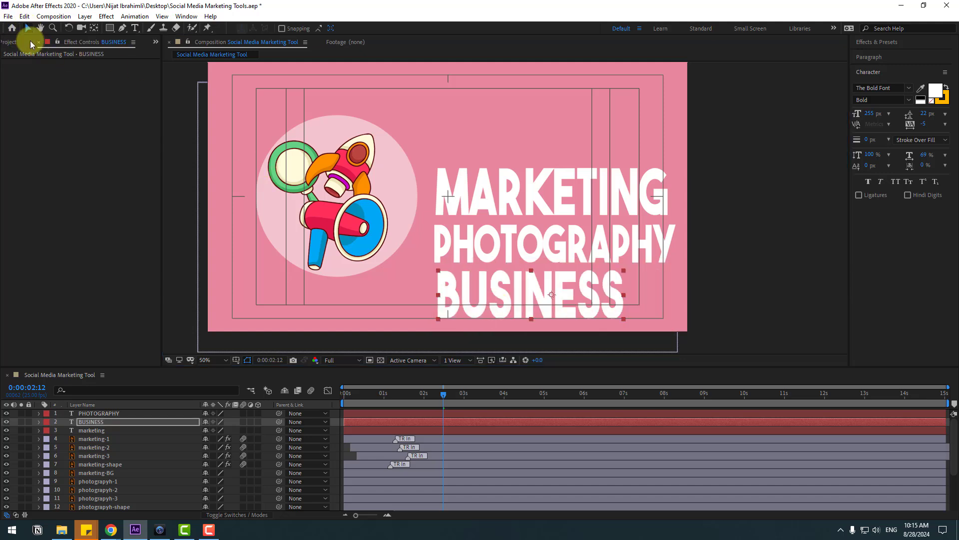
left_click_drag(873, 119, 904, 109)
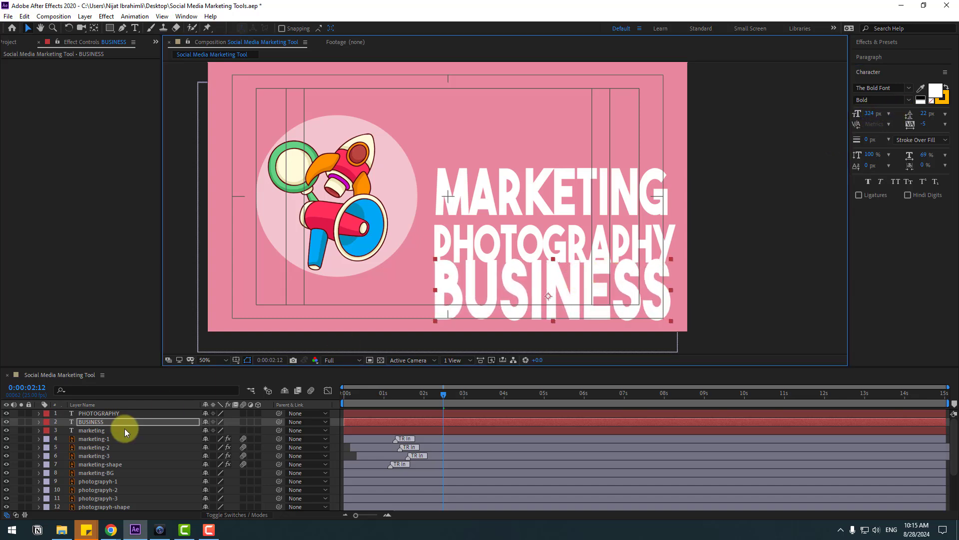
Step: Rename the MARKETING, PHOTOGRAPHY and BUSINESS text layers 1, 2 and 3, and move layer 3 to the top of the stack
left_click(94, 431)
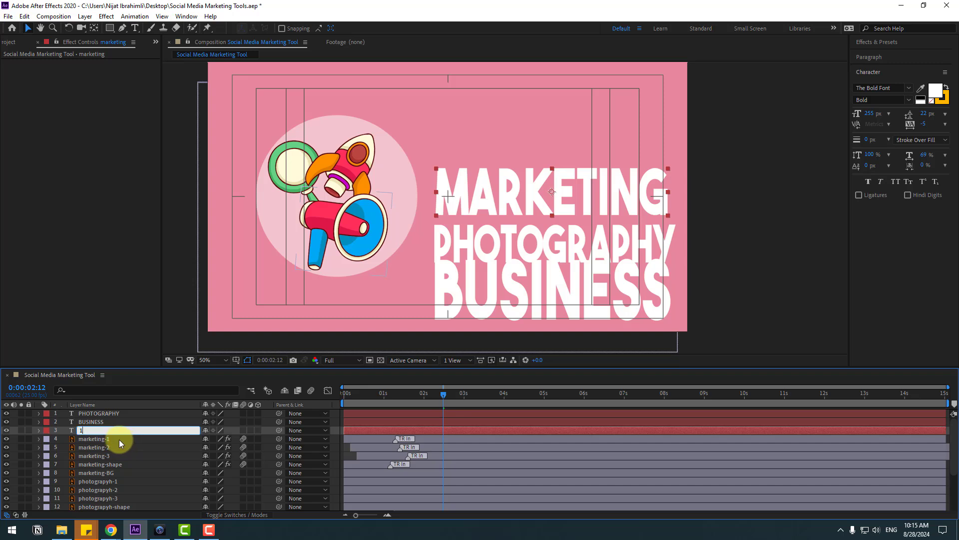
key("Return")
left_click(91, 422)
key("Return")
left_click(95, 415)
key("Return")
type("2")
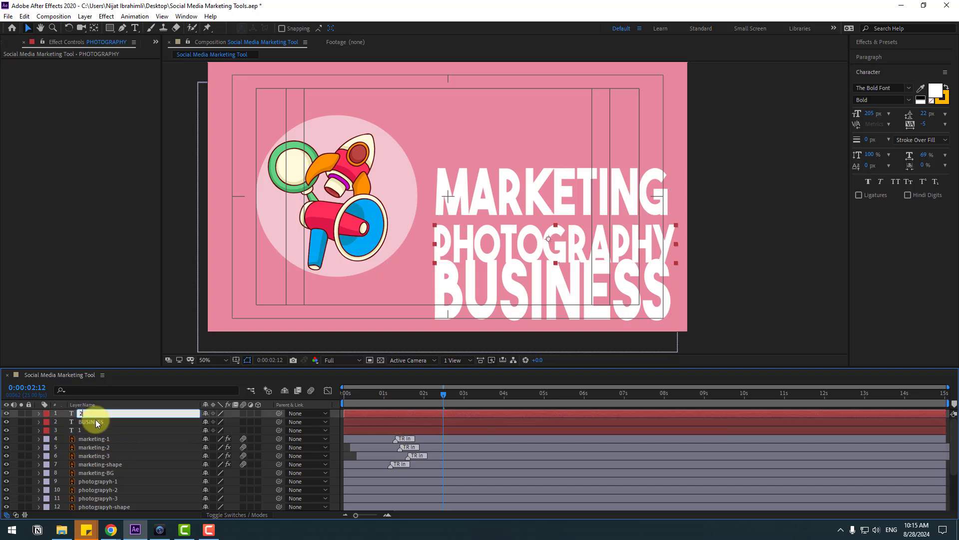
left_click(95, 423)
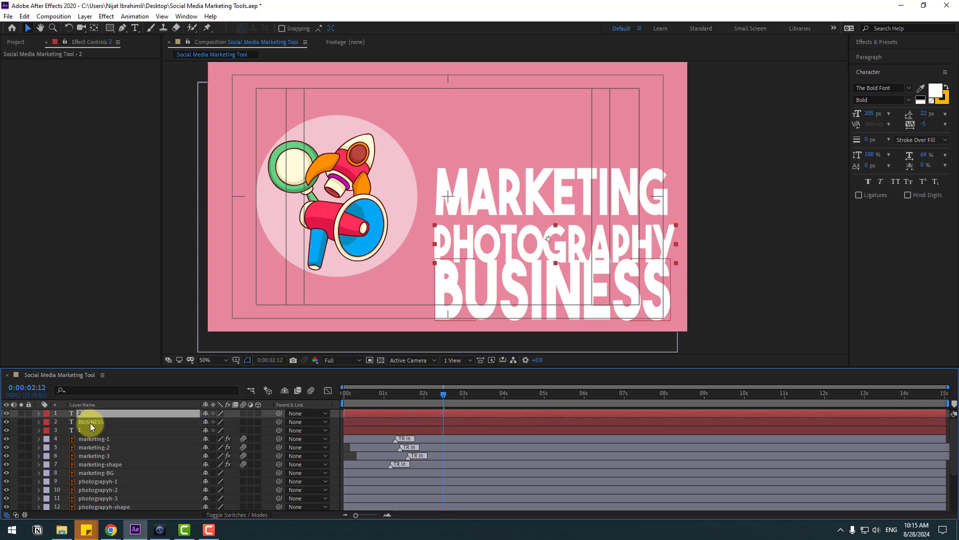
left_click(91, 424)
key("Return")
type("3")
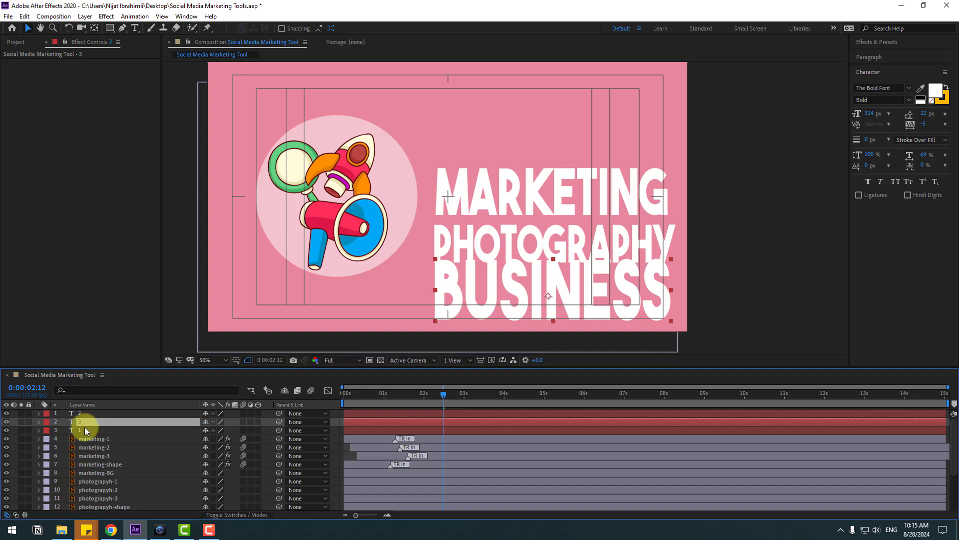
key("Return")
left_click_drag(86, 413, 86, 411)
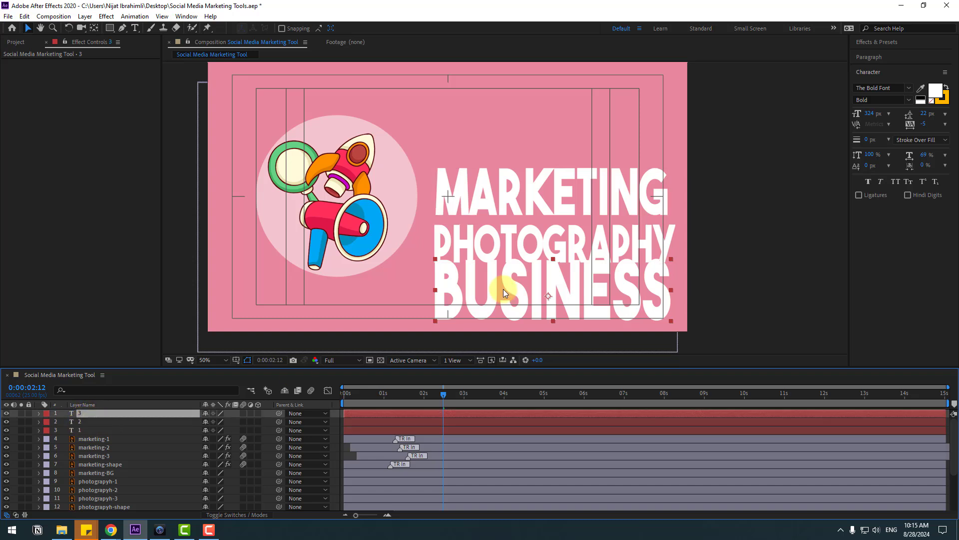
Step: Move the PHOTOGRAPHY and BUSINESS texts up so both overlap the MARKETING text, and deselect the layer
left_click(82, 422)
left_click_drag(508, 241, 508, 190)
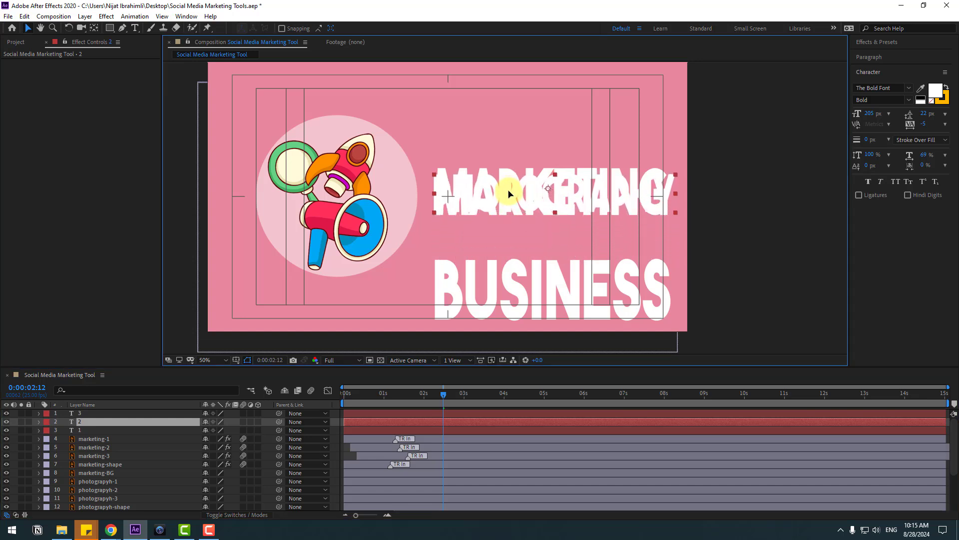
left_click(84, 423)
left_click(83, 414)
left_click_drag(484, 290, 488, 196)
key("Return")
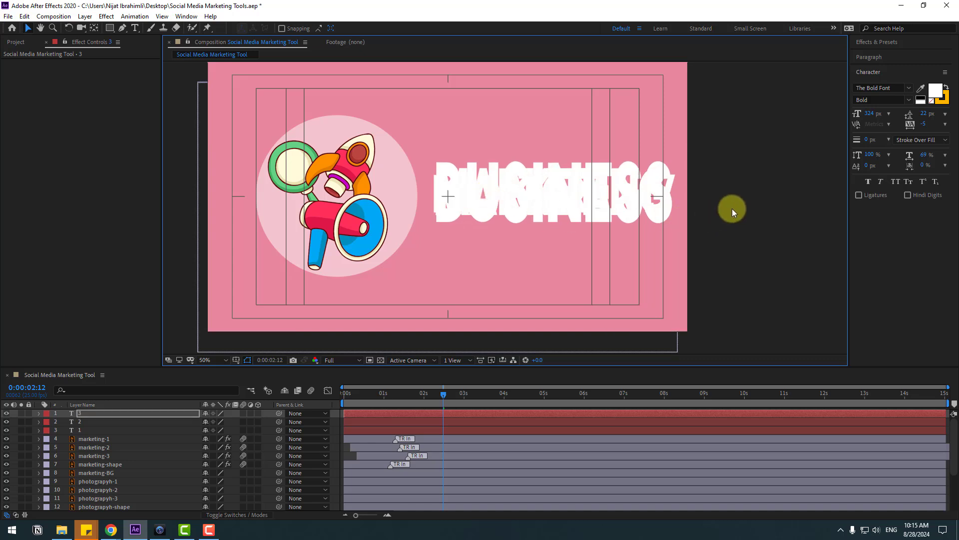
left_click(732, 209)
Step: Add a null object, center its anchor point, and place it over the middle of the overlapping texts
left_click(92, 16)
mouse_move(100, 29)
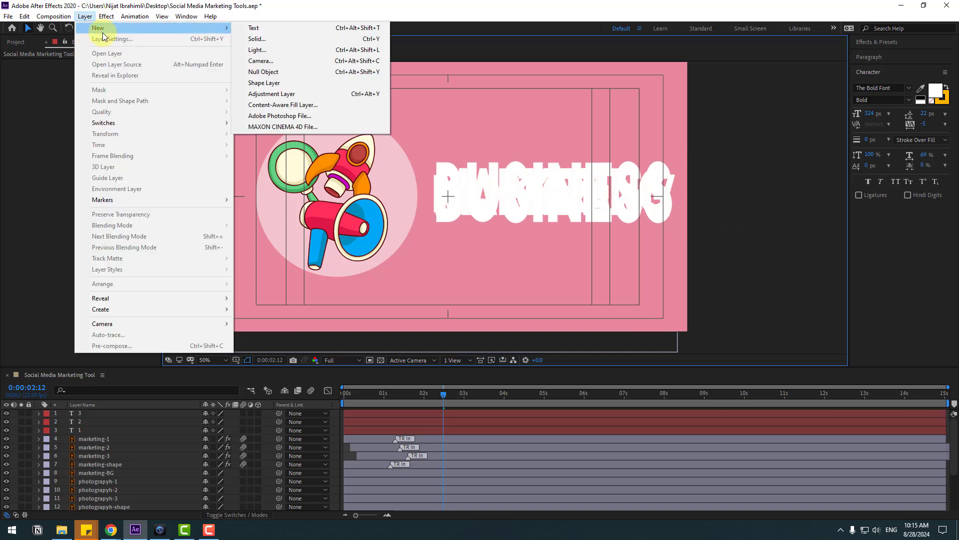
left_click(284, 74)
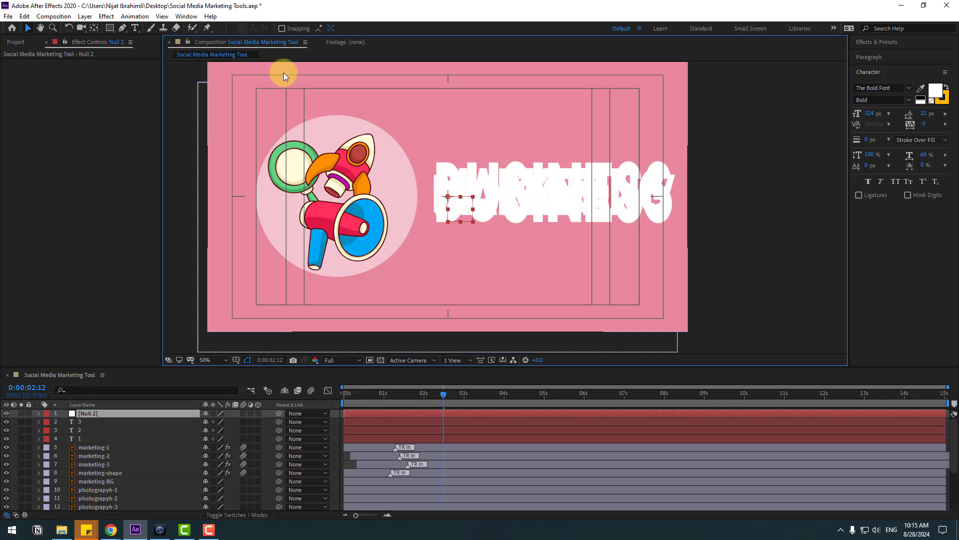
double_click(94, 29)
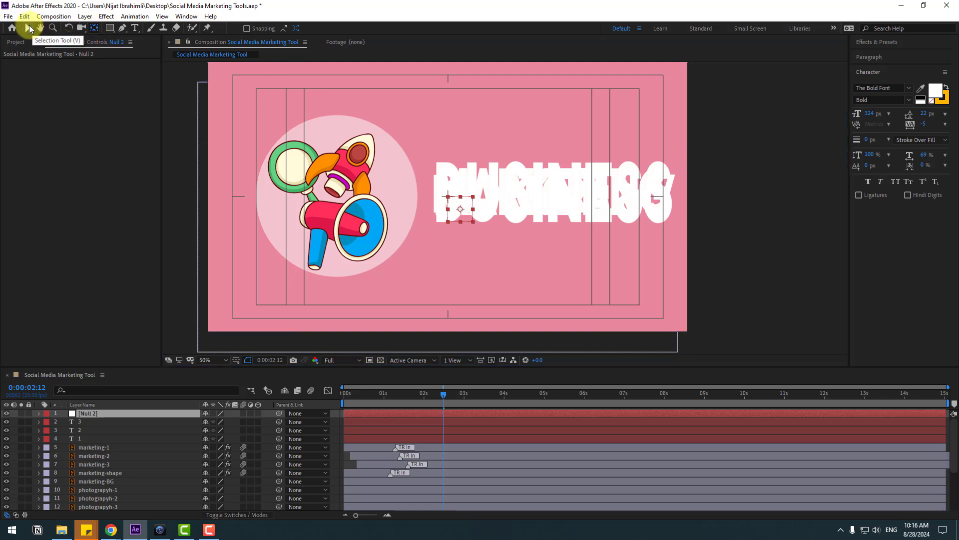
left_click(29, 28)
left_click_drag(461, 215, 535, 209)
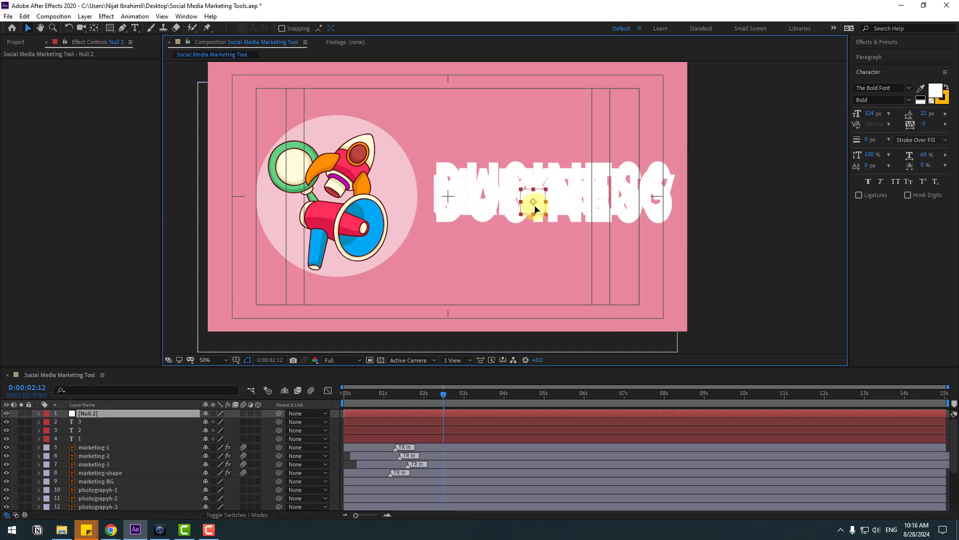
Step: Parent text layers 1, 2 and 3 to the new null object
left_click(80, 439)
left_click(80, 430, "shift")
left_click(80, 423, "shift")
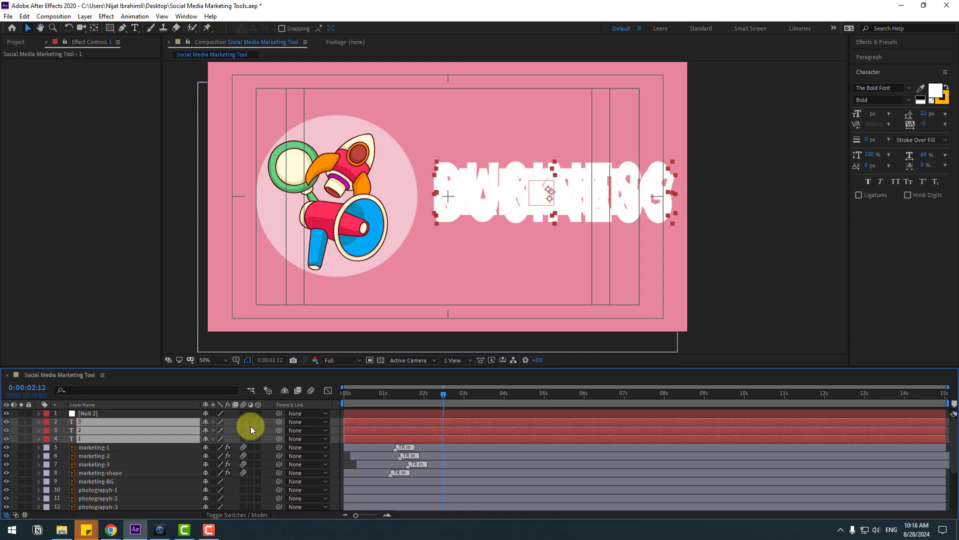
left_click_drag(276, 421, 91, 415)
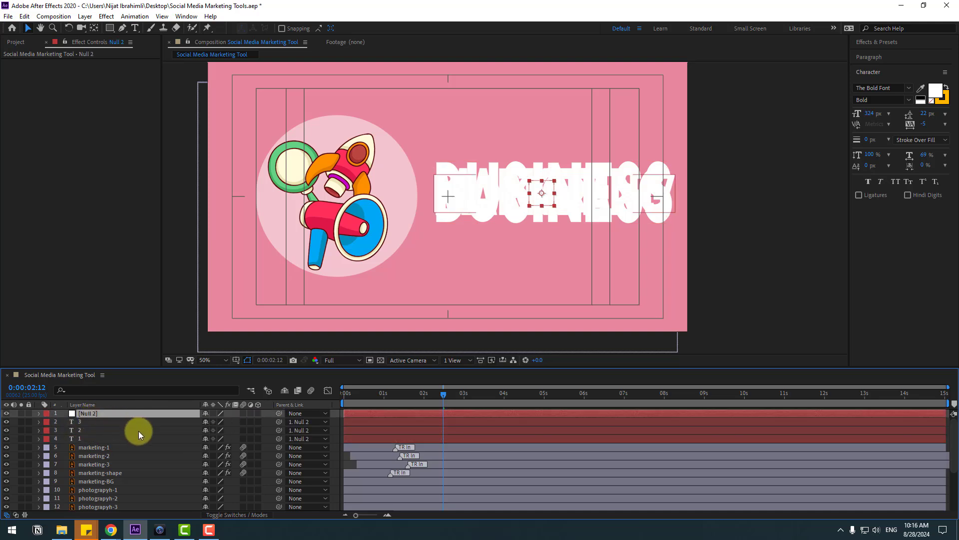
Step: Rename the null object as text control
key("Return")
type("text c")
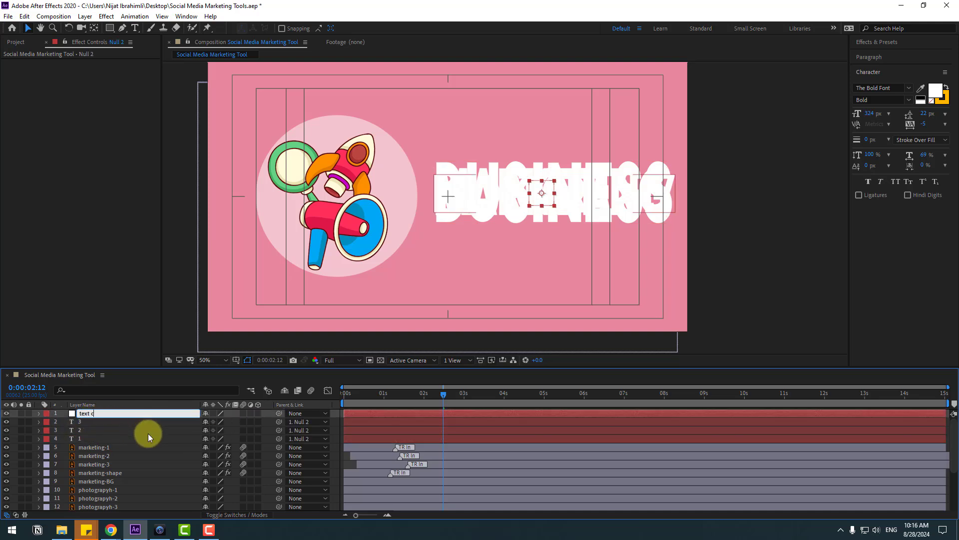
type("ontrol")
key("Return")
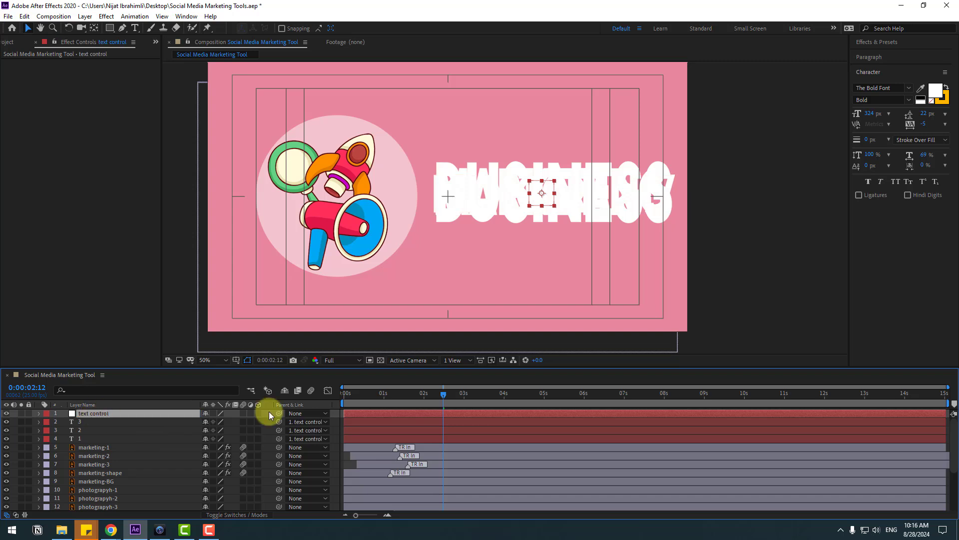
Step: Keyframe the text control null's Position at 2359, 526 at 0:00:00:00 and 1339, 526 at 0:00:00:16
left_click_drag(399, 394, 338, 396)
key("p")
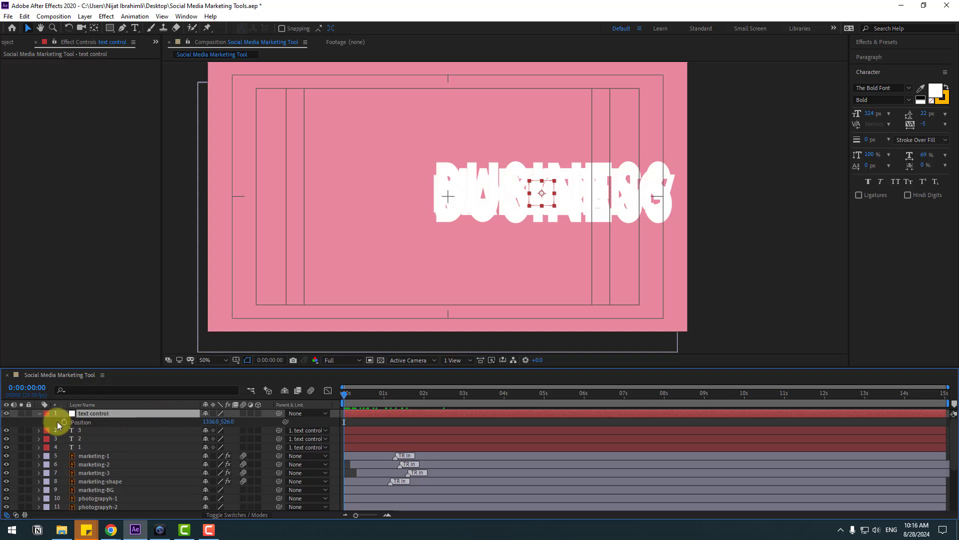
left_click(64, 422)
left_click_drag(210, 422, 272, 418)
left_click(364, 395)
left_click_drag(365, 397, 370, 395)
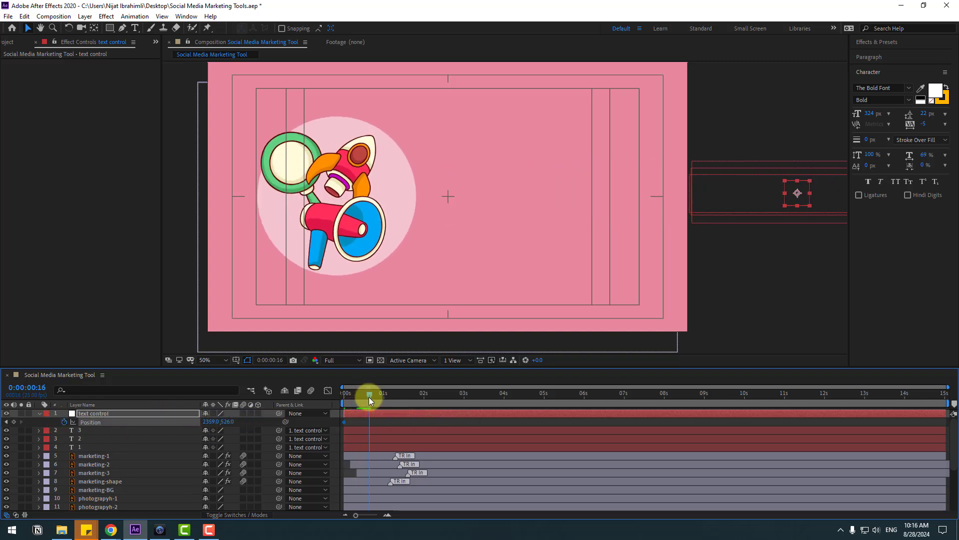
left_click_drag(207, 421, 150, 413)
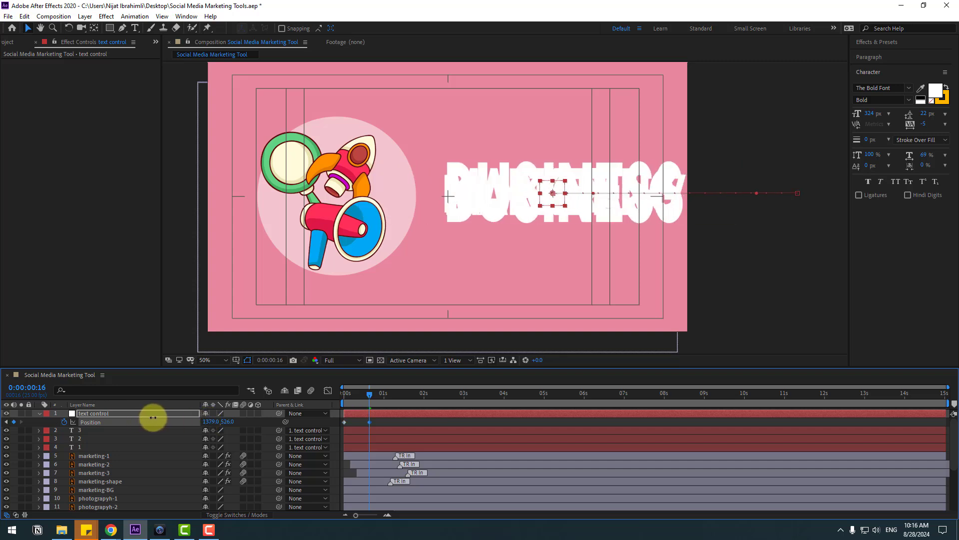
Step: Apply Easy Ease to both Position keyframes of the text control null and preview the slide-in
left_click_drag(379, 418, 350, 424)
right_click(343, 423)
mouse_move(429, 415)
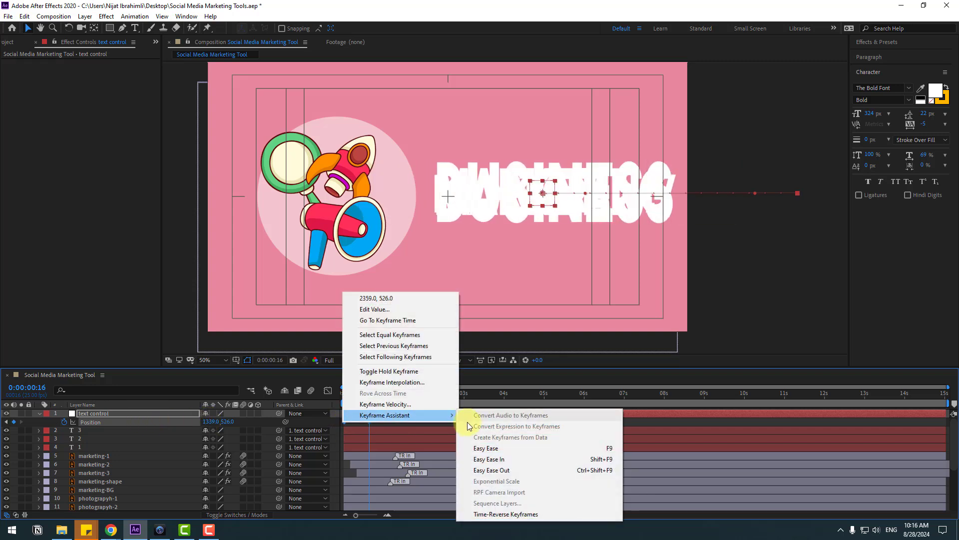
left_click(604, 445)
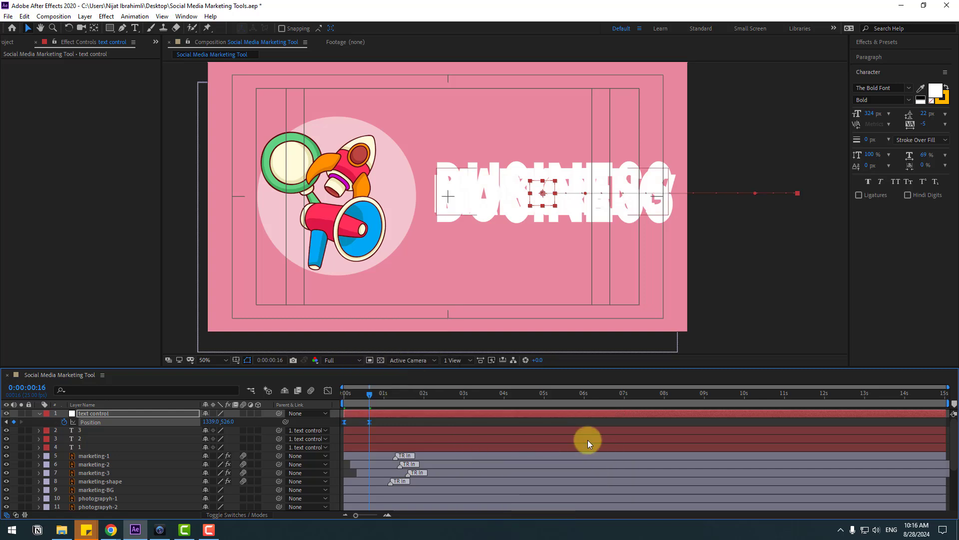
left_click(379, 423)
key("space")
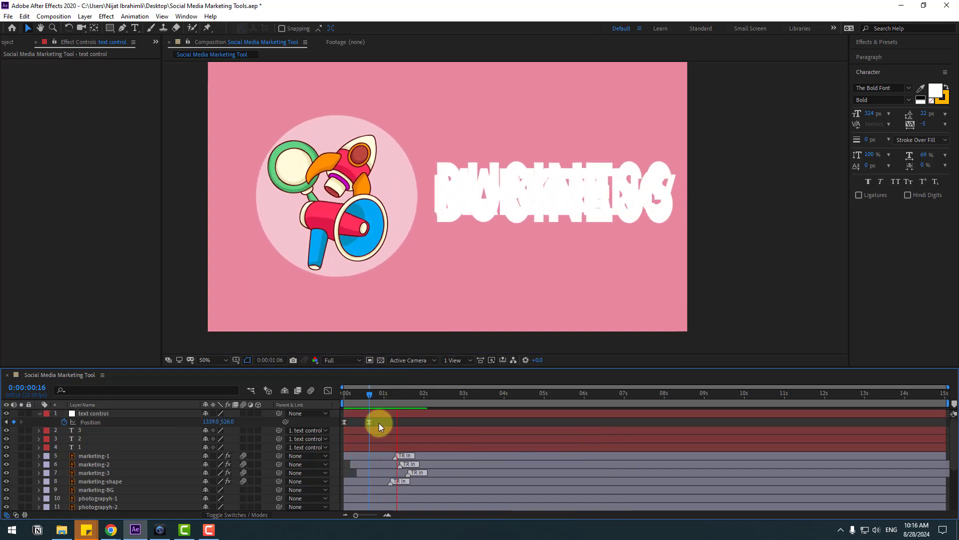
Step: In the speed graph, lengthen the ending Position keyframe's influence for a softer slow-down, and preview it
left_click(359, 411)
left_click(328, 390)
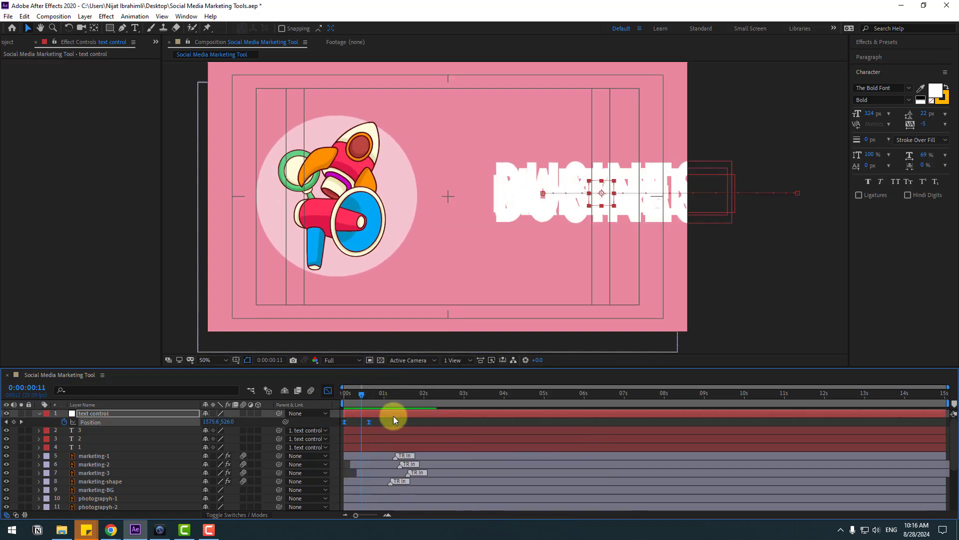
scroll(473, 480, "left", 3)
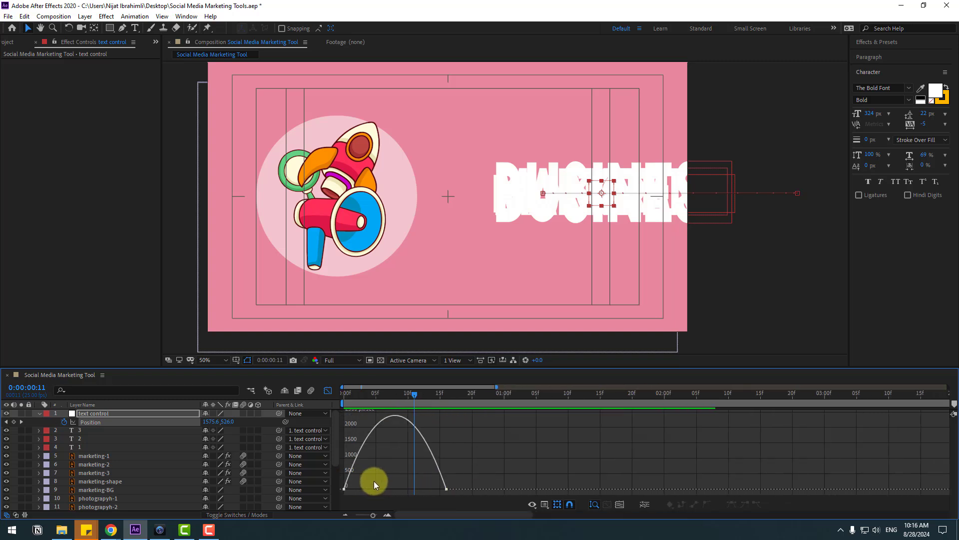
left_click(446, 489)
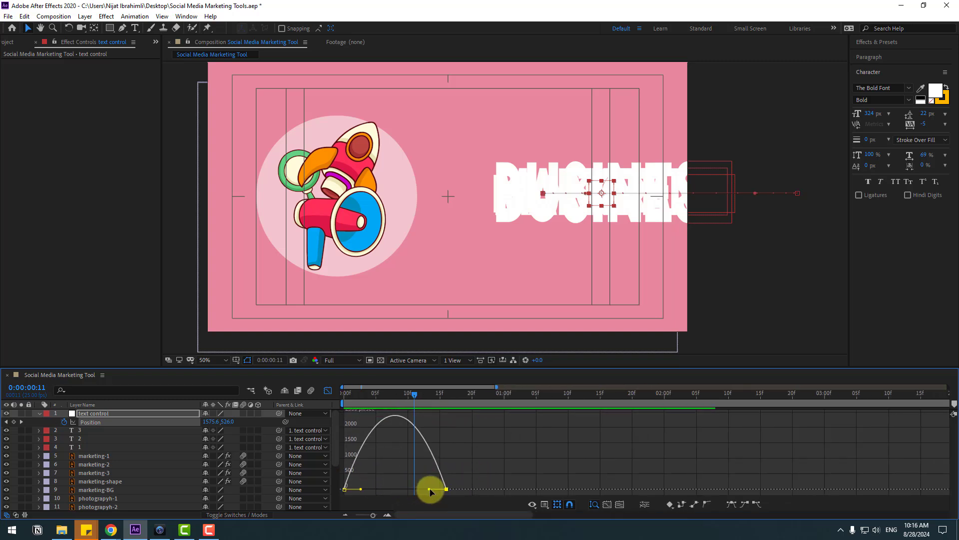
left_click_drag(429, 489, 410, 489)
key("minus")
key("minus")
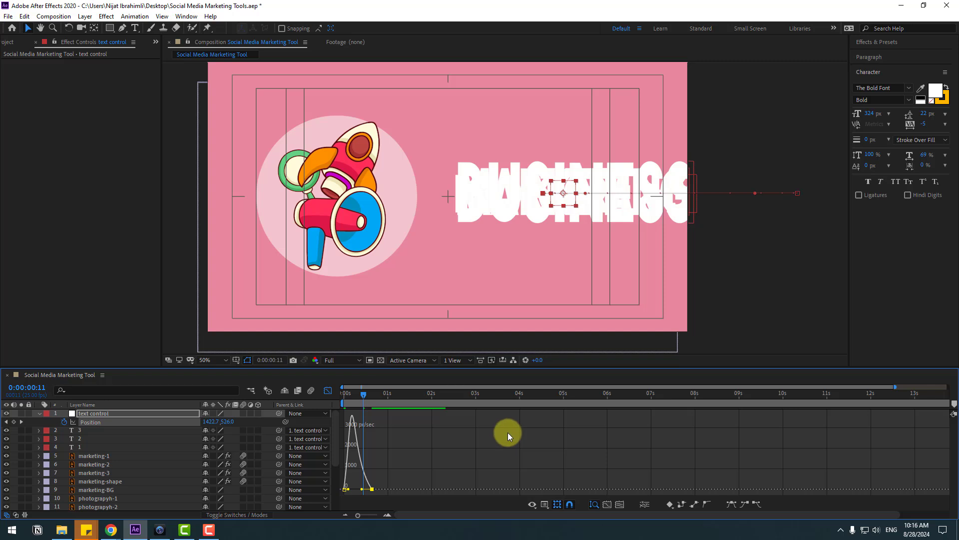
key("space")
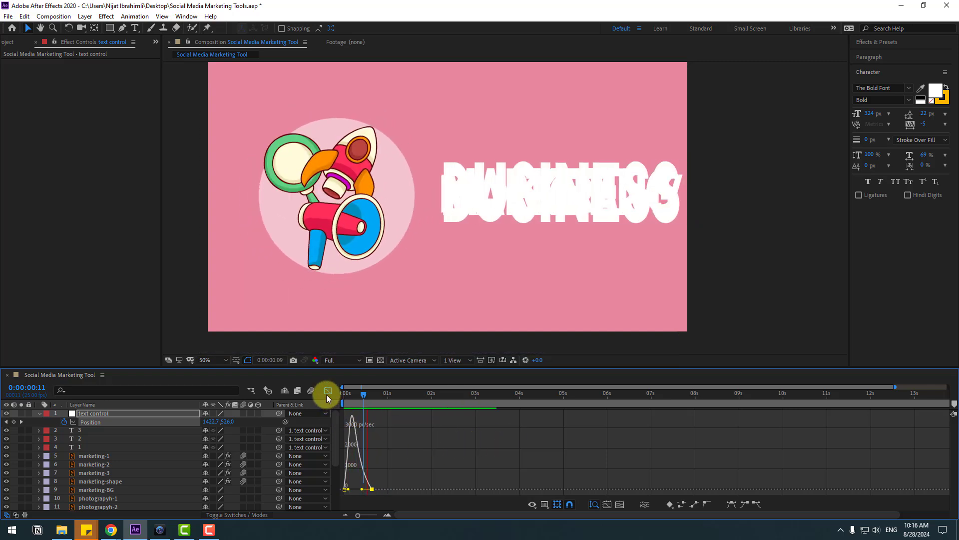
Step: Move the text control null's second Position keyframe to about 1 second and preview the motion
left_click(328, 392)
left_click_drag(375, 421, 393, 423)
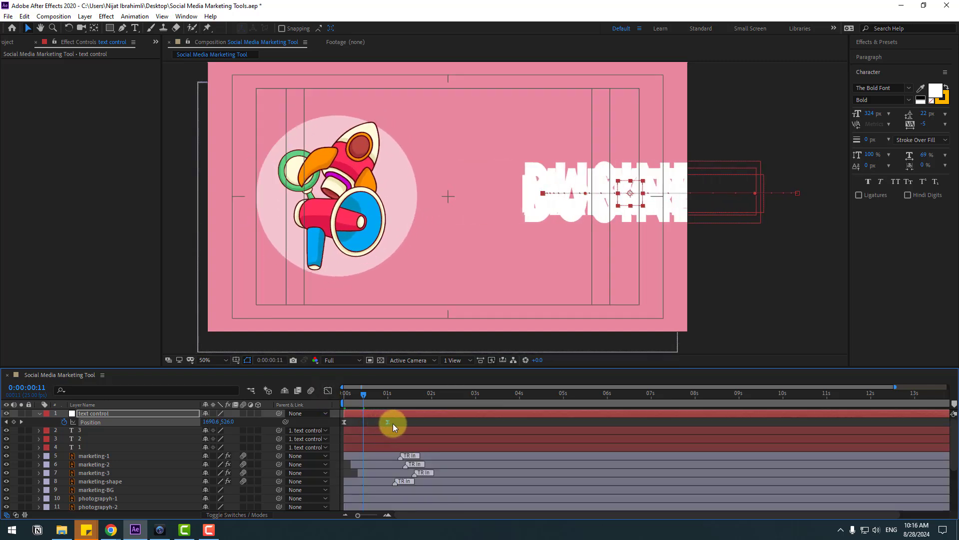
key("space")
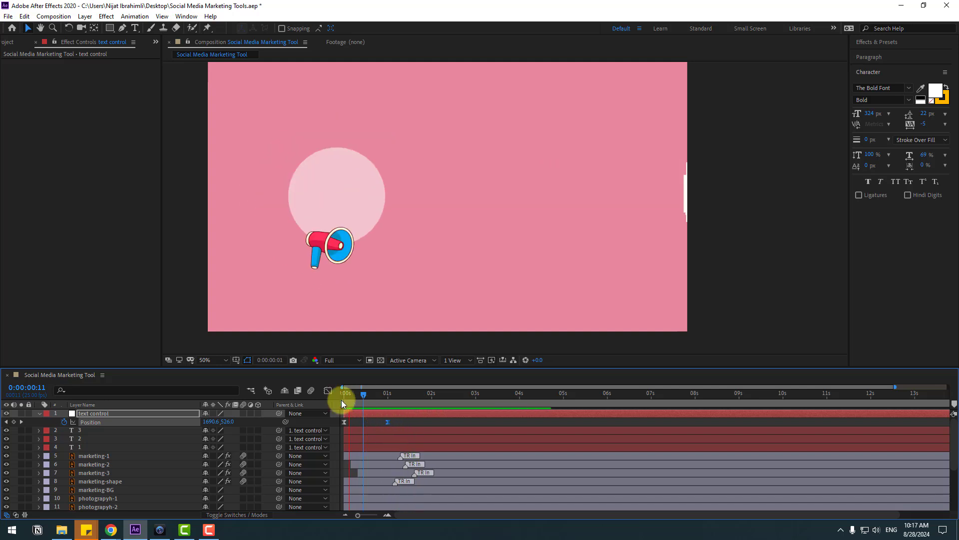
Step: Shorten the first Position keyframe's influence in the speed graph for a faster start, preview it, and return to the layer bars
left_click(328, 390)
left_click(365, 425)
left_click(345, 489)
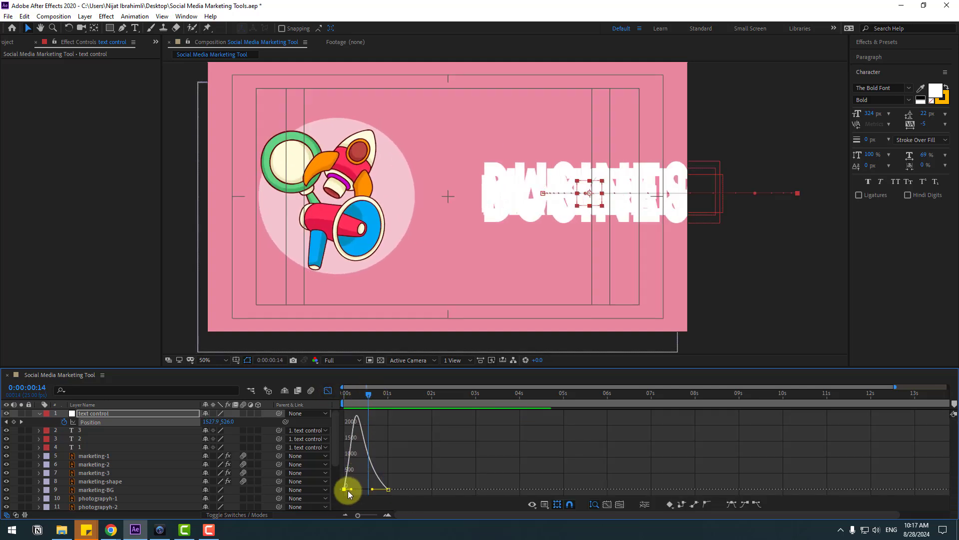
left_click_drag(352, 491, 346, 489)
key("space")
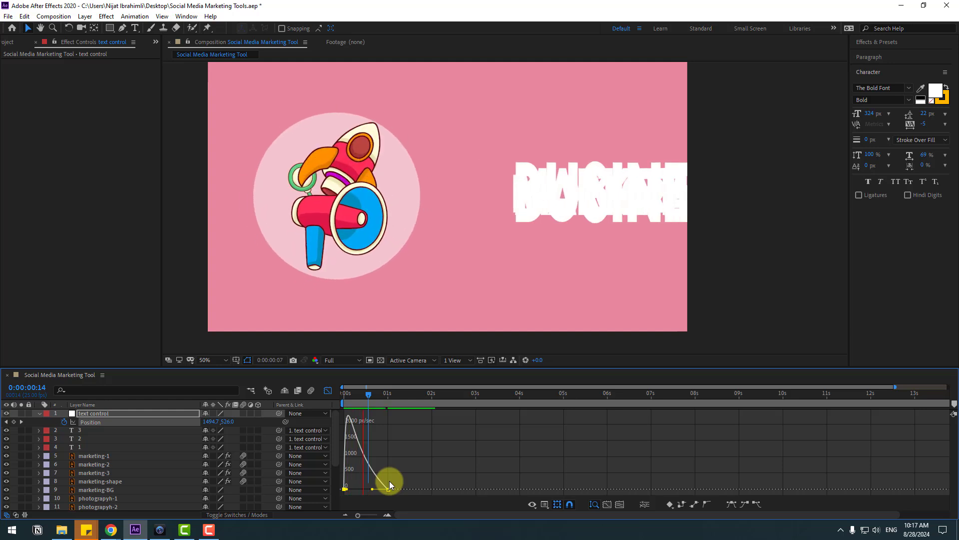
key("space")
left_click(327, 390)
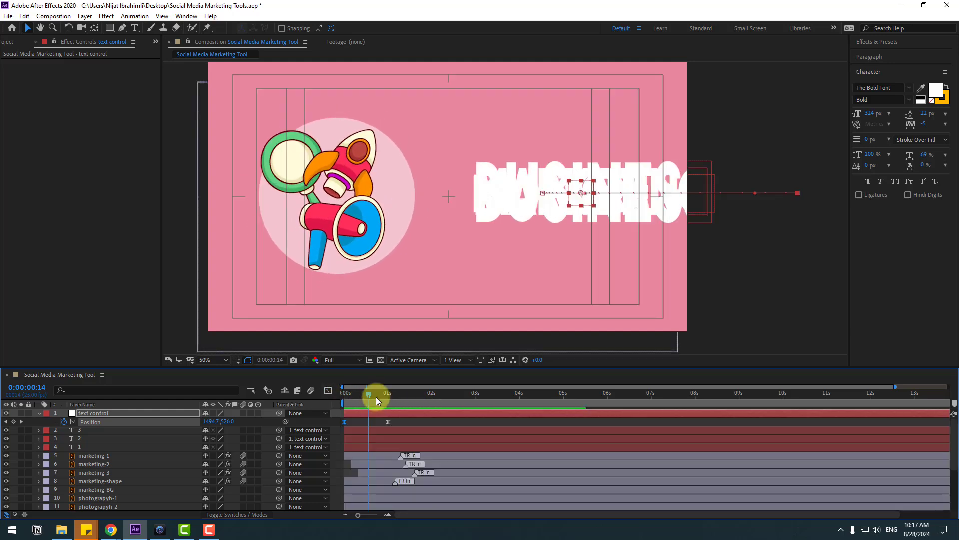
Step: Shift text layers 2 and 3 in time so they start at about 2.7 seconds, and preview the MARKETING text alone
left_click_drag(376, 393, 404, 394)
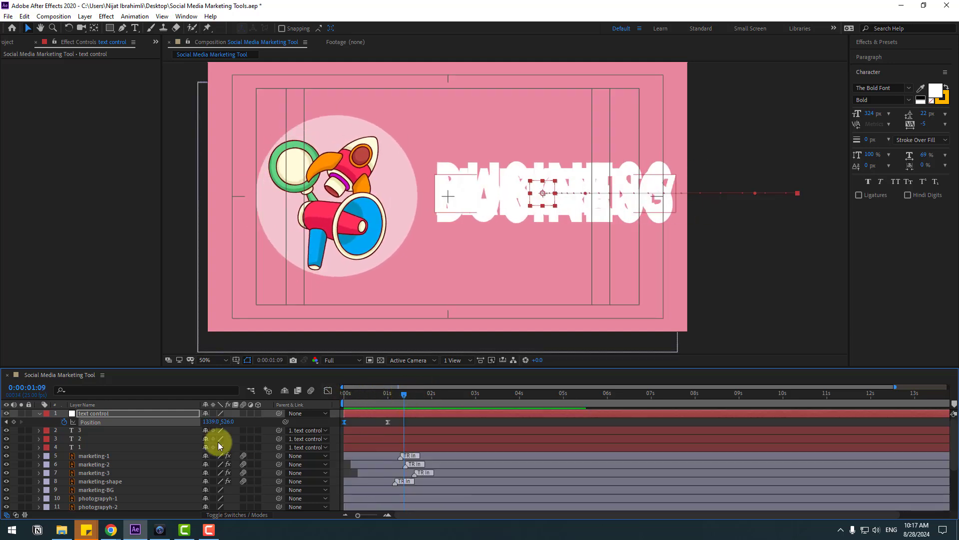
left_click(81, 439)
left_click(82, 430, "shift")
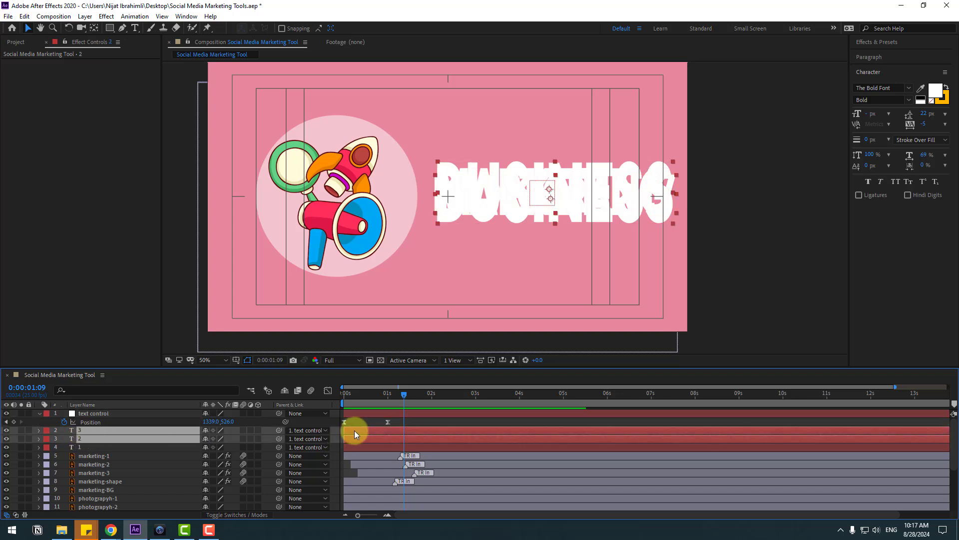
left_click_drag(448, 429, 497, 430)
left_click(431, 424)
key("space")
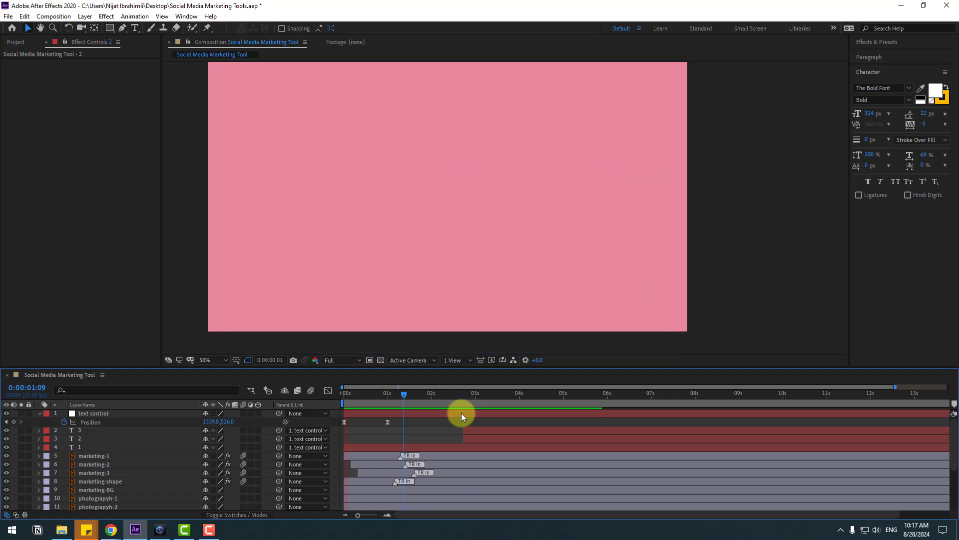
left_click(423, 394)
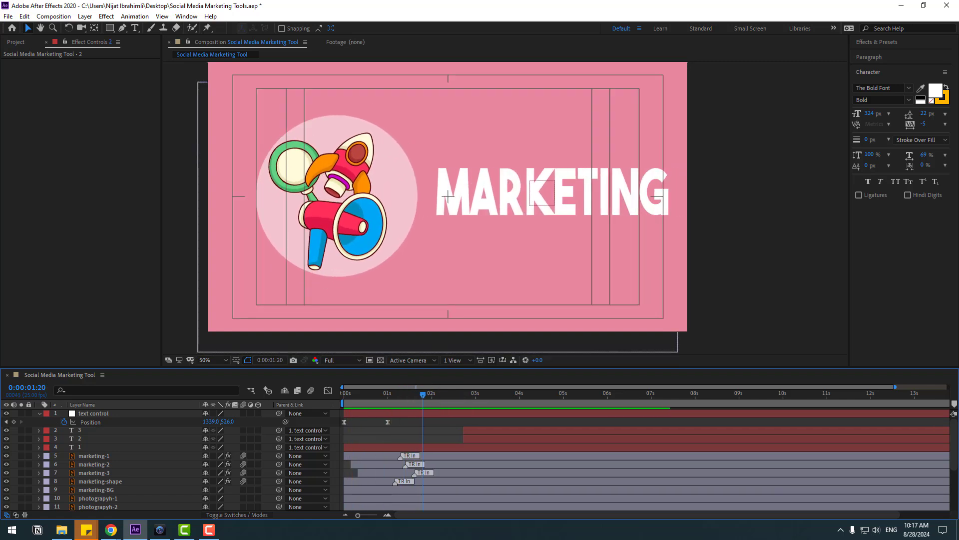
Step: Apply Animation Composer's Overshoot Scale & Tracking Characters transition as an In animation to text layer 1, and close the preset browser
left_click_drag(958, 190, 621, 175)
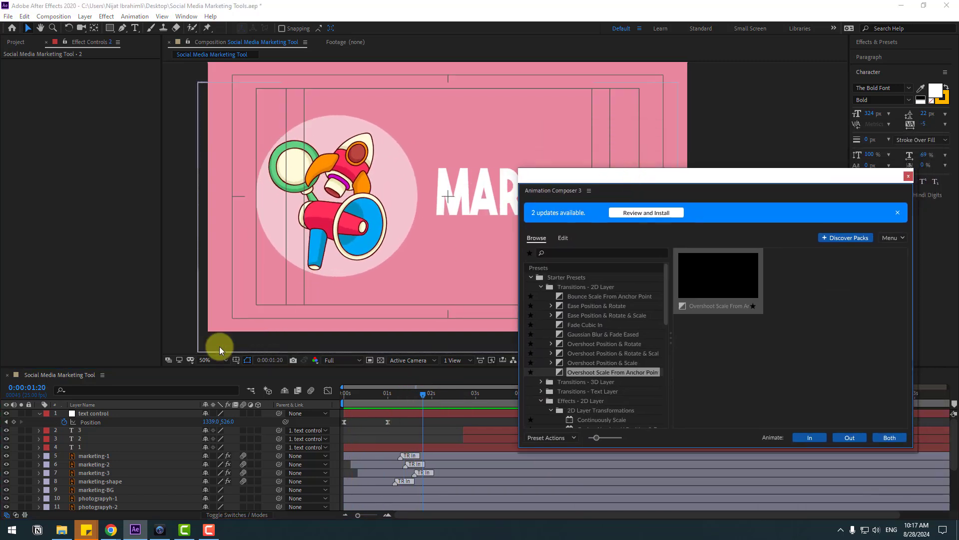
left_click(83, 448)
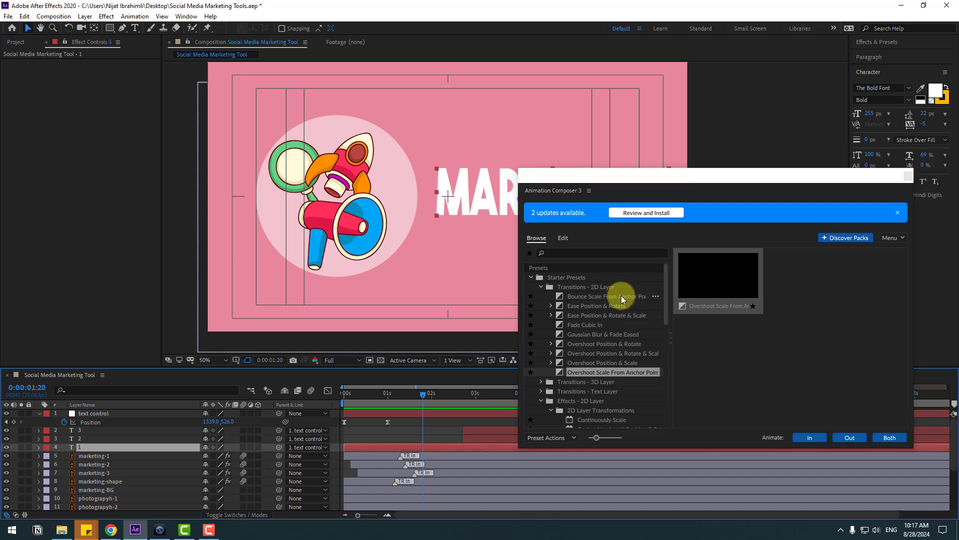
left_click(542, 288)
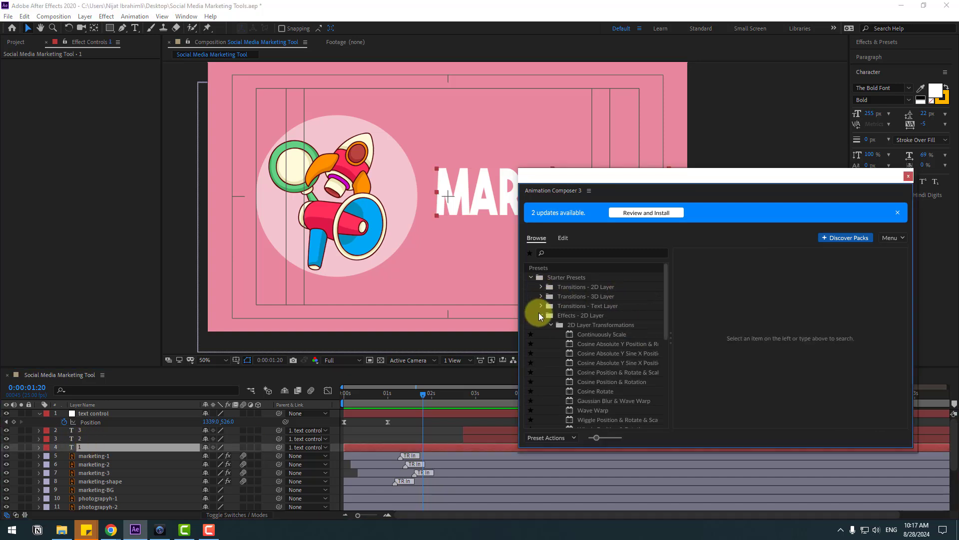
left_click(540, 314)
left_click(541, 306)
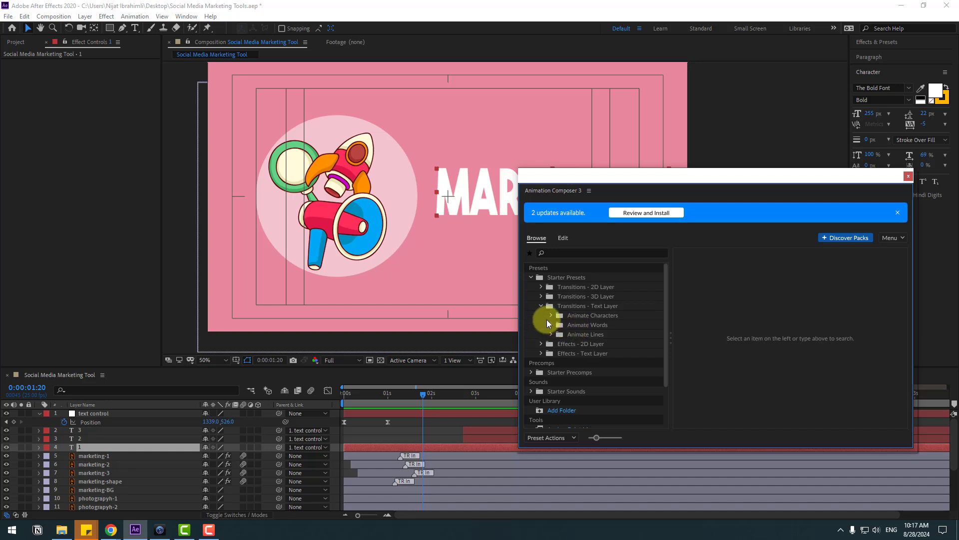
left_click(551, 315)
left_click(595, 354)
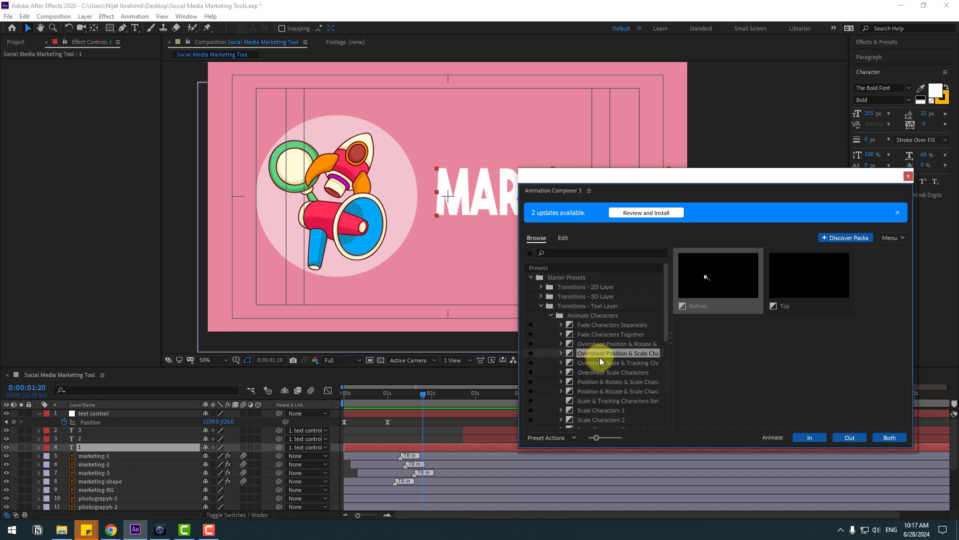
left_click(597, 361)
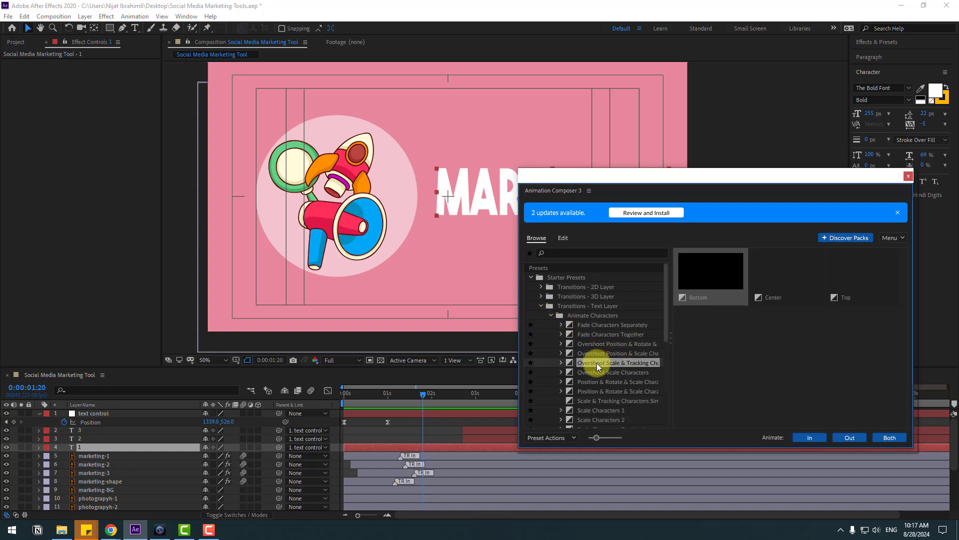
left_click(805, 437)
left_click(908, 175)
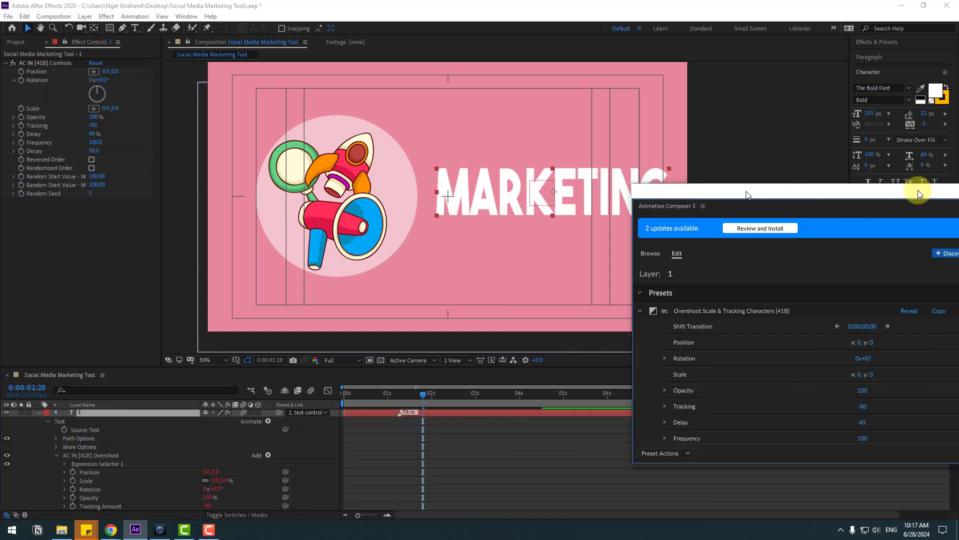
Step: Preview the MARKETING text's intro transition from the start of the composition, and collapse layer 1's properties
left_click_drag(367, 395, 333, 406)
key("space")
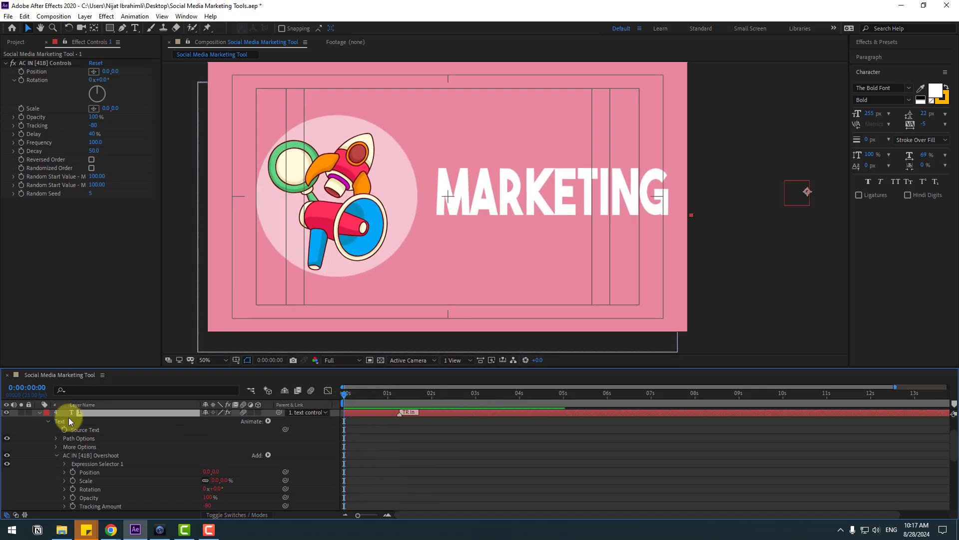
left_click(38, 413)
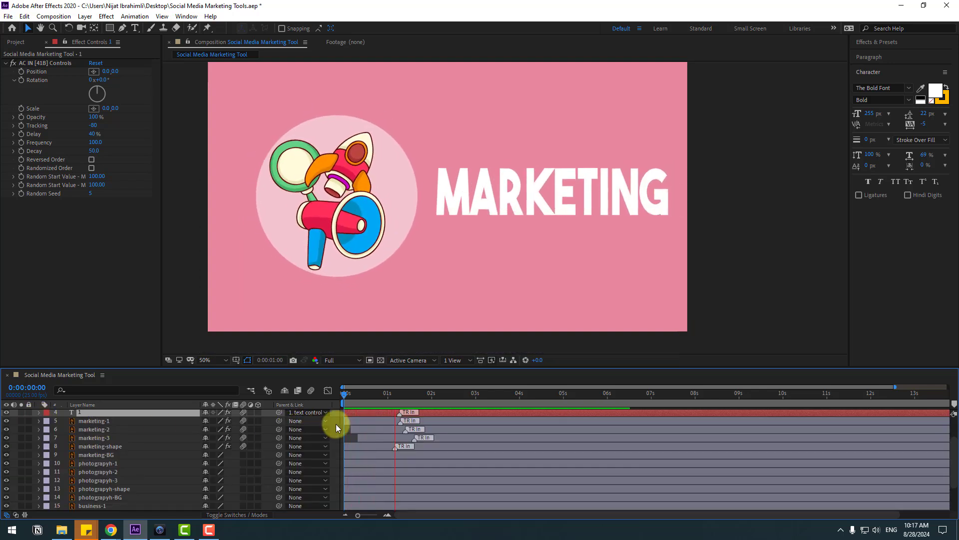
key("space")
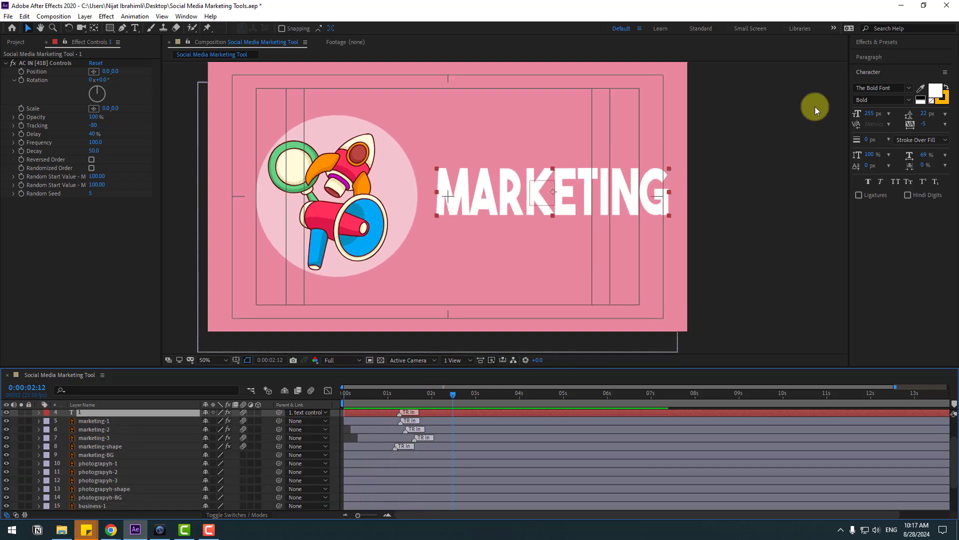
Step: Find the Drop Shadow effect and apply it to text layer 1
left_click(865, 43)
type("d")
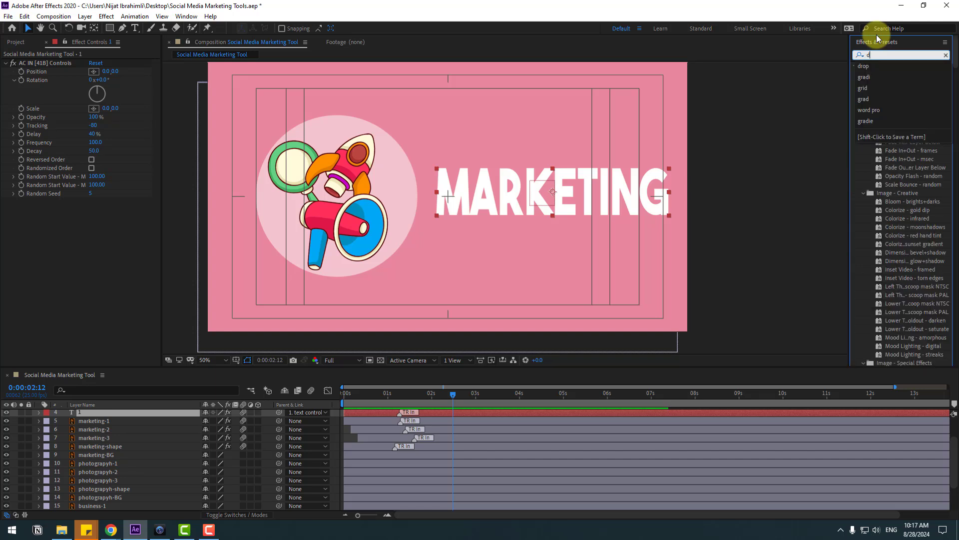
type("rop s")
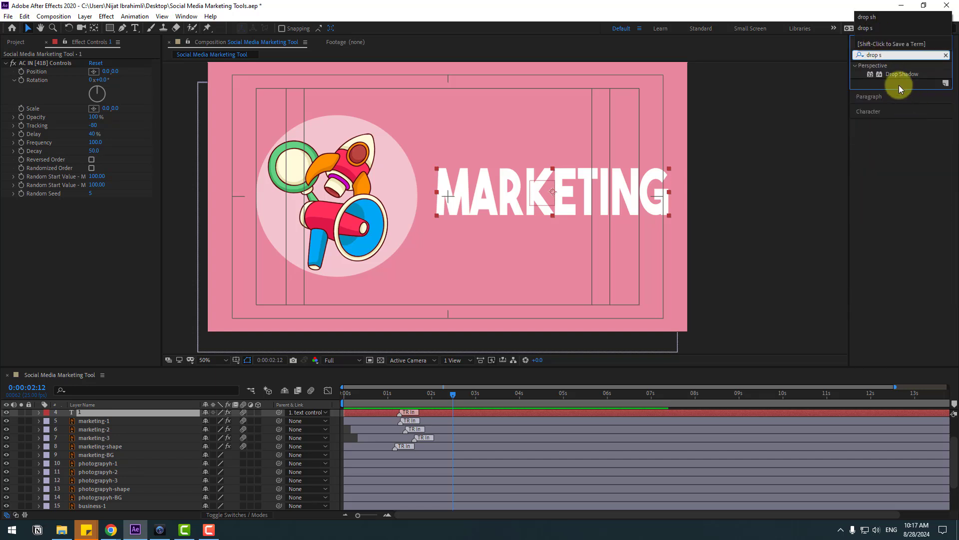
left_click_drag(897, 79, 79, 446)
Step: Set the MARKETING text's drop shadow distance to 8, preview the shadow, and fit the composition view up to 100%
scroll(624, 233, "up", 2)
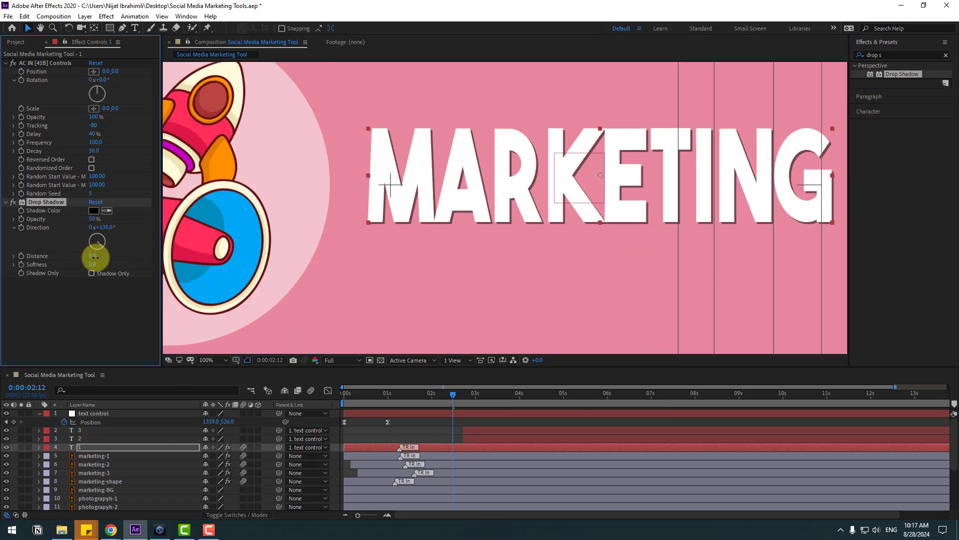
left_click_drag(95, 257, 96, 257)
scroll(552, 250, "down", 2)
key("space")
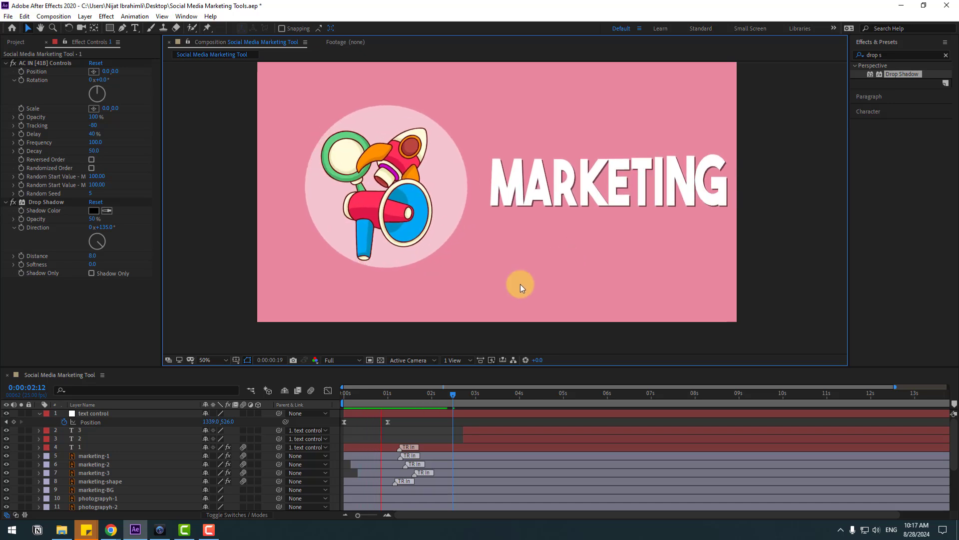
left_click(220, 360)
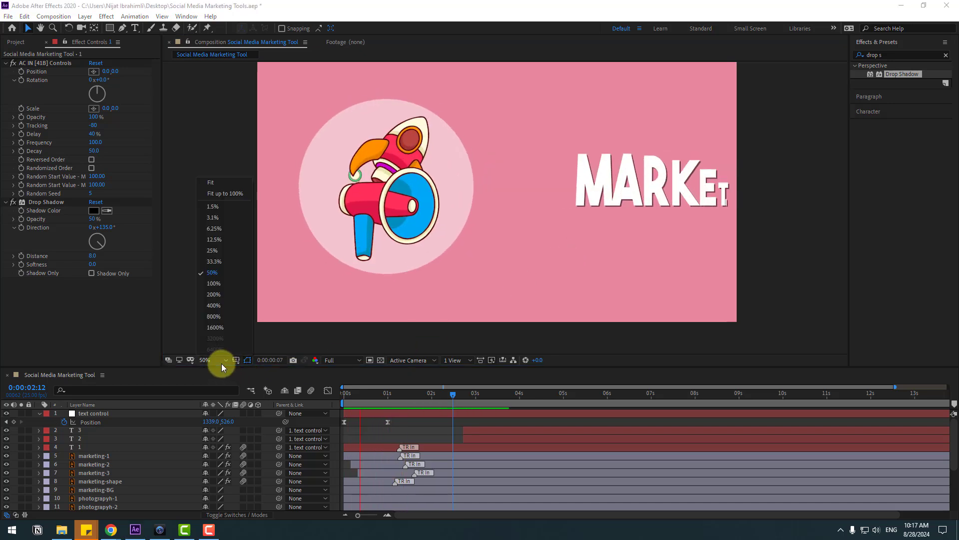
left_click(229, 194)
Step: Add Position keyframes at 0:00:02:02 to the marketing-1, marketing-2, marketing-3 and marketing-shape layers
left_click(105, 456)
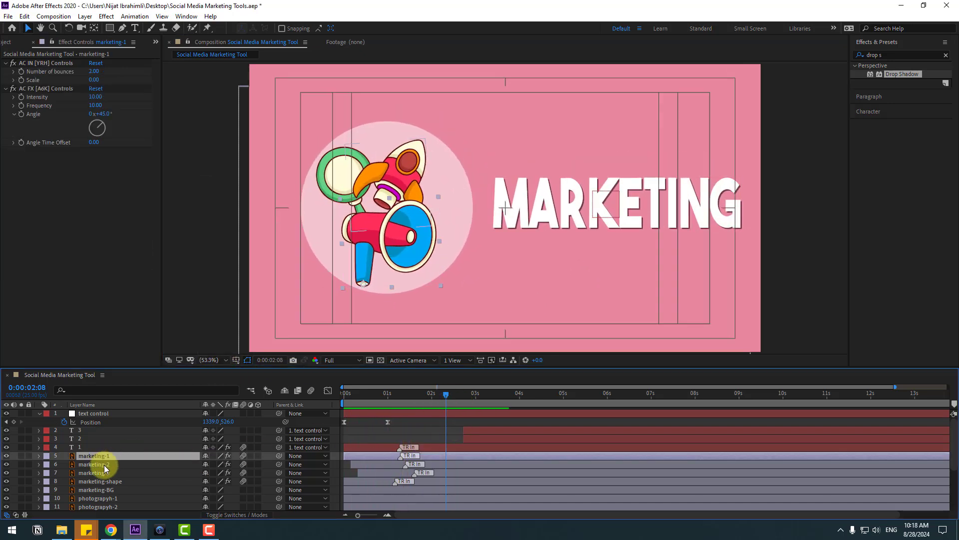
left_click(97, 465, "ctrl")
left_click(100, 474, "ctrl")
left_click(100, 482, "ctrl")
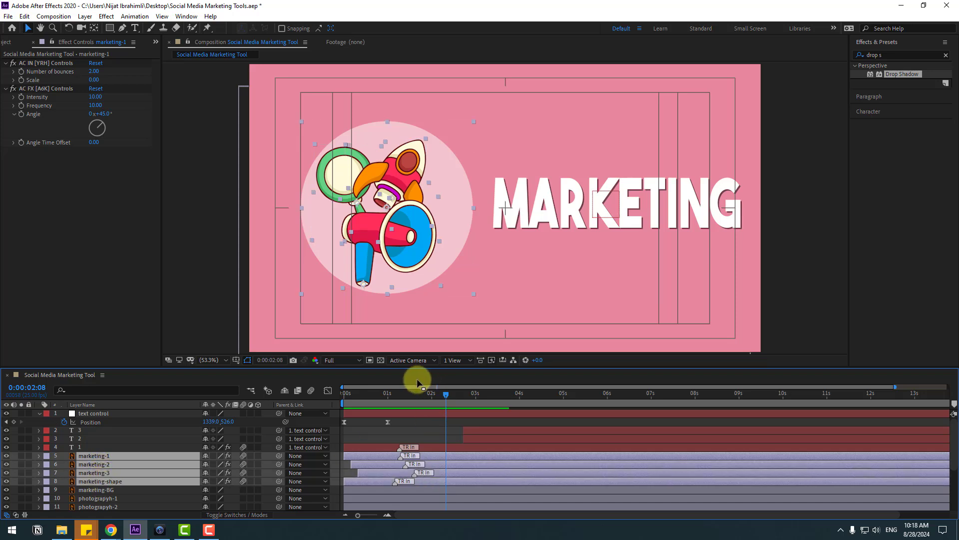
left_click_drag(417, 382, 437, 397)
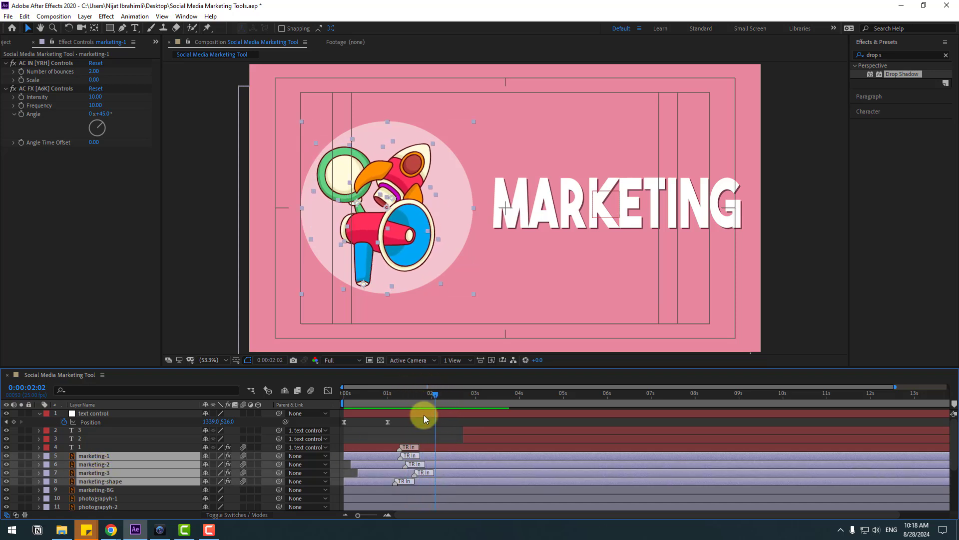
key("p")
scroll(100, 460, "down", 1)
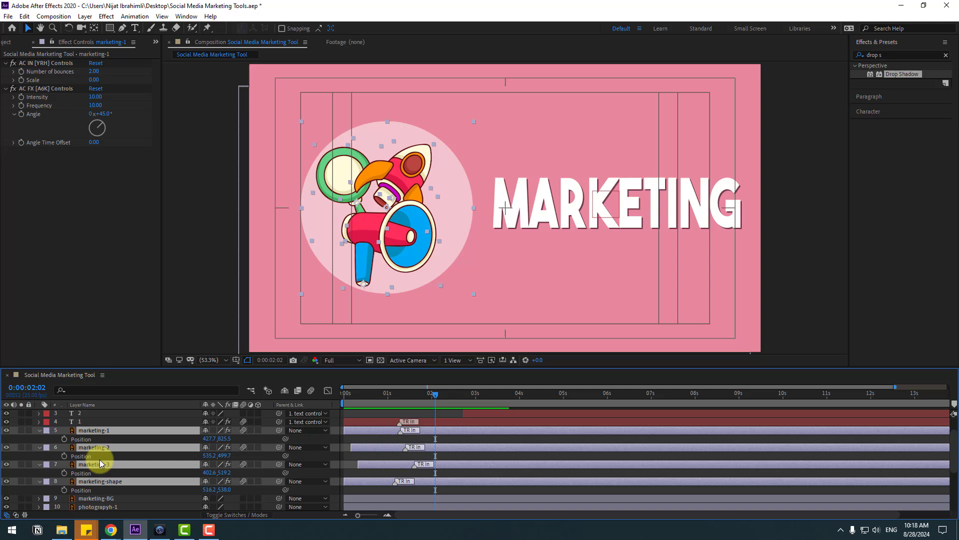
left_click(64, 439)
Step: At 0:00:03:01, move the four marketing layers left out of frame, with marketing-1 at X -512.3, and Easy Ease their Position keyframes
left_click_drag(459, 395, 478, 396)
left_click_drag(209, 439, 150, 439)
left_click_drag(480, 433, 432, 493)
right_click(436, 492)
mouse_move(479, 484)
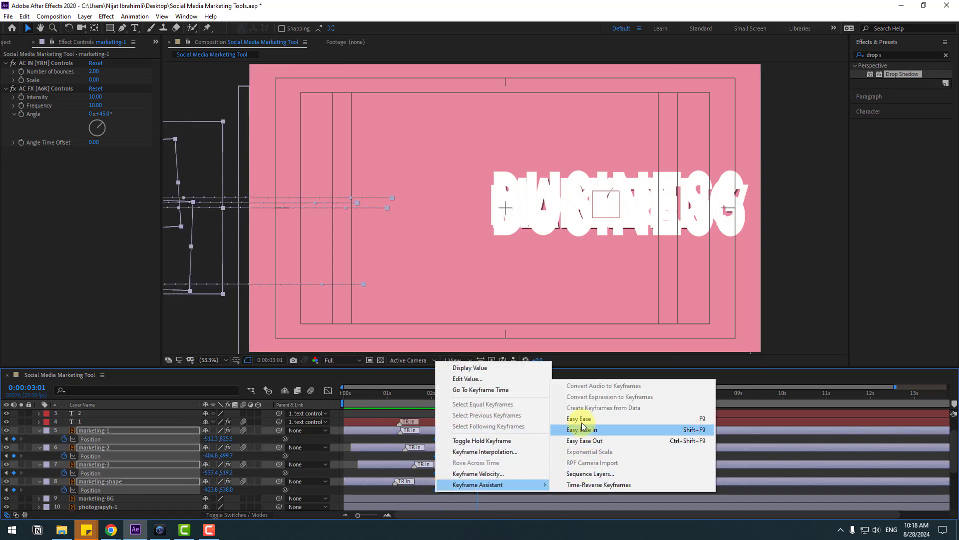
left_click(580, 419)
Step: In the speed graph, lengthen the influence of the marketing layers' first Position keyframes for a slower start, and preview the exit
left_click(328, 390)
scroll(427, 463, "up", 2)
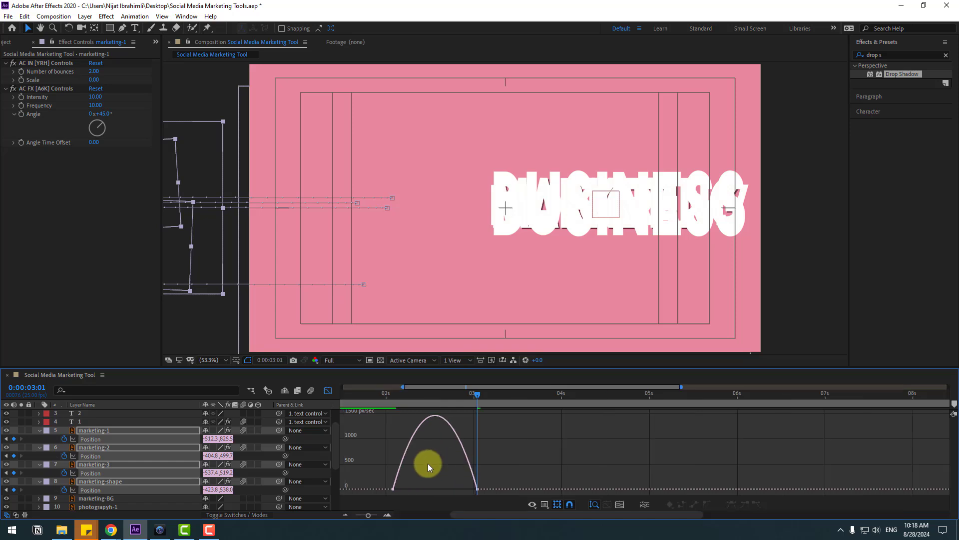
left_click(408, 490)
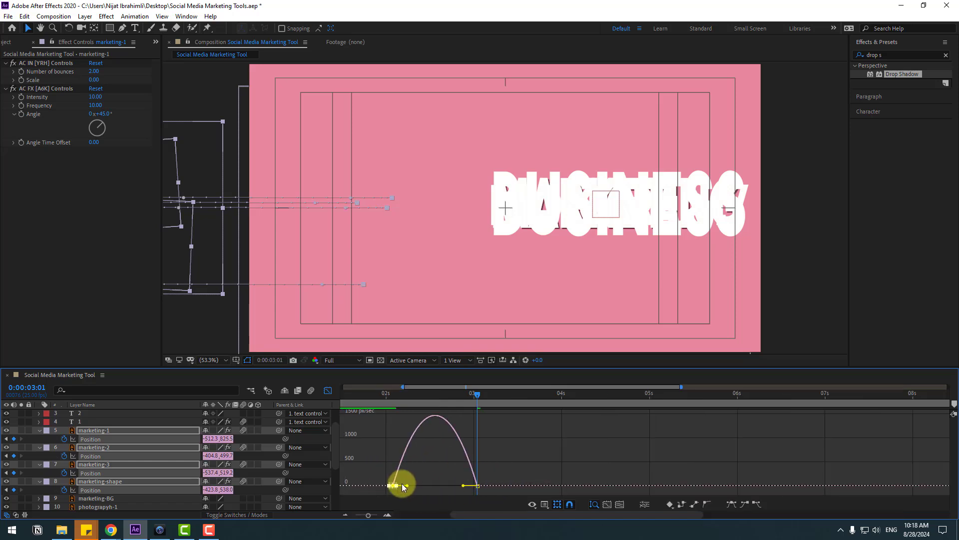
left_click_drag(412, 484, 429, 481)
scroll(437, 475, "down", 2)
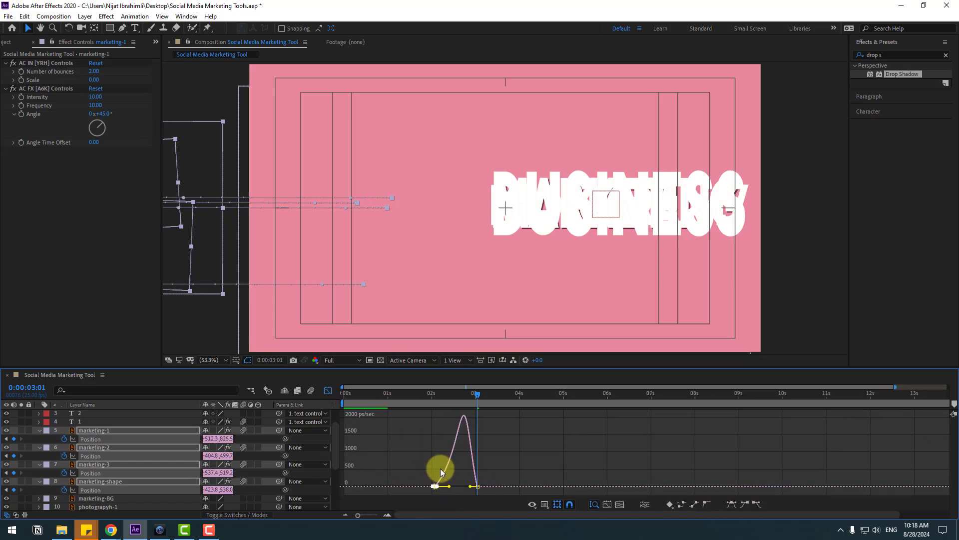
key("space")
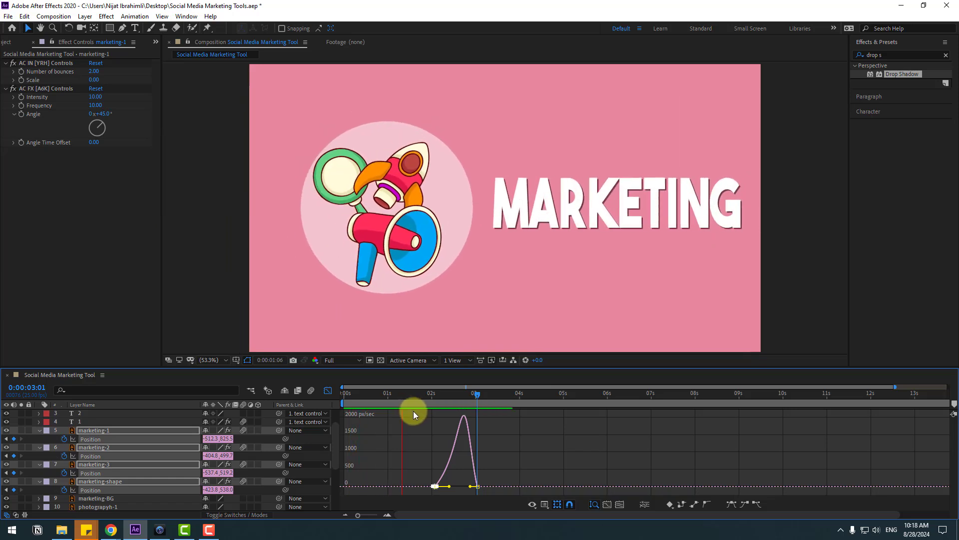
key("space")
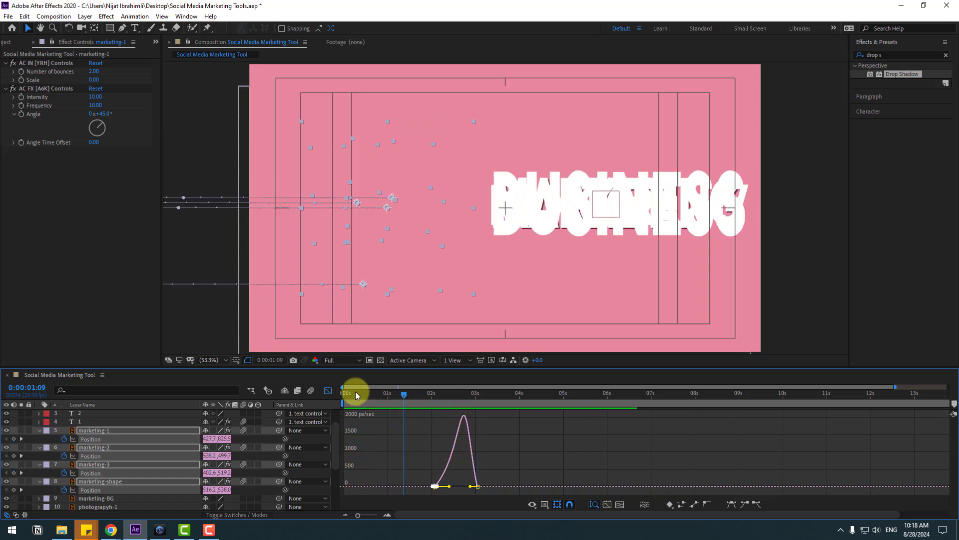
Step: Return to the layer bars, shift the marketing layers' Position keyframes earlier to about 1.2 and 2.1 seconds, and preview the timing
left_click(327, 391)
left_click_drag(491, 439, 405, 484)
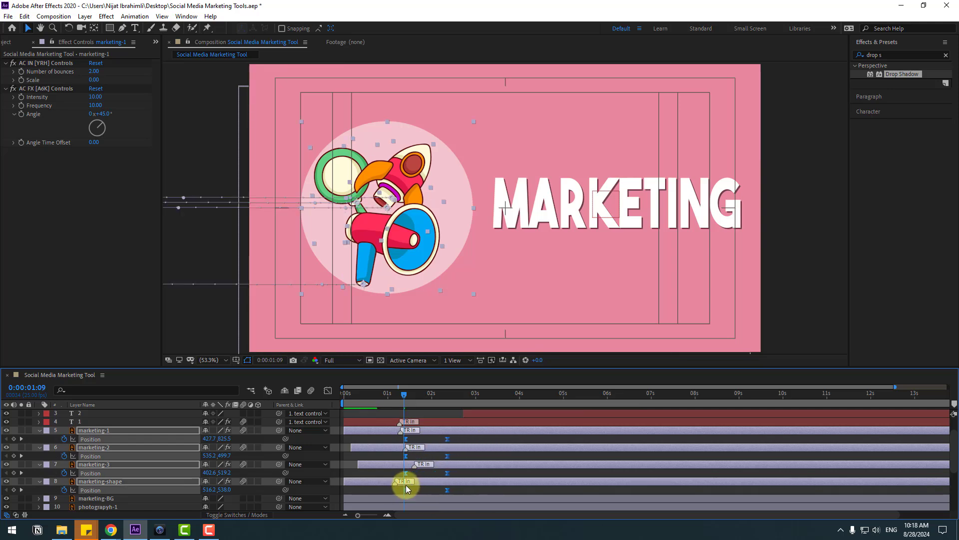
key("space")
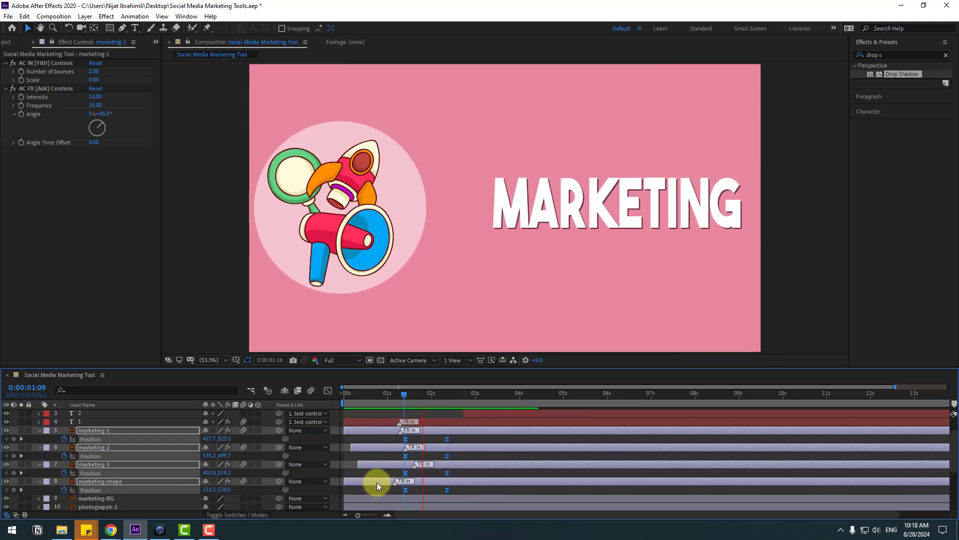
left_click_drag(403, 438, 394, 442)
key("space")
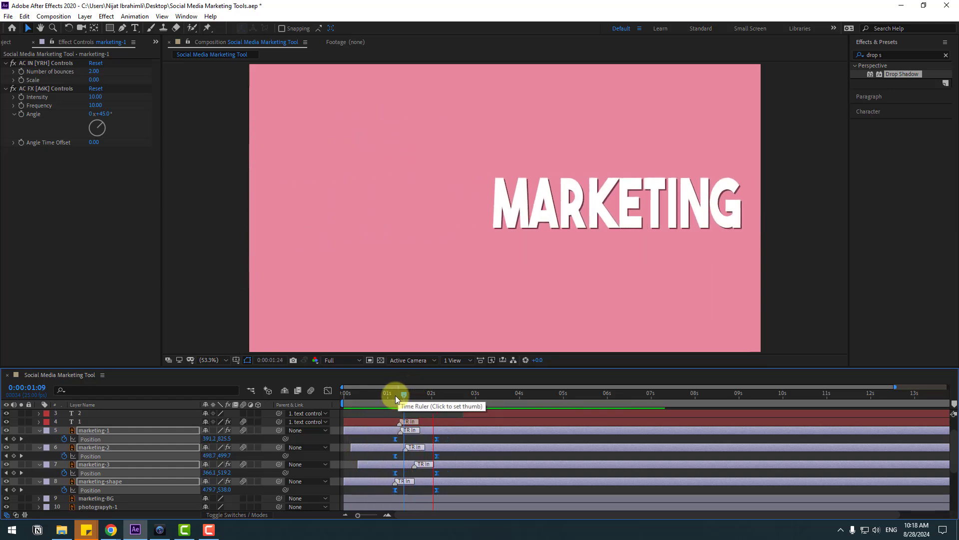
Step: Hold the text control null's Position with a keyframe at 0:00:01:09, and set its X position to 509 at 0:00:02:03
left_click_drag(397, 395, 404, 396)
scroll(147, 445, "up", 2)
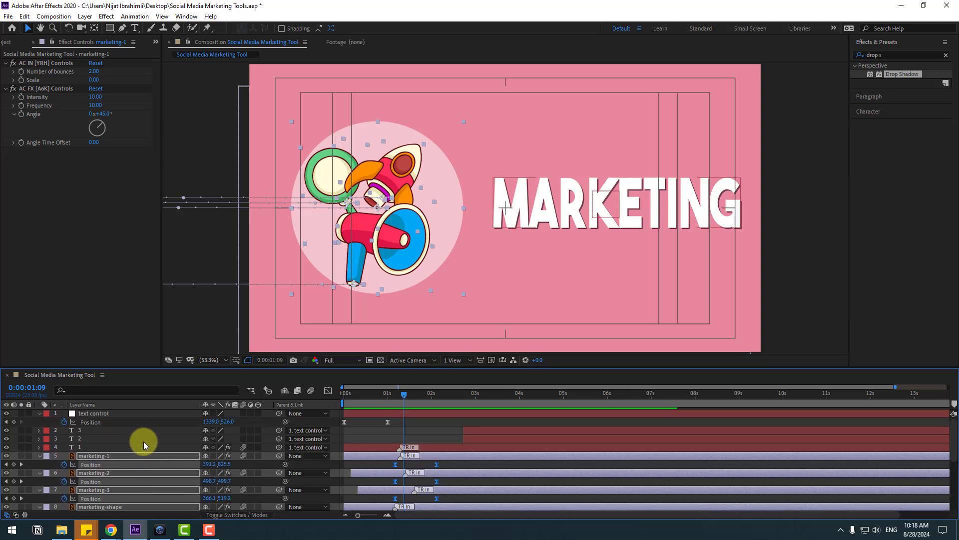
left_click(107, 415)
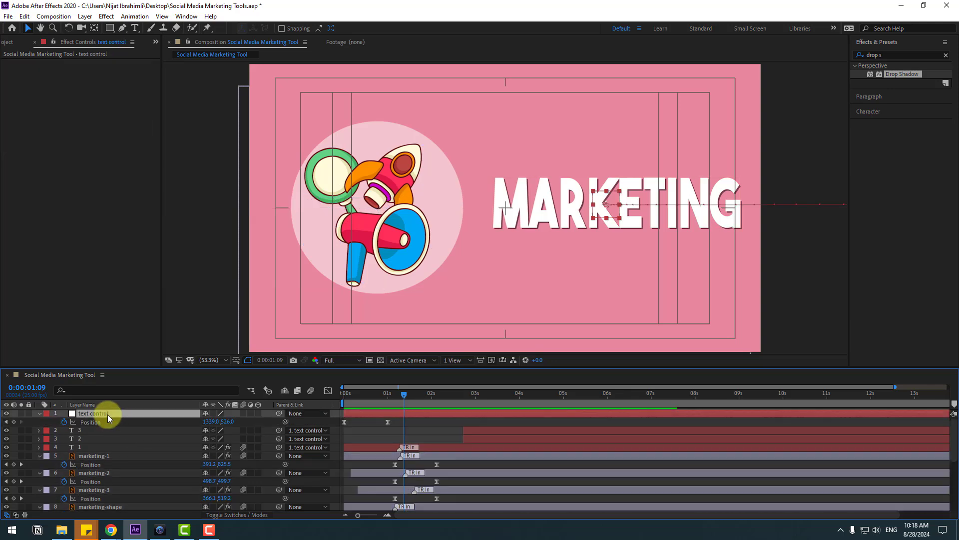
left_click(14, 422)
left_click_drag(426, 399, 436, 395)
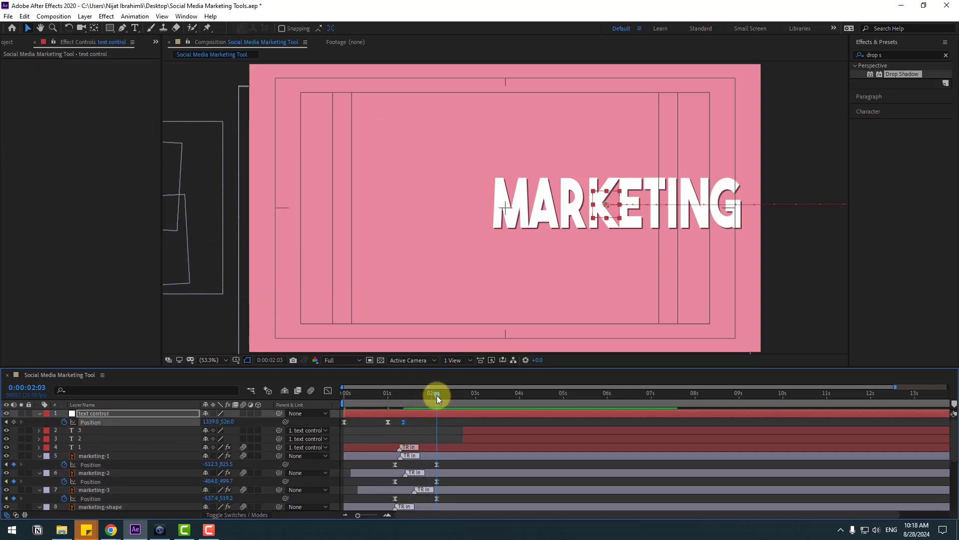
left_click_drag(208, 426, 167, 425)
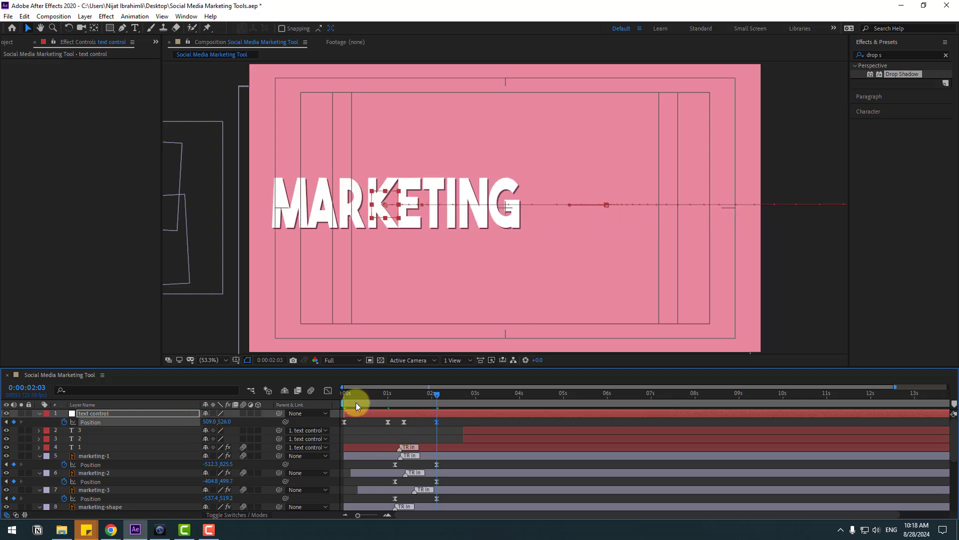
Step: In the speed graph, lengthen the outgoing influence of text control's 0:00:01:09 Position keyframe for a slower start, and preview it
left_click(328, 391)
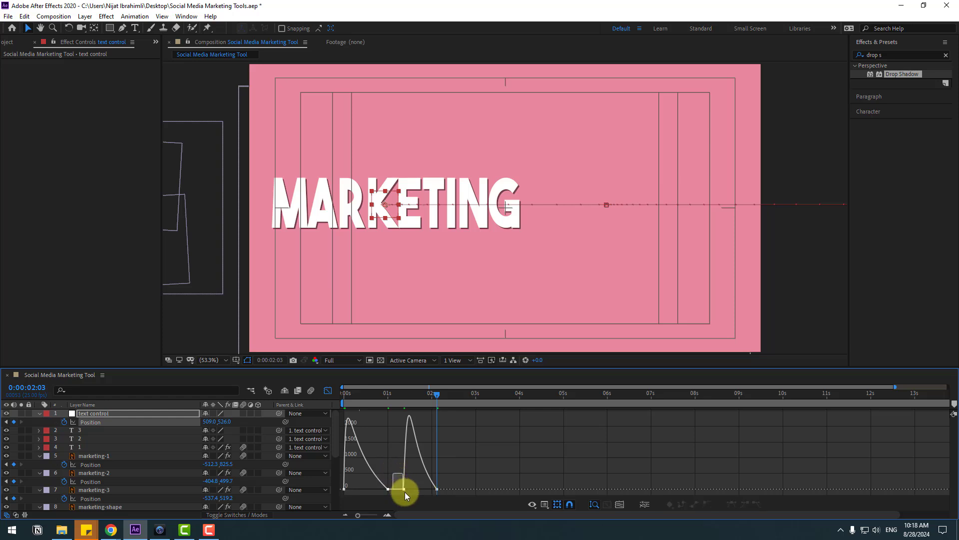
left_click_drag(408, 490, 415, 489)
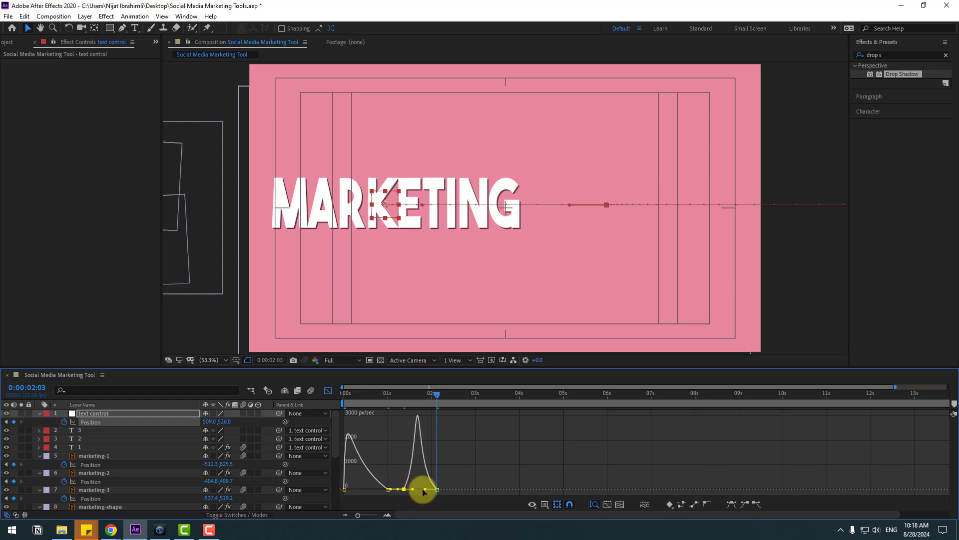
key("space")
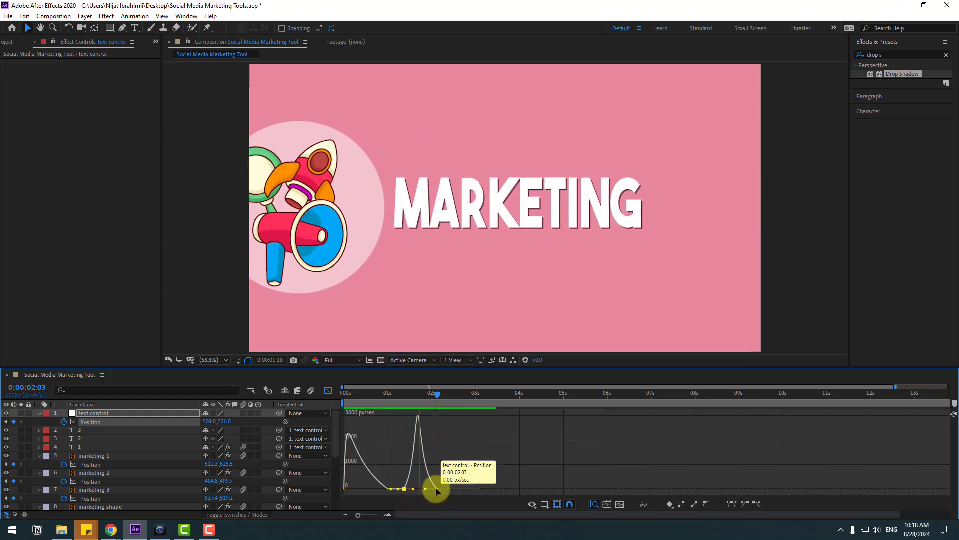
Step: Return to the layer bars, move text control's third and fourth Position keyframes to about 1.3 seconds and 0:00:02:07, and preview the timing
left_click(327, 390)
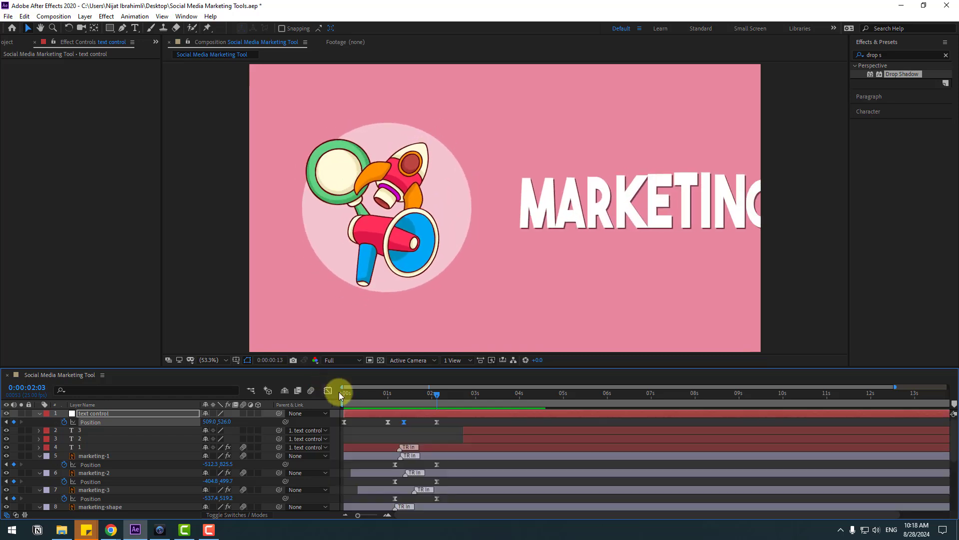
left_click(402, 395)
left_click_drag(408, 397, 445, 421)
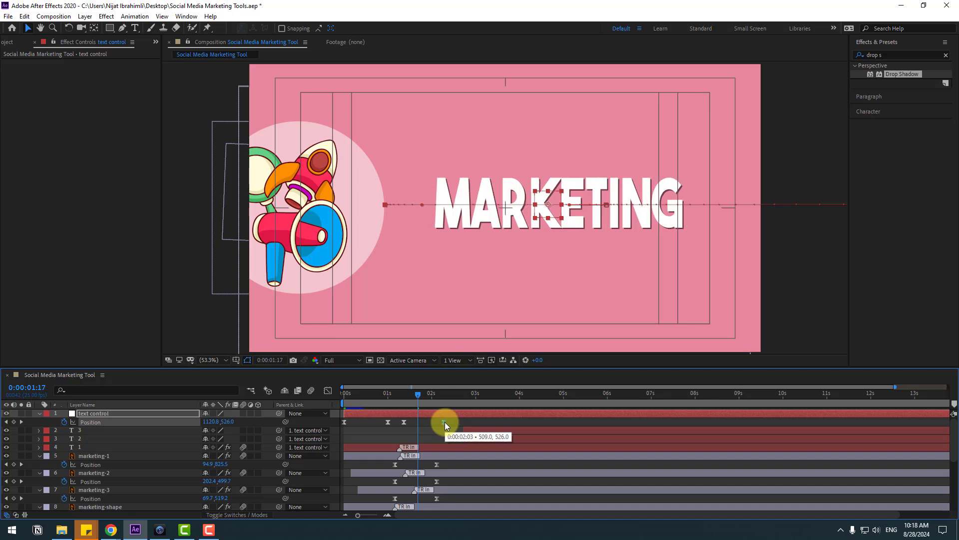
key("space")
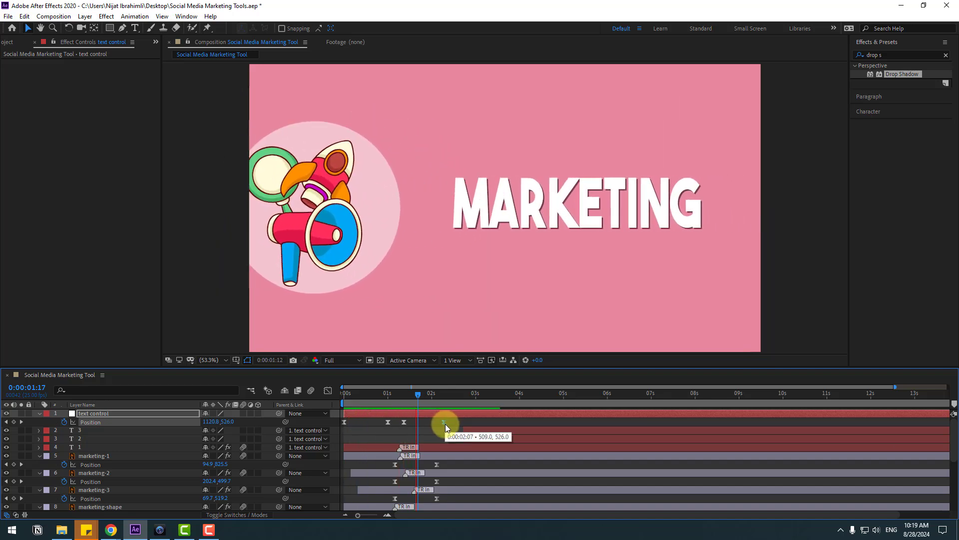
left_click_drag(398, 394, 401, 423)
key("space")
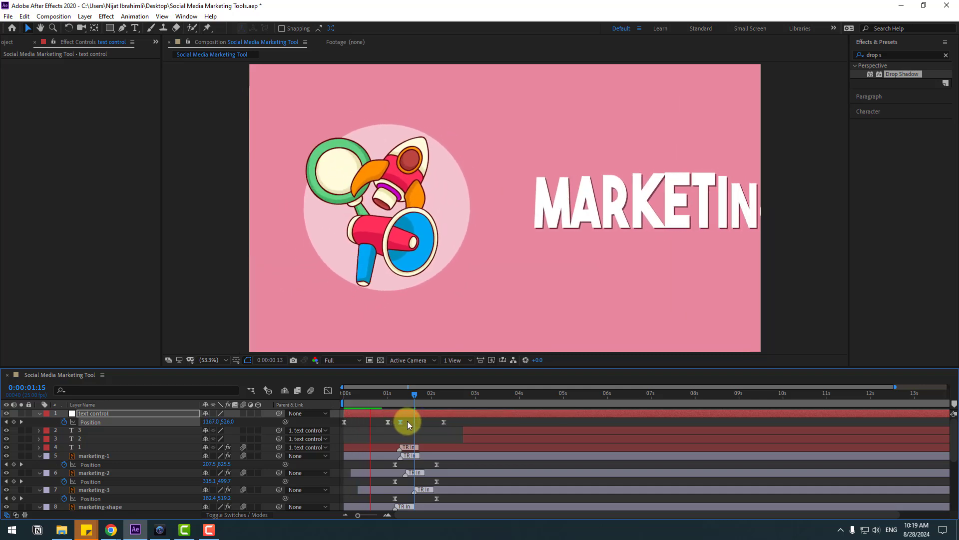
Step: Shift text layer 2 (PHOTOGRAPHY) earlier in the timeline so that it starts at 0:00:01:18
left_click(418, 392)
mouse_move(421, 389)
left_mouse_down()
mouse_move(437, 390)
mouse_move(409, 390)
mouse_move(423, 392)
left_mouse_up()
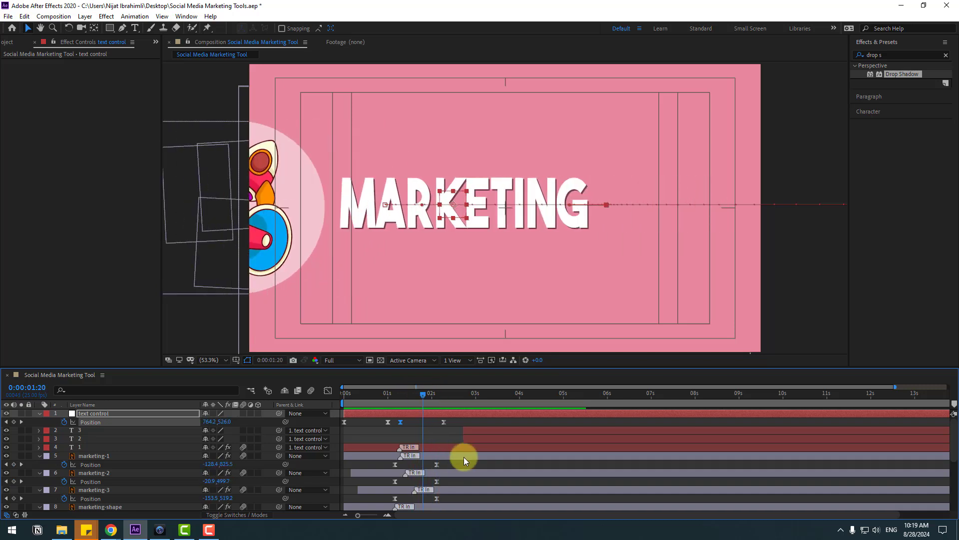
left_click(79, 439)
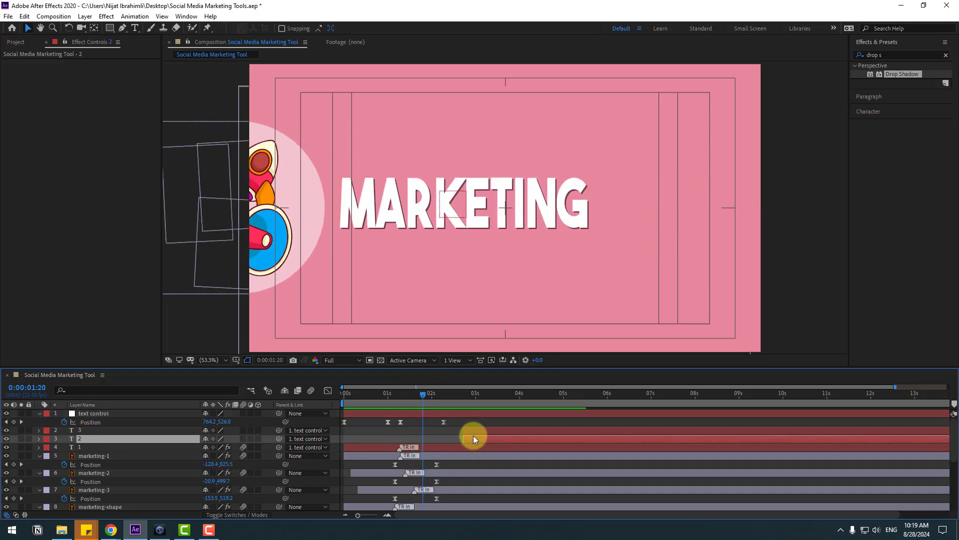
left_click_drag(441, 439, 437, 439)
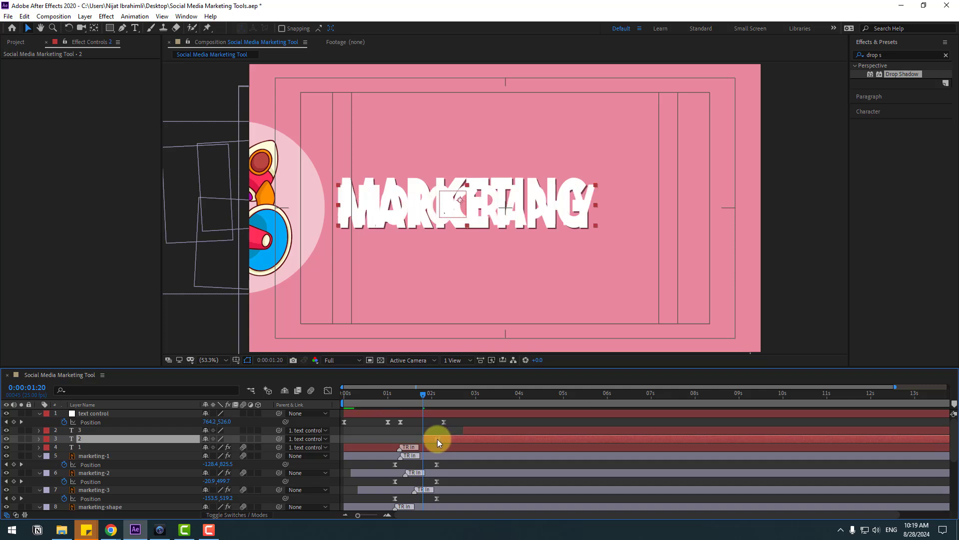
mouse_move(409, 390)
left_mouse_down()
mouse_move(424, 393)
mouse_move(415, 394)
left_mouse_up()
left_click_drag(431, 433, 423, 446)
left_click_drag(415, 389, 416, 397)
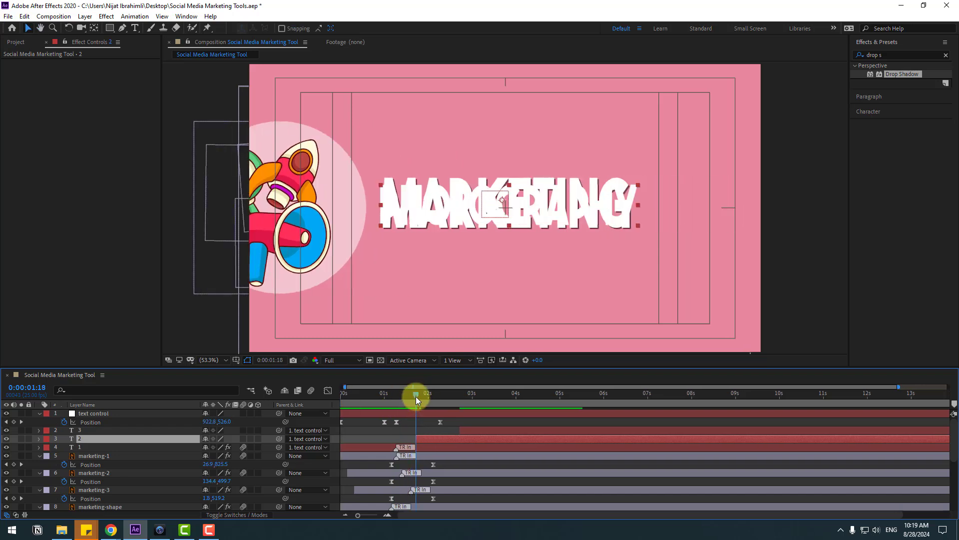
Step: Split text layer 1 (MARKETING) at 0:00:01:18 and delete the part after the cut
left_click(79, 448)
left_click(22, 16)
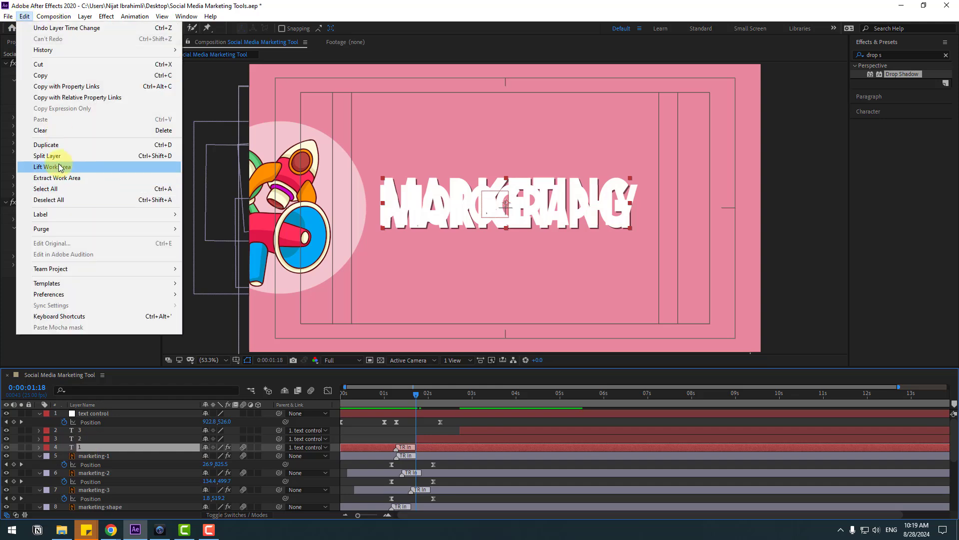
left_click(59, 156)
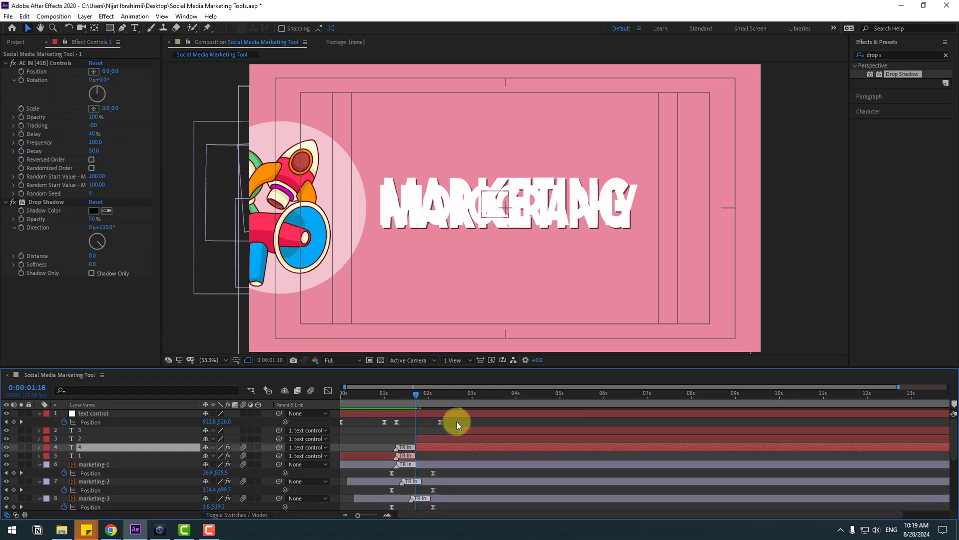
key("Delete")
Step: Turn on motion blur for text layers 2 and 3, and preview the switch from MARKETING to PHOTOGRAPHY
left_click_drag(381, 392, 425, 408)
key("space")
key("space")
key("space")
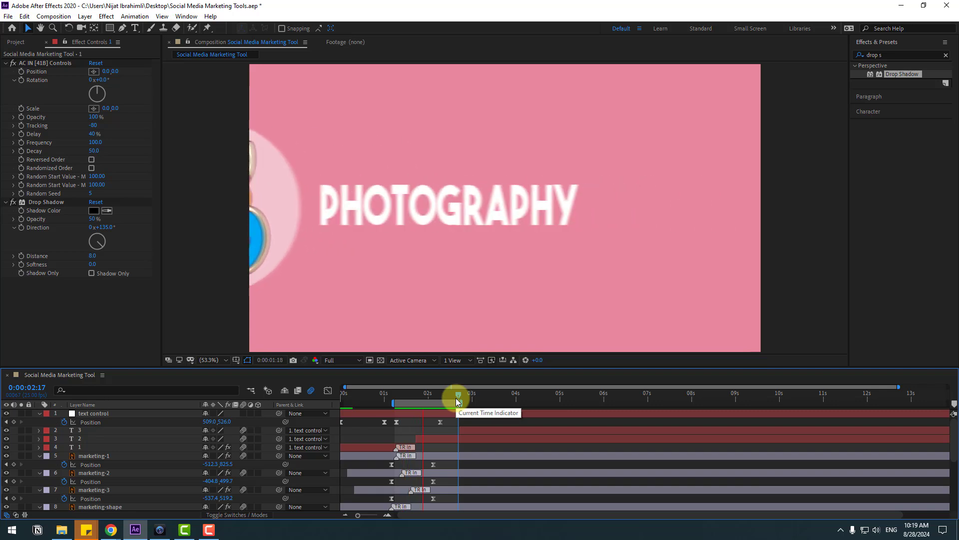
key("space")
Step: Set the work area from the composition start to about 7.6 seconds, and collapse the marketing icon layers' Position properties
left_click_drag(396, 400, 306, 398)
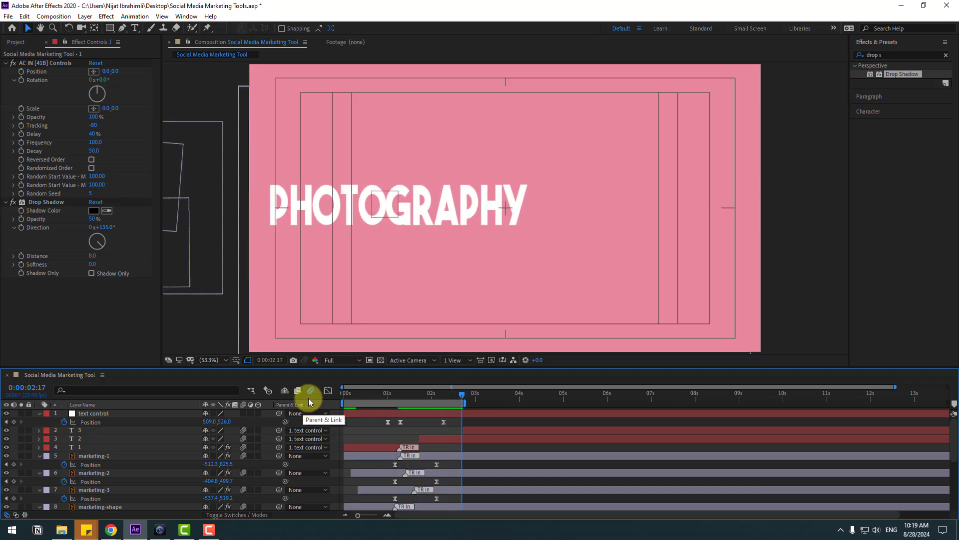
left_click_drag(466, 403, 620, 403)
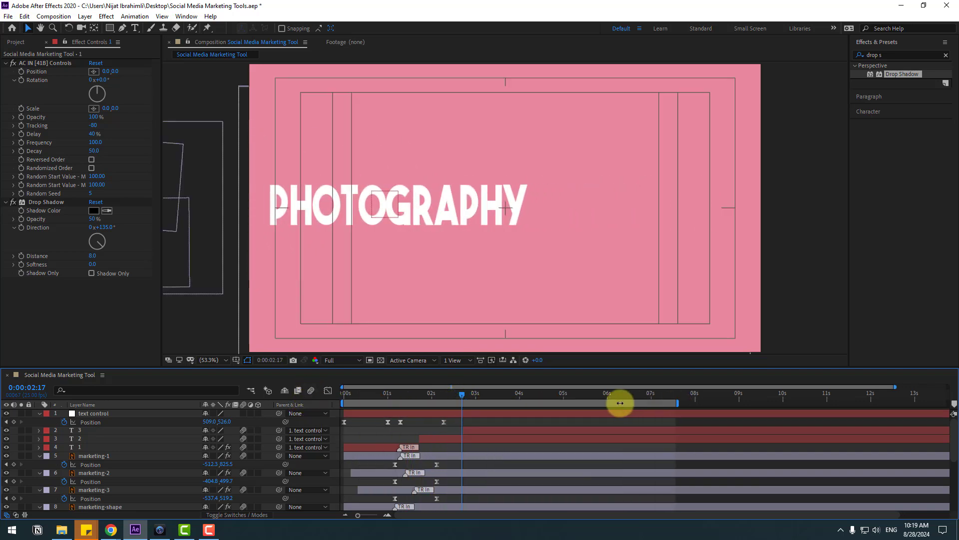
left_click_drag(405, 393, 442, 391)
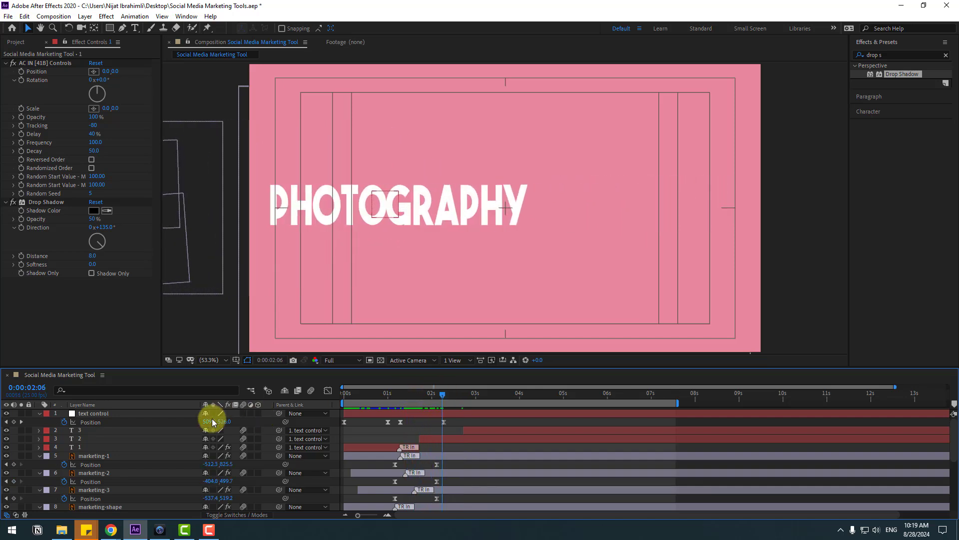
left_click(104, 451)
scroll(100, 464, "down", 1)
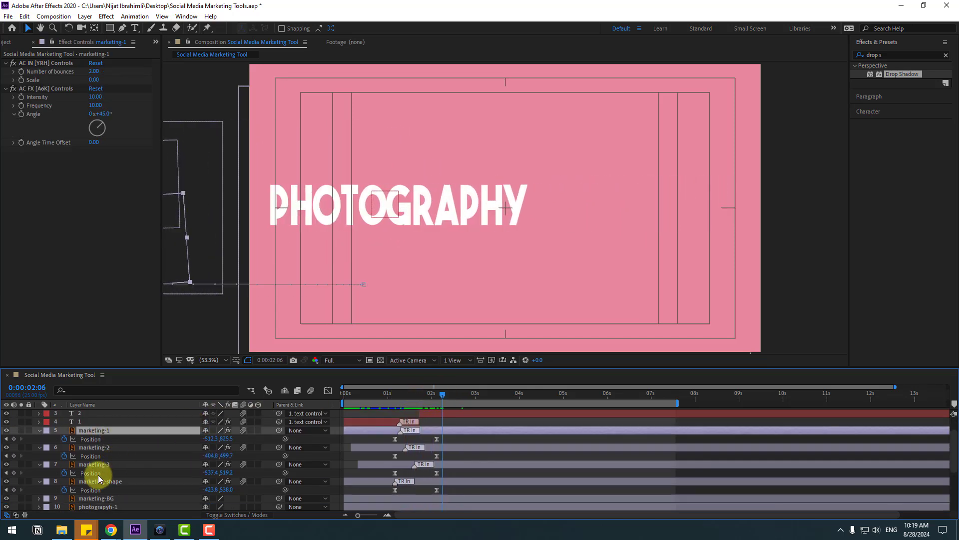
left_click(89, 477, "shift")
left_click(39, 430)
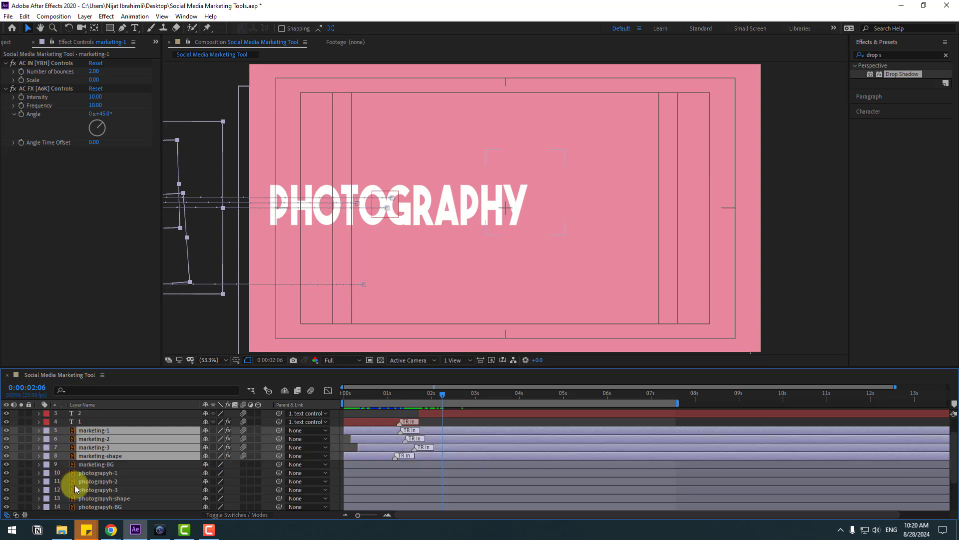
Step: Fade out the marketing-BG layer with an Opacity keyframe at about 1.2 seconds and one of 0% at 0:00:01:21
left_click(119, 469)
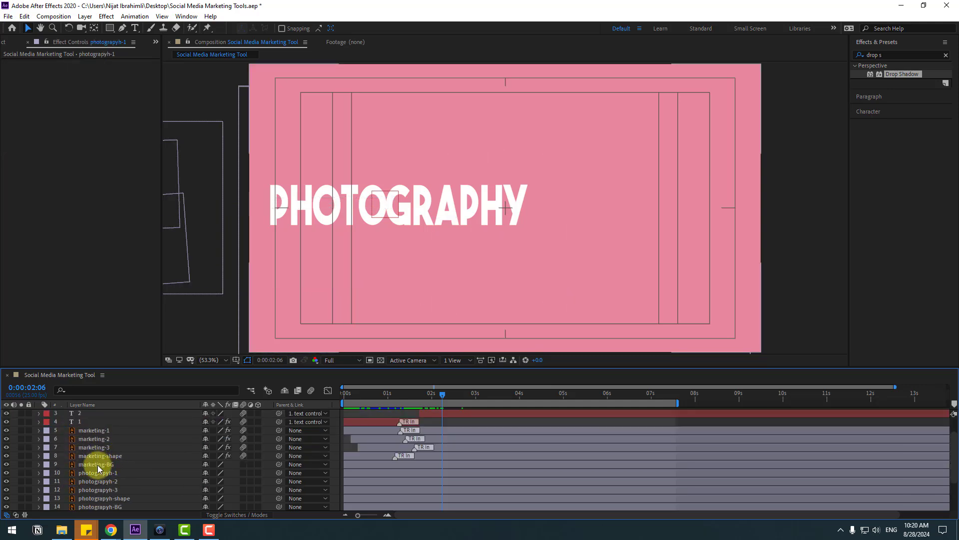
left_click(97, 464)
left_click_drag(379, 394, 425, 395)
key("t")
left_click(65, 474)
left_click_drag(211, 475, 97, 474)
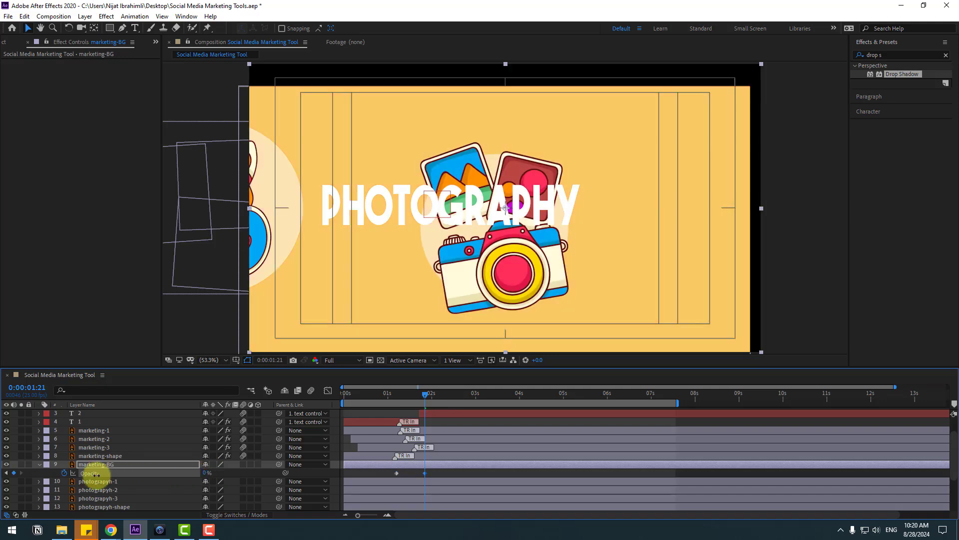
Step: Apply Easy Ease to both marketing-BG Opacity keyframes and preview the background fade
mouse_move(394, 393)
left_mouse_down()
mouse_move(426, 397)
mouse_move(400, 397)
left_mouse_up()
left_click_drag(436, 472, 396, 474)
right_click(396, 473)
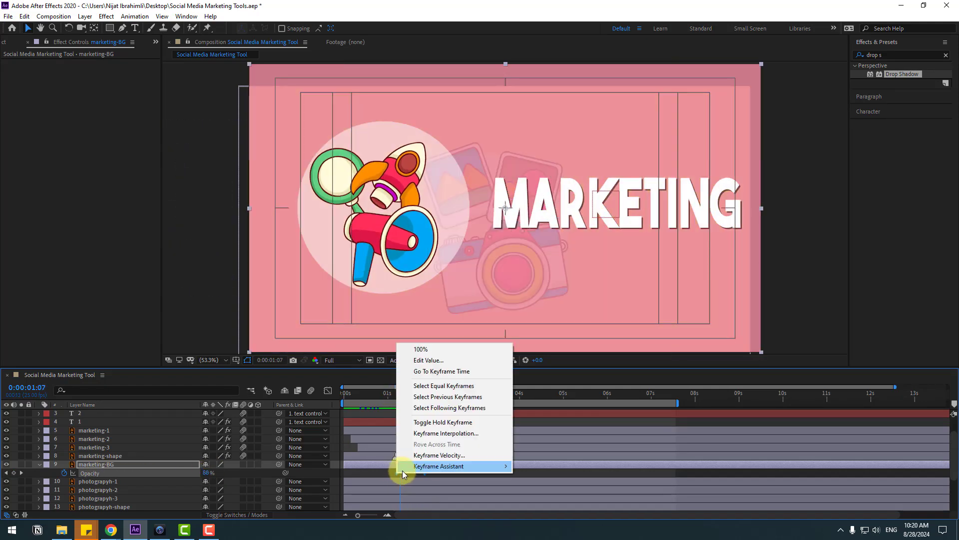
mouse_move(403, 470)
left_click(556, 402)
key("space")
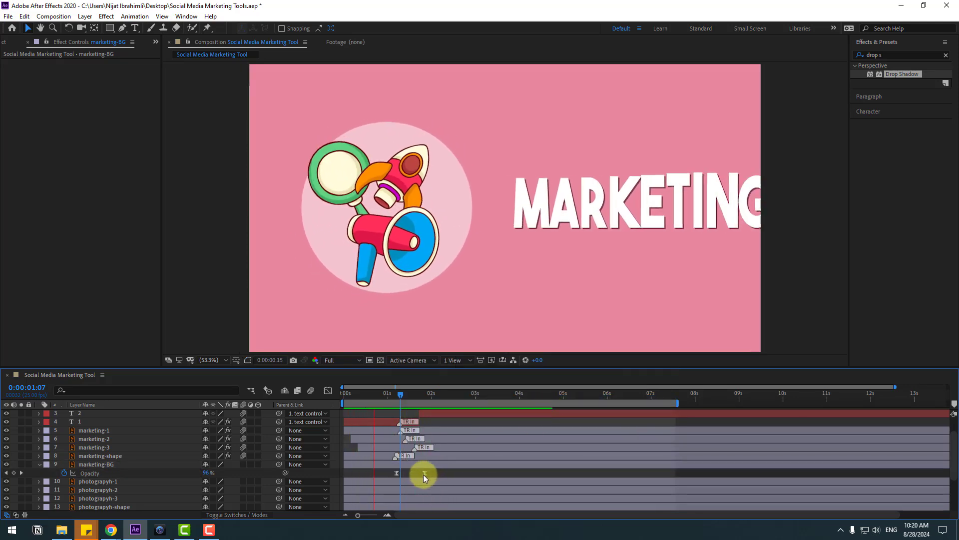
Step: Lengthen the marketing-BG fade, shift its Opacity keyframes to about 1.6 and 2.35 seconds, and preview it
left_click(397, 473)
left_click_drag(424, 473, 440, 473)
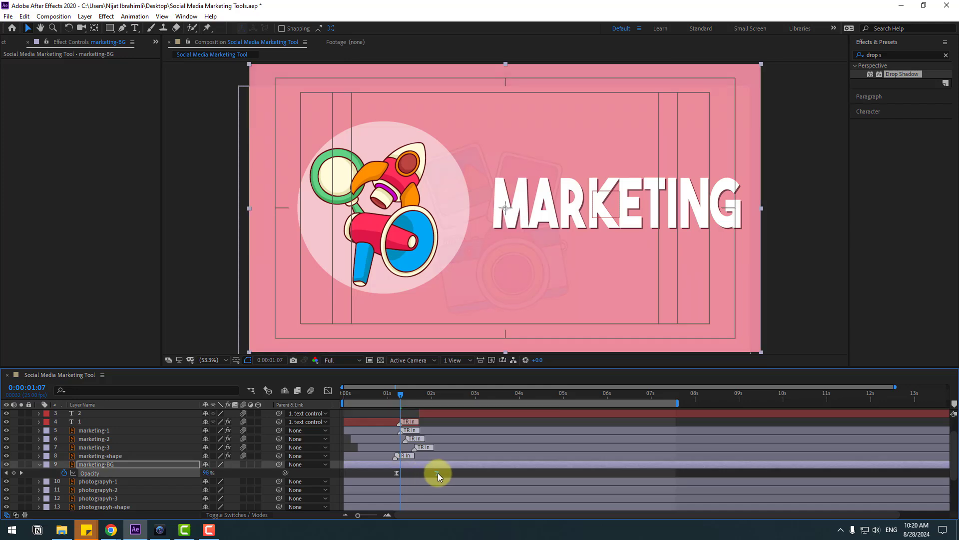
left_click(397, 395)
left_click_drag(400, 395, 434, 395)
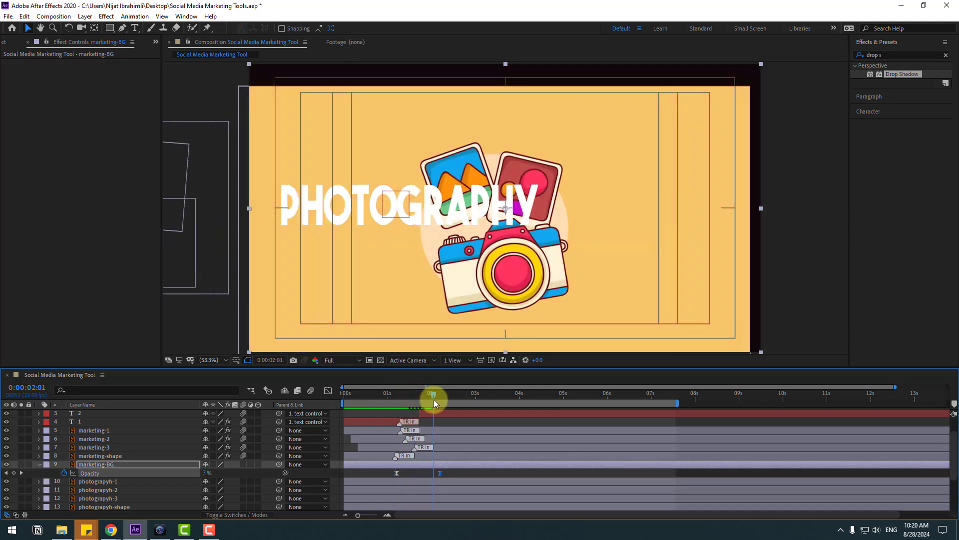
left_click_drag(403, 475, 417, 472)
key("space")
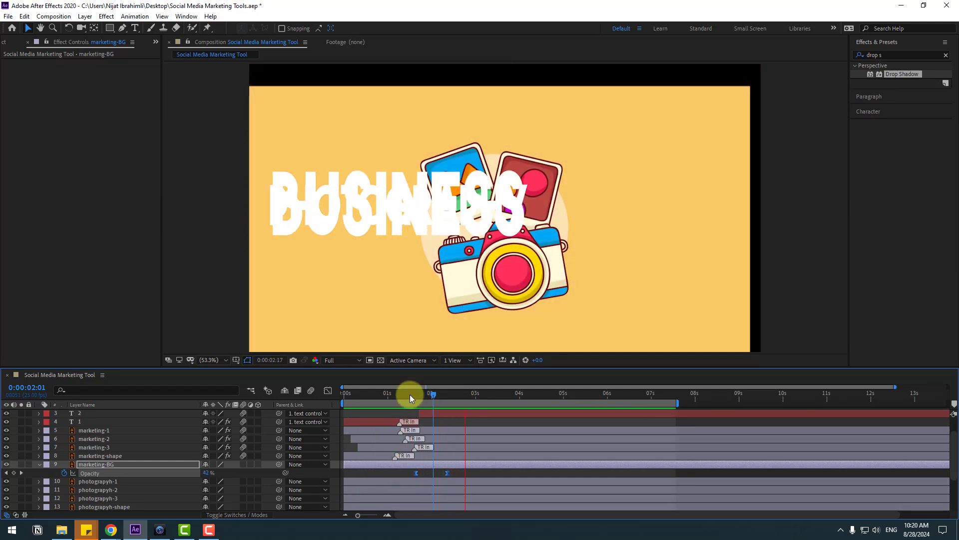
Step: Move text layer 3 (BUSINESS) along the timeline so that it starts at about 5.7 seconds
left_click_drag(409, 394, 425, 396)
scroll(424, 449, "up", 2)
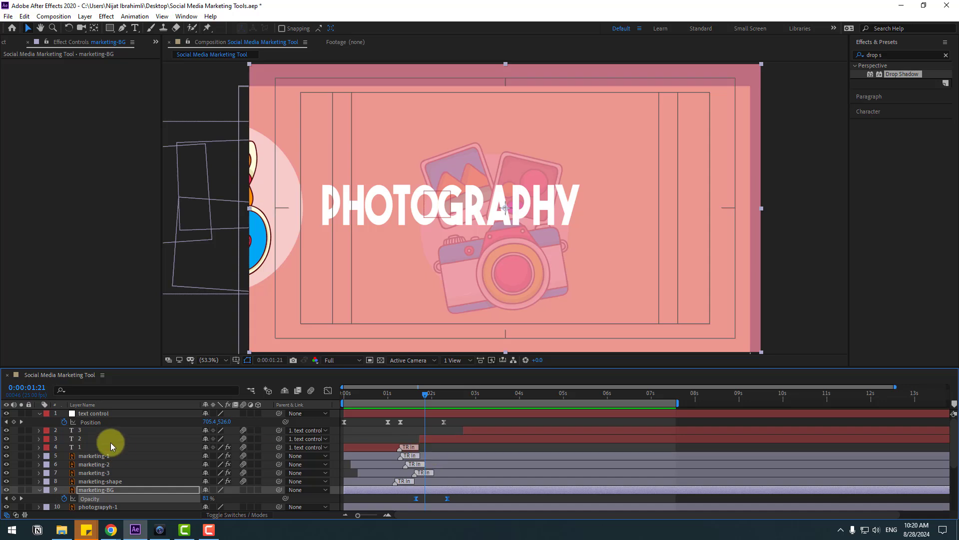
left_click(100, 430)
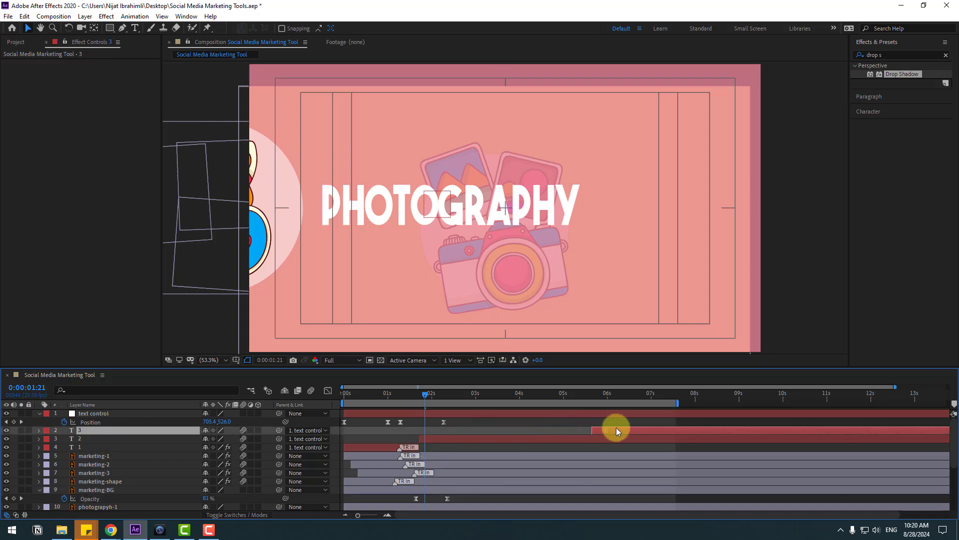
Step: At 0:00:02:10, move photograpyh-1, photograpyh-2, photograpyh-3 and photograpyh-shape together to the right of the PHOTOGRAPHY title
scroll(128, 448, "down", 3)
left_click(115, 455)
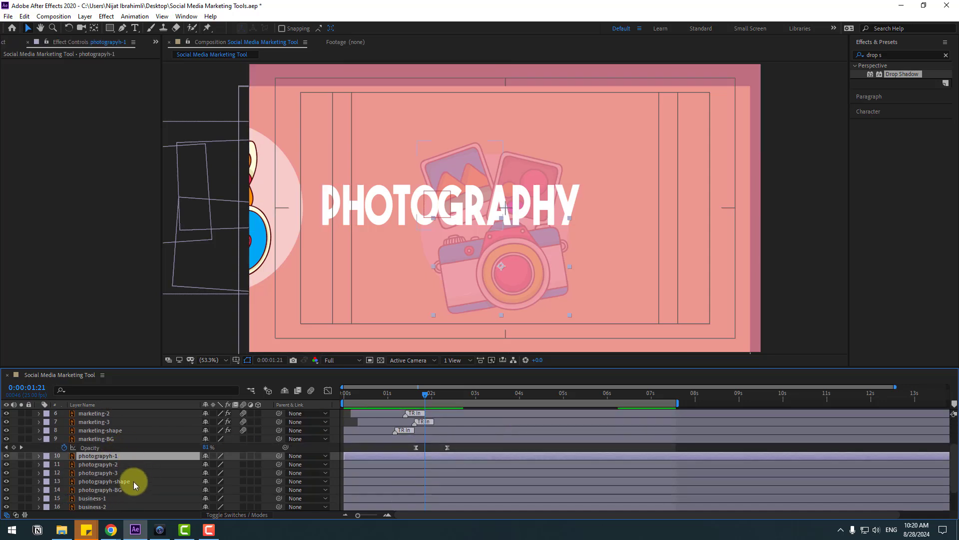
left_click(116, 473, "shift")
left_click_drag(436, 397, 451, 397)
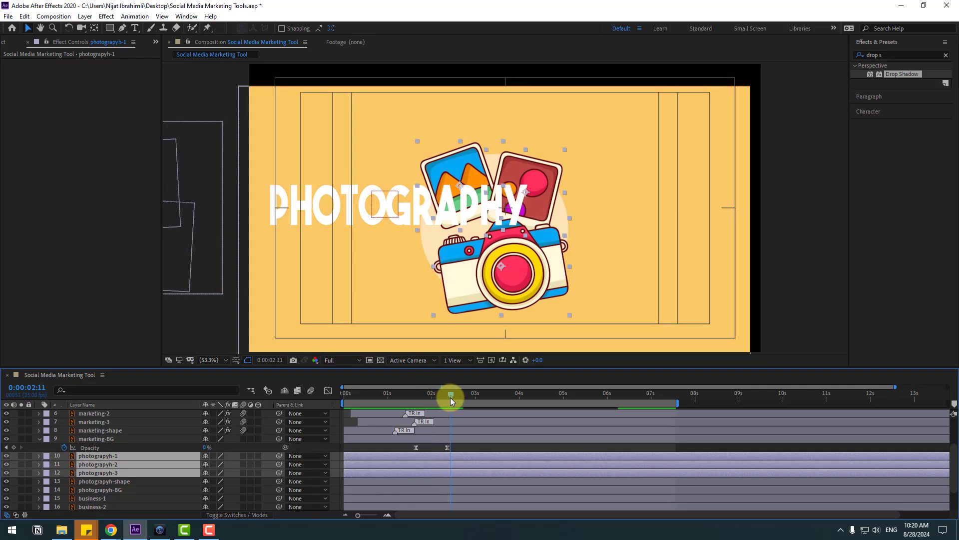
left_click(108, 483, "shift")
left_click_drag(507, 276, 638, 258)
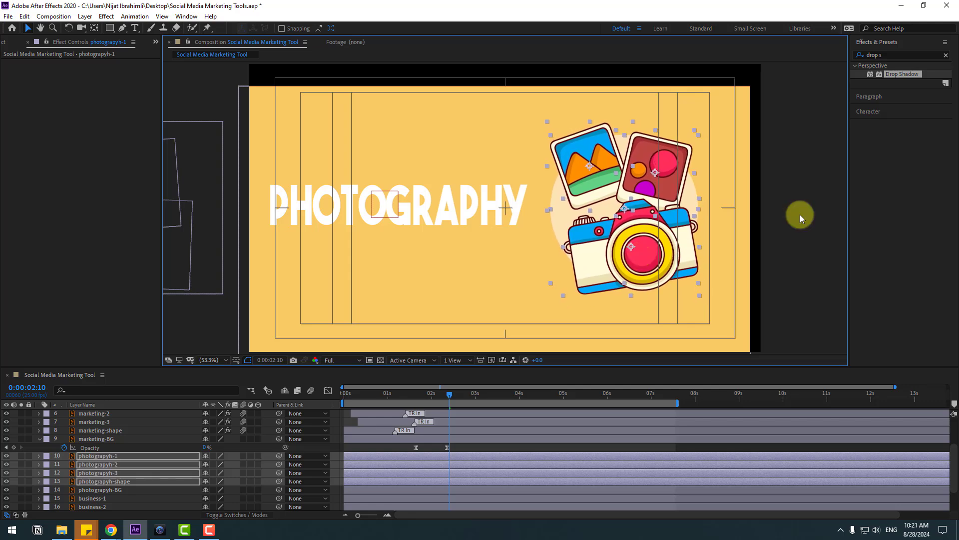
left_click(799, 214)
left_click(590, 258)
Step: Move photograpyh-1's anchor point to the centre of the camera lens, and check the anchor points of photograpyh-2 and photograpyh-3
left_click(85, 455)
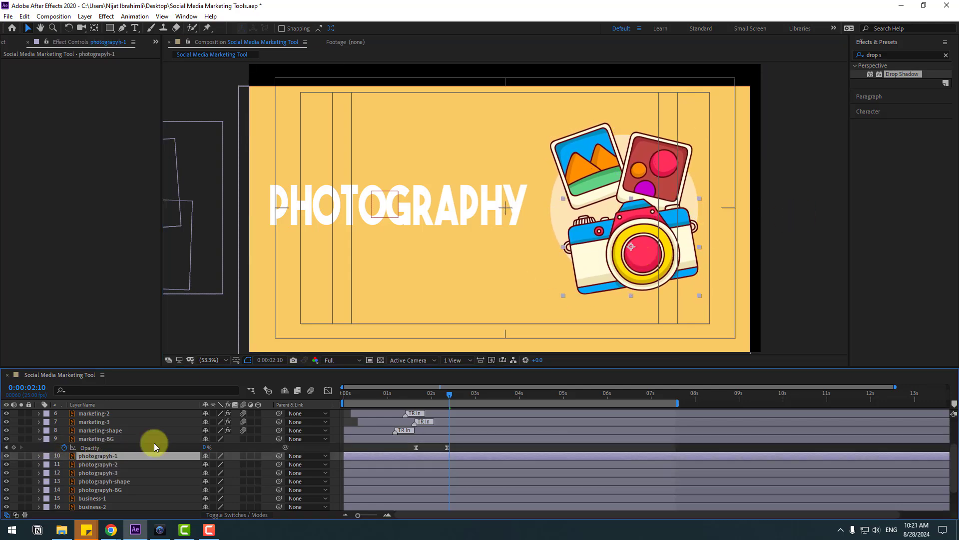
left_click(96, 29)
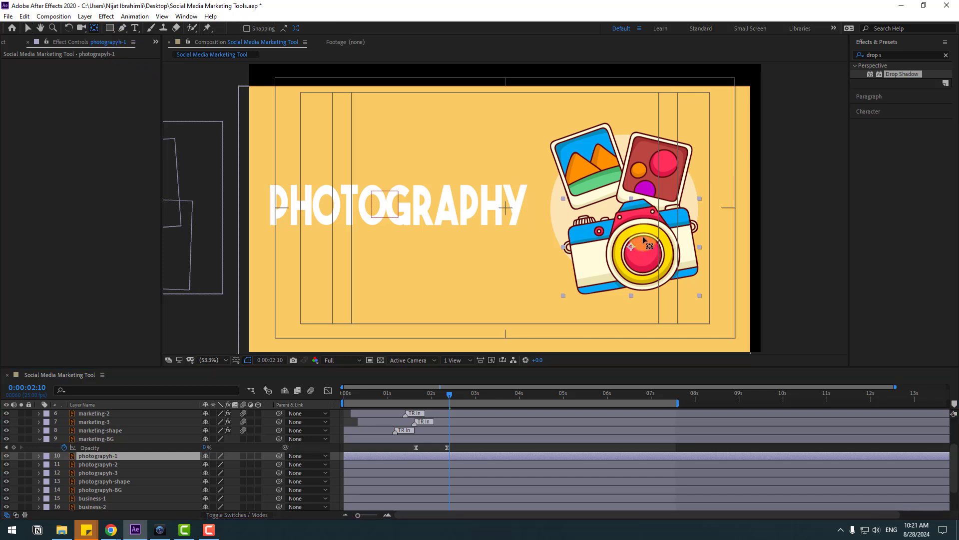
left_click_drag(628, 247, 635, 250)
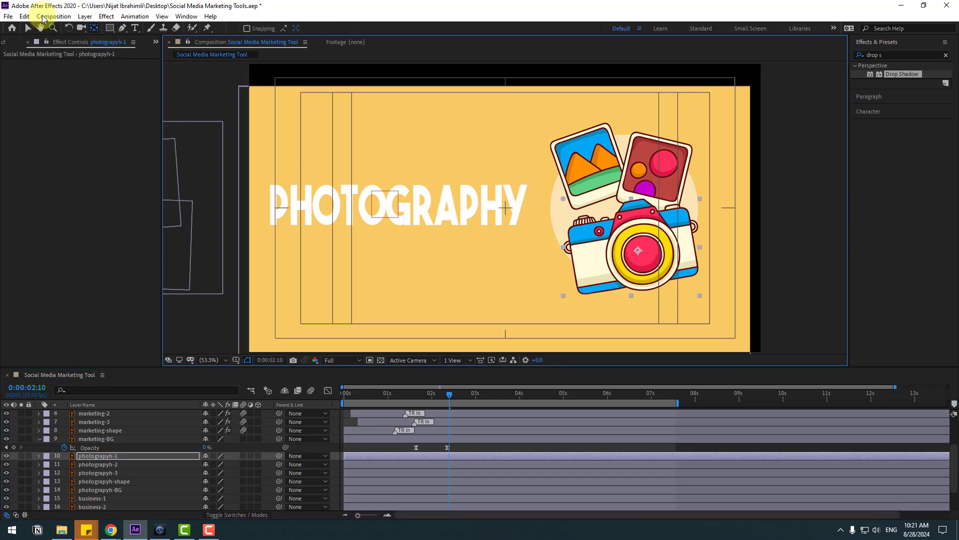
left_click(29, 28)
left_click(106, 464)
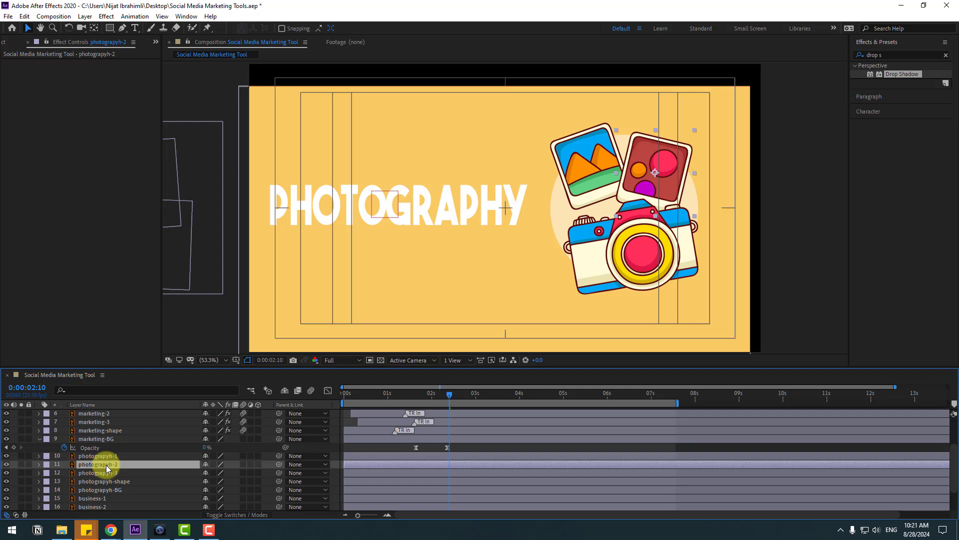
left_click(103, 474)
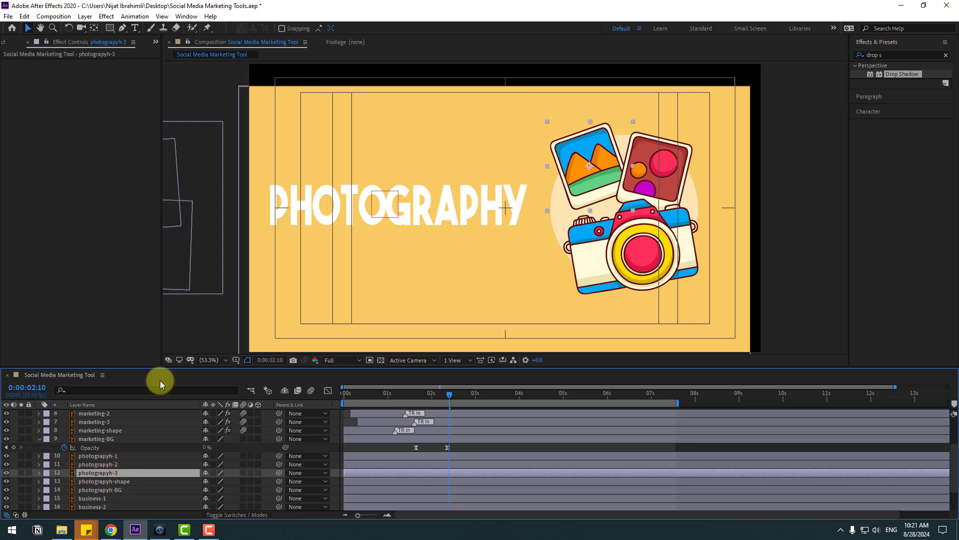
Step: Apply the Overshoot Scale From Anchor Point preset as an In animation to photograpyh-1, photograpyh-2, photograpyh-3 and photograpyh-shape
left_click(107, 457)
left_click(107, 465, "ctrl")
left_click(107, 473, "ctrl")
left_click(107, 481, "ctrl")
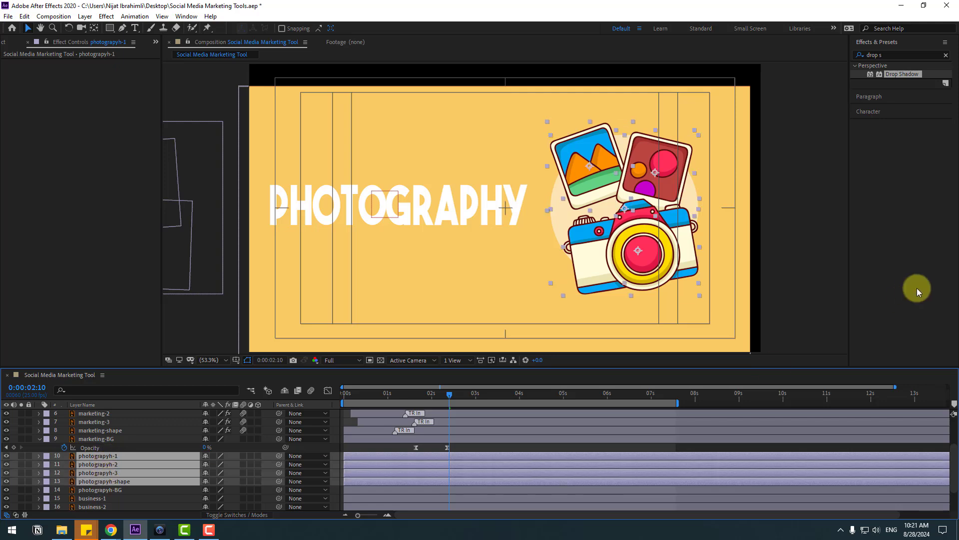
left_click_drag(958, 310, 465, 232)
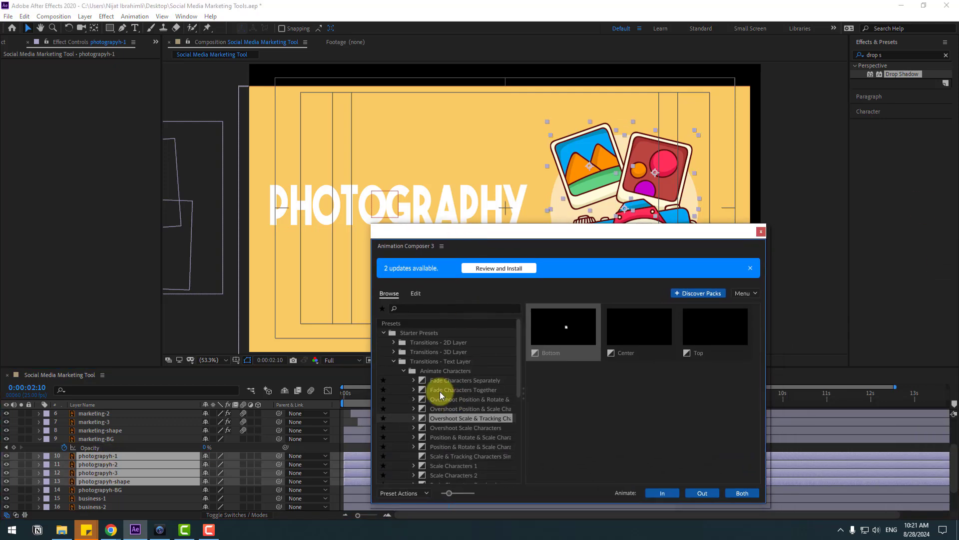
left_click(394, 343)
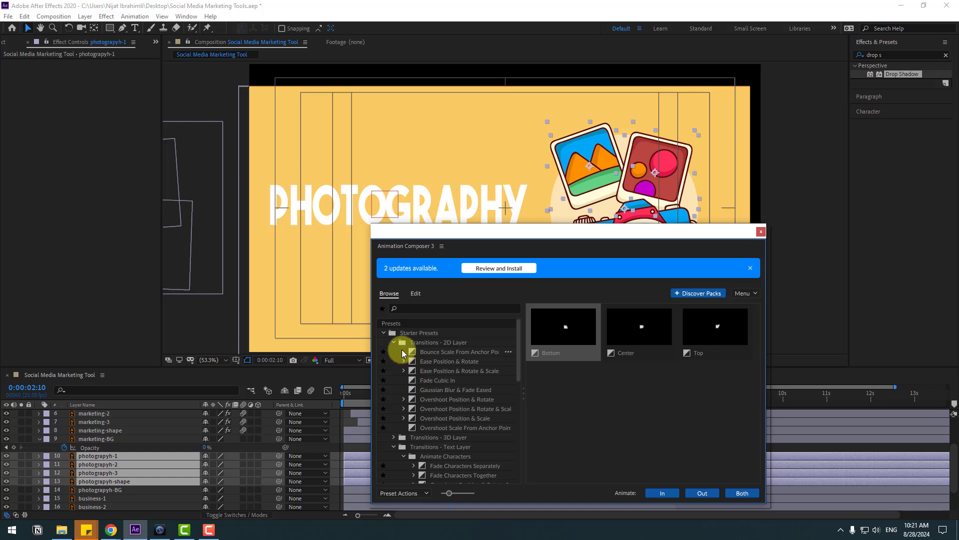
left_click(433, 428)
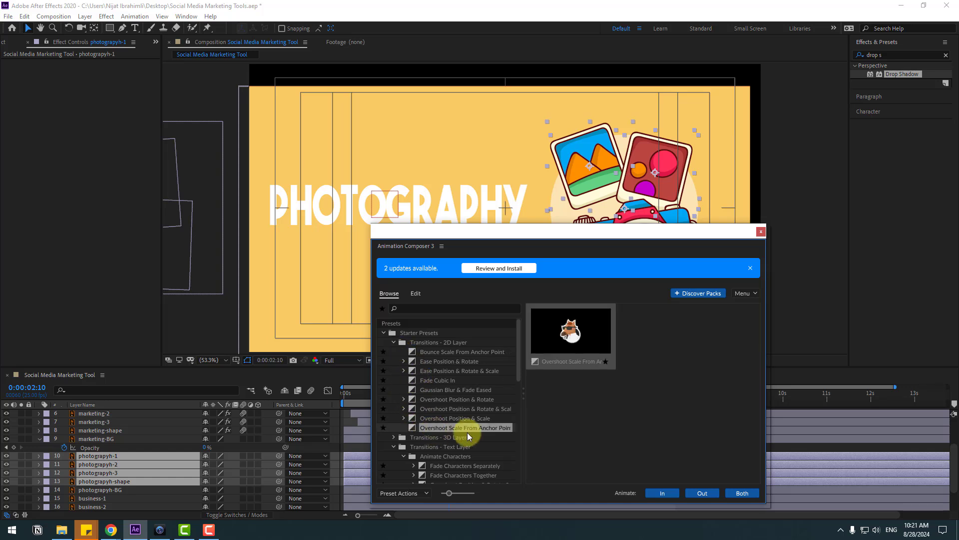
left_click(661, 494)
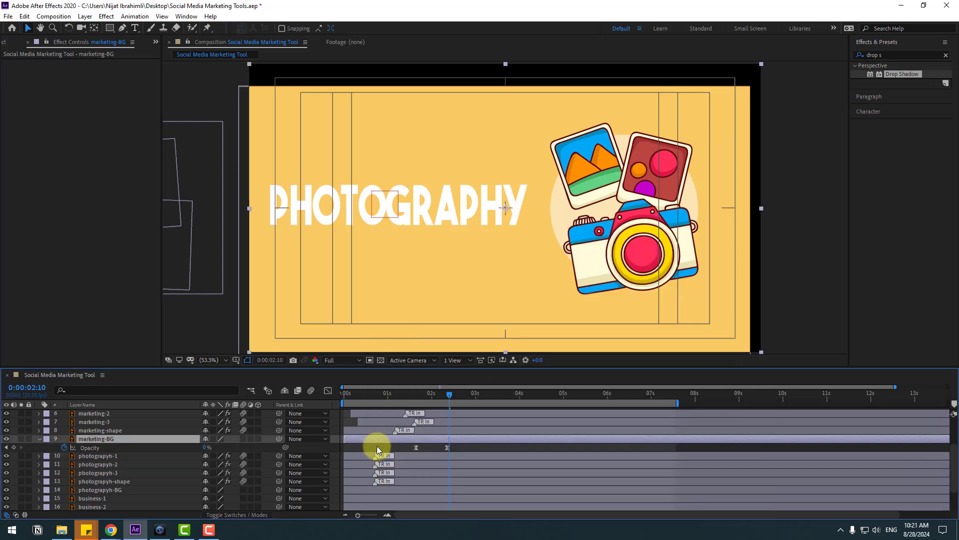
left_click(376, 446)
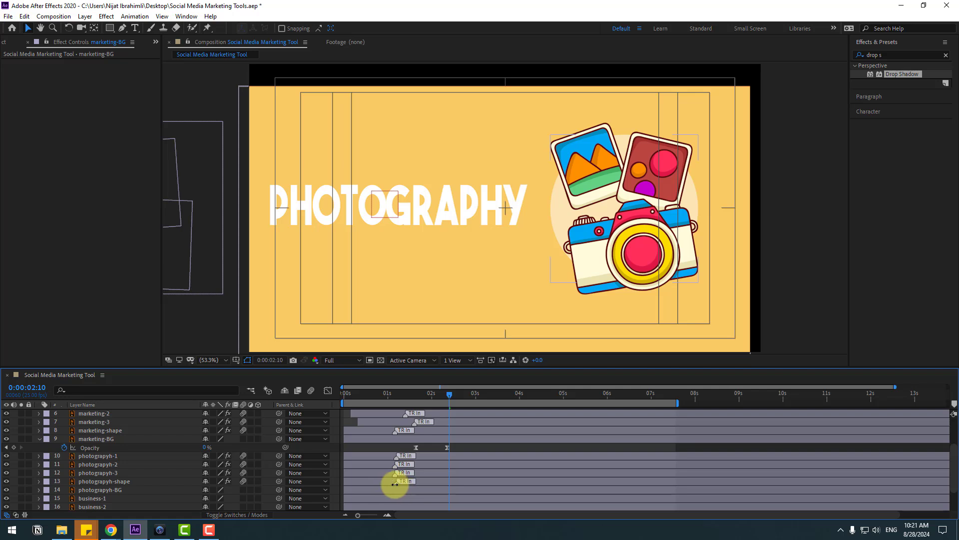
Step: Stagger photograpyh-1, photograpyh-2 and photograpyh-3 in the timeline so that they start at about 0.2, 0.35 and 0.45 seconds
left_click_drag(353, 467, 360, 472)
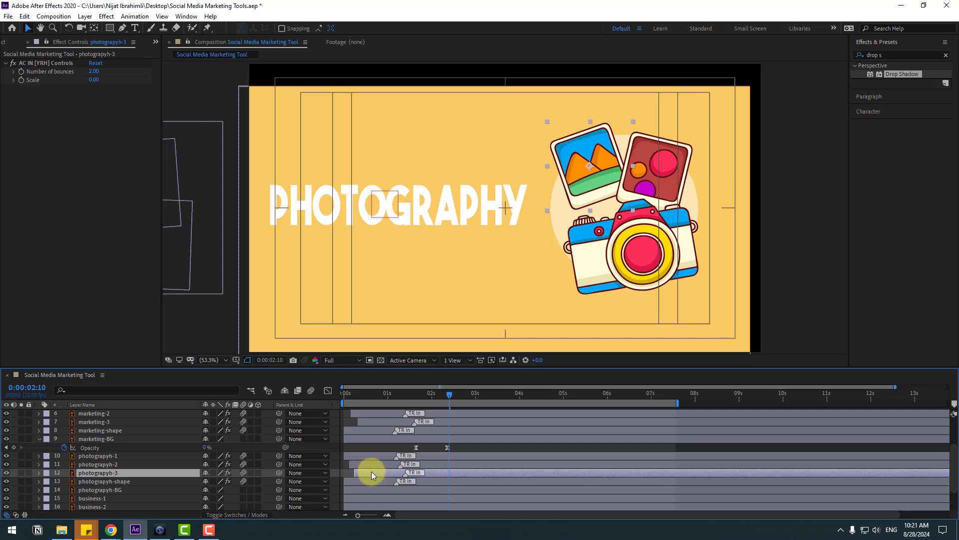
left_click(360, 456, "shift")
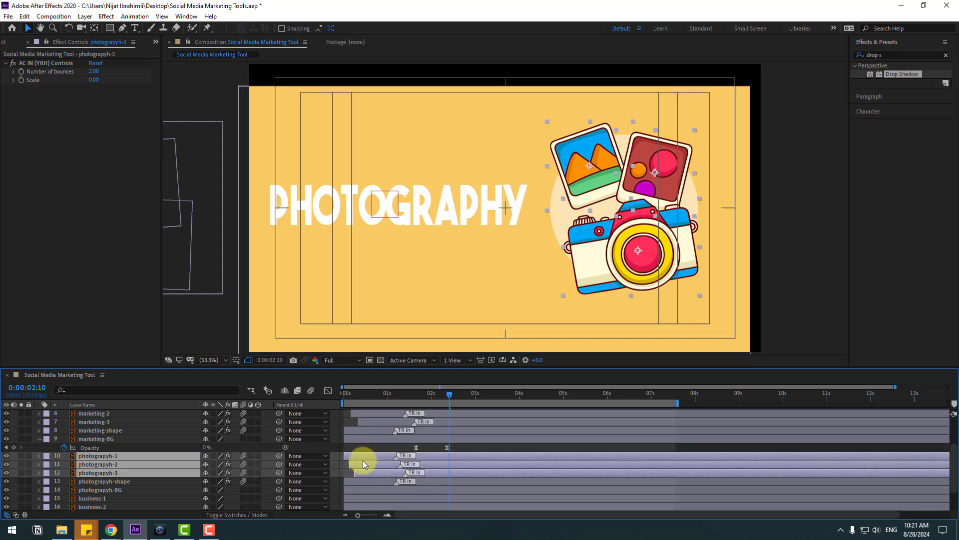
mouse_move(355, 455)
left_mouse_down()
mouse_move(365, 455)
mouse_move(349, 457)
left_mouse_up()
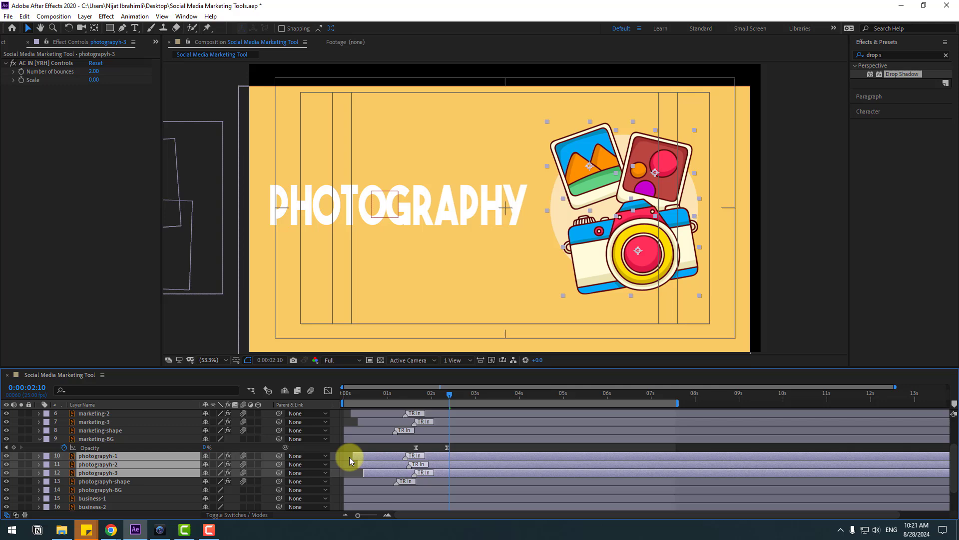
Step: Move the three photography icon layers and photograpyh-shape together along the timeline so that the shape starts at about 1.8 seconds
left_click(98, 483, "shift")
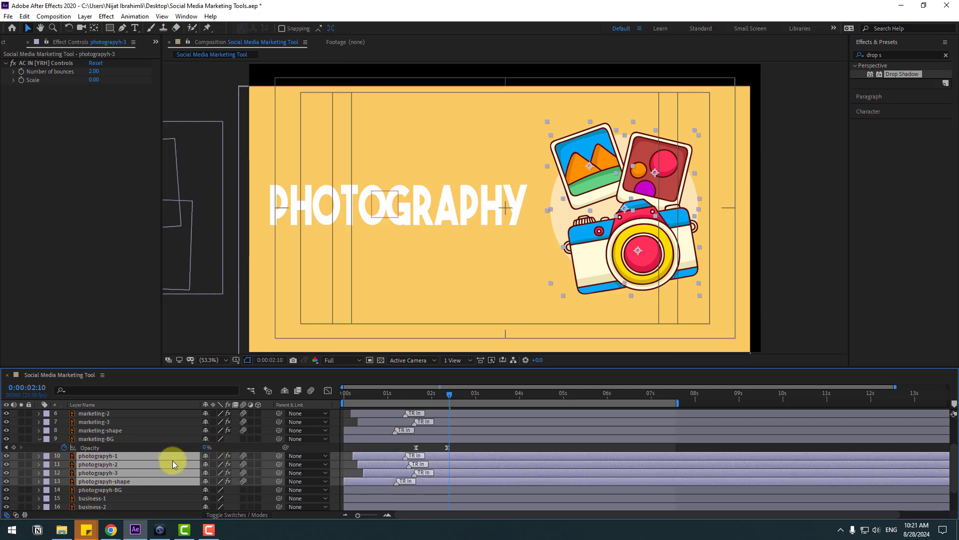
left_click_drag(369, 454, 464, 456)
left_click_drag(432, 396, 429, 394)
left_click_drag(465, 455, 448, 459)
left_click_drag(412, 395, 444, 400)
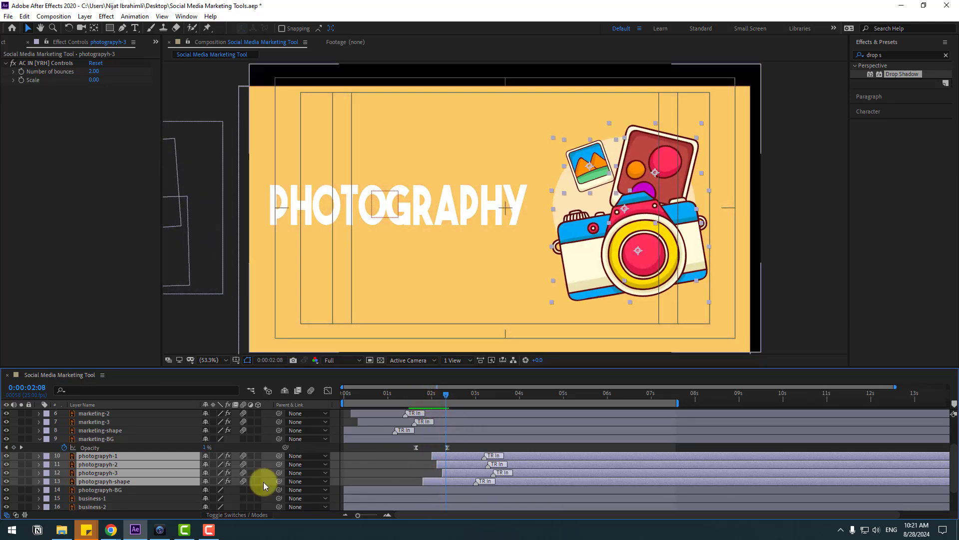
Step: Fit photograpyh-BG to the composition size, and preview the transition into the photography scene
left_click(109, 490)
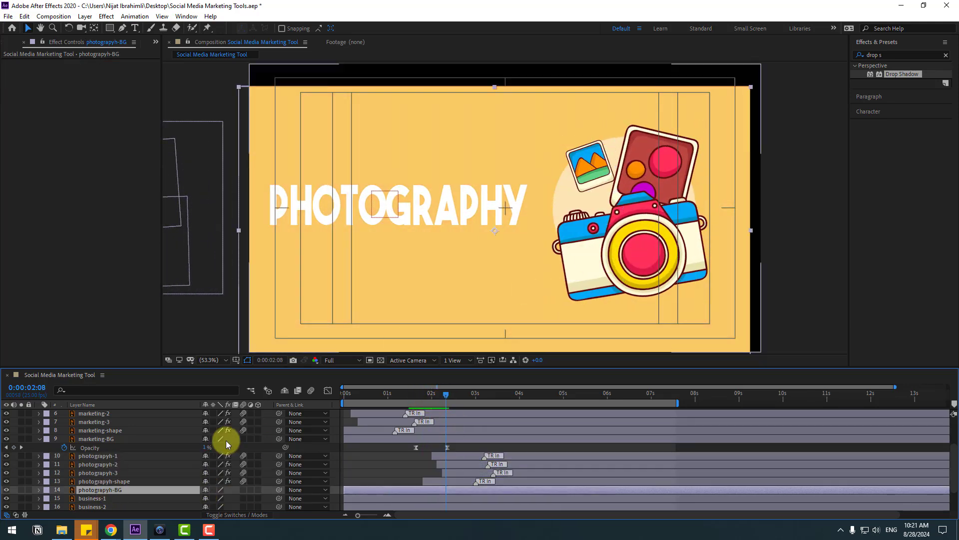
right_click(114, 489)
mouse_move(214, 250)
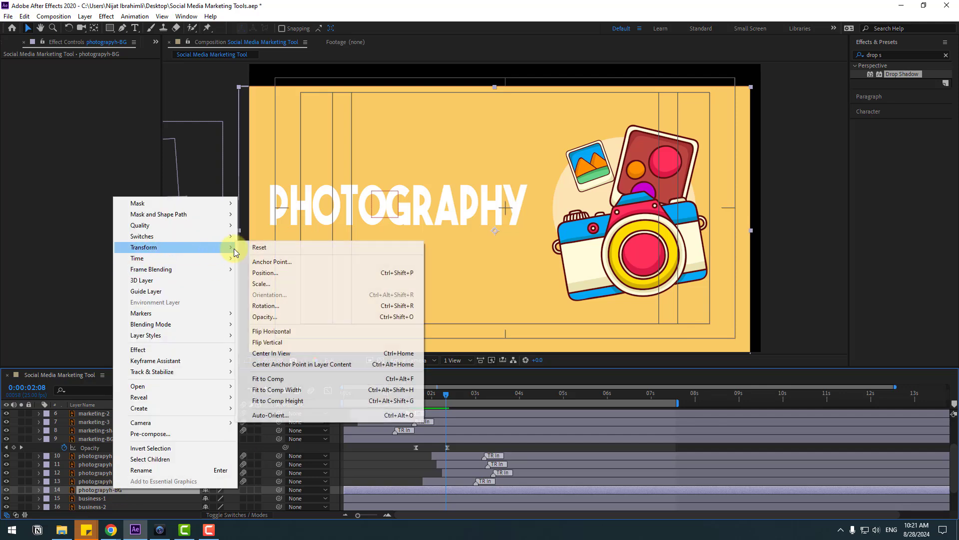
left_click(275, 378)
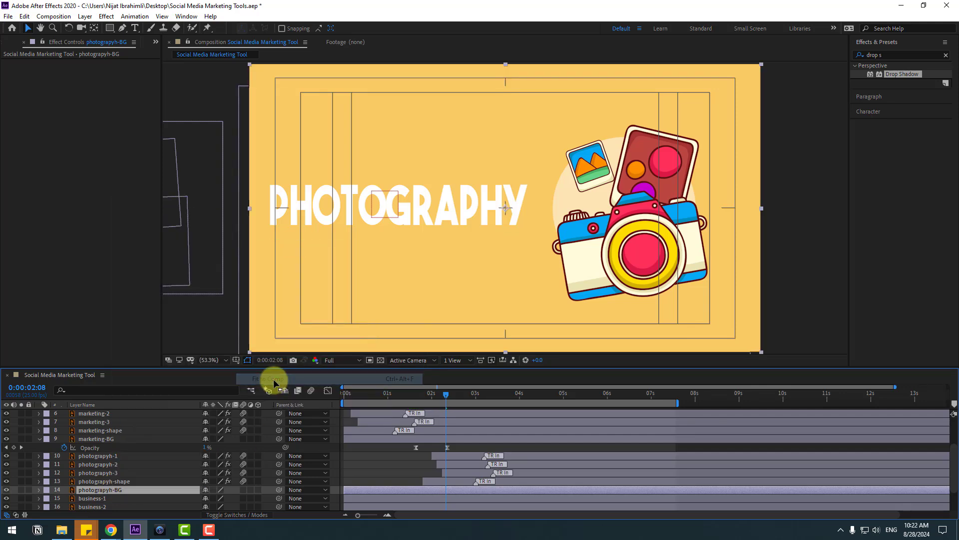
left_click(394, 433)
left_click_drag(412, 398, 553, 398)
key("space")
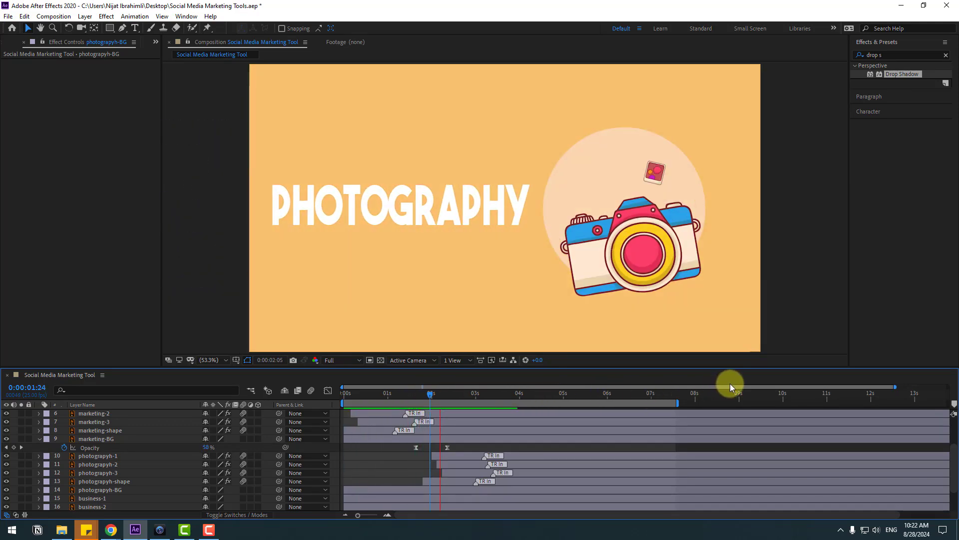
left_click(474, 397)
left_click(478, 397)
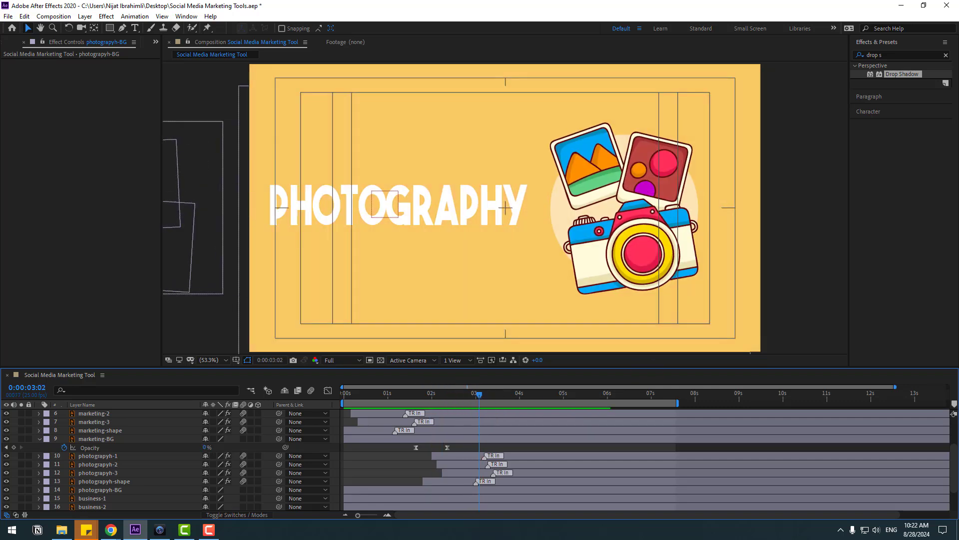
Step: Apply the Cosine Rotate preset from the 2D Layer Transformations effects to photograpyh-1, photograpyh-2 and photograpyh-3
left_click(111, 456)
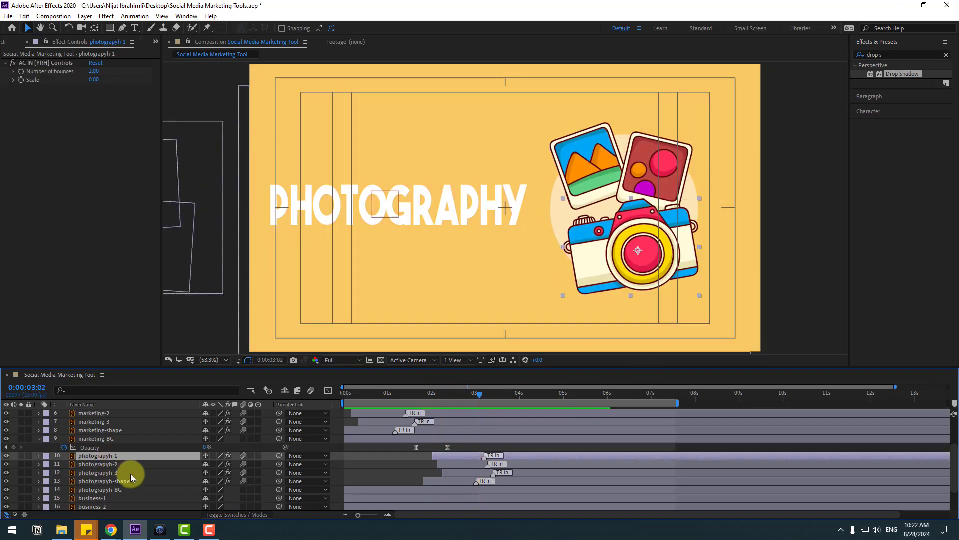
left_click(119, 464, "ctrl")
left_click(115, 473, "ctrl")
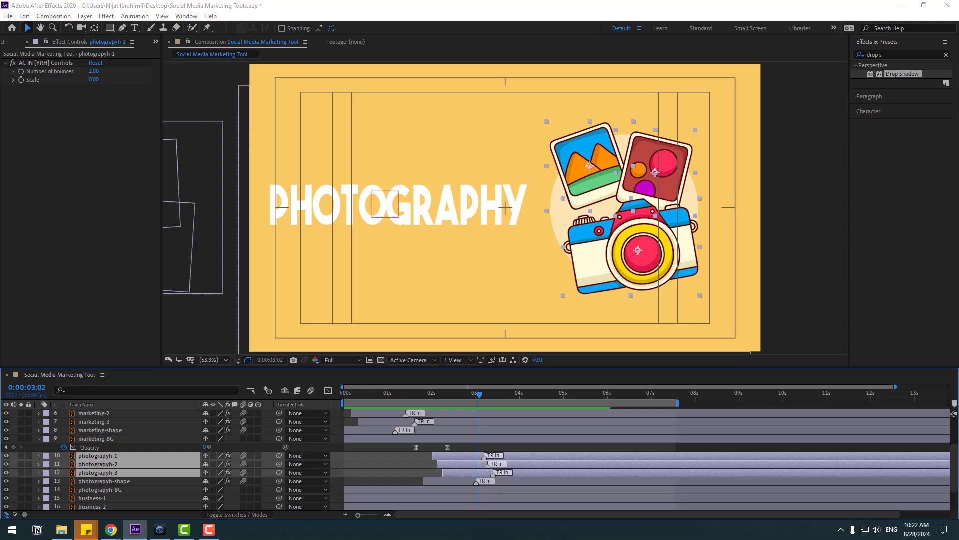
left_click_drag(370, 539, 254, 120)
left_click(179, 181)
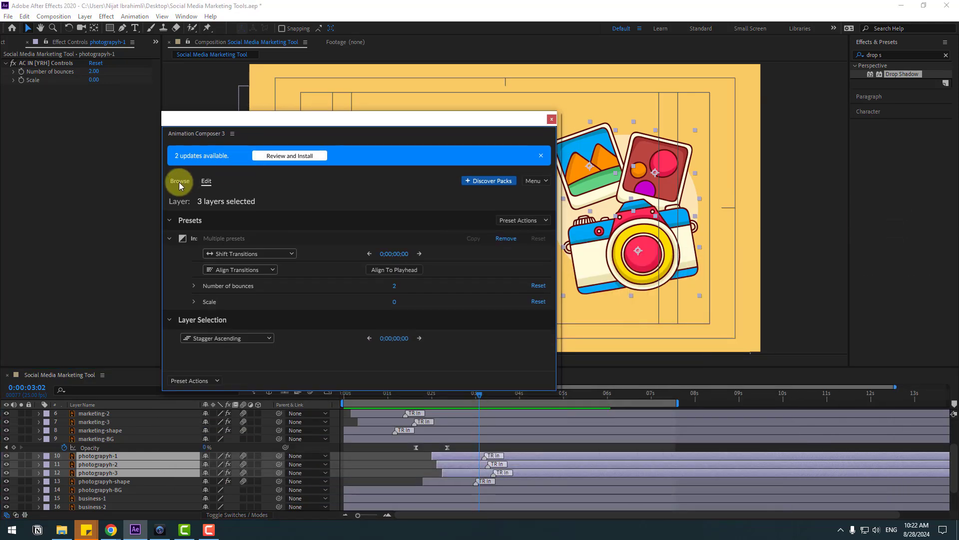
scroll(247, 266, "down", 5)
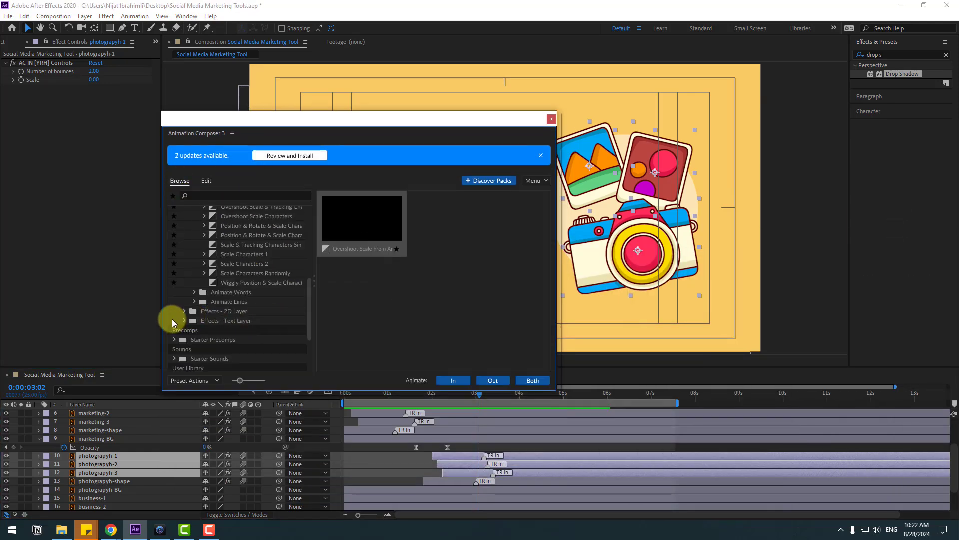
left_click(184, 312)
scroll(244, 325, "down", 3)
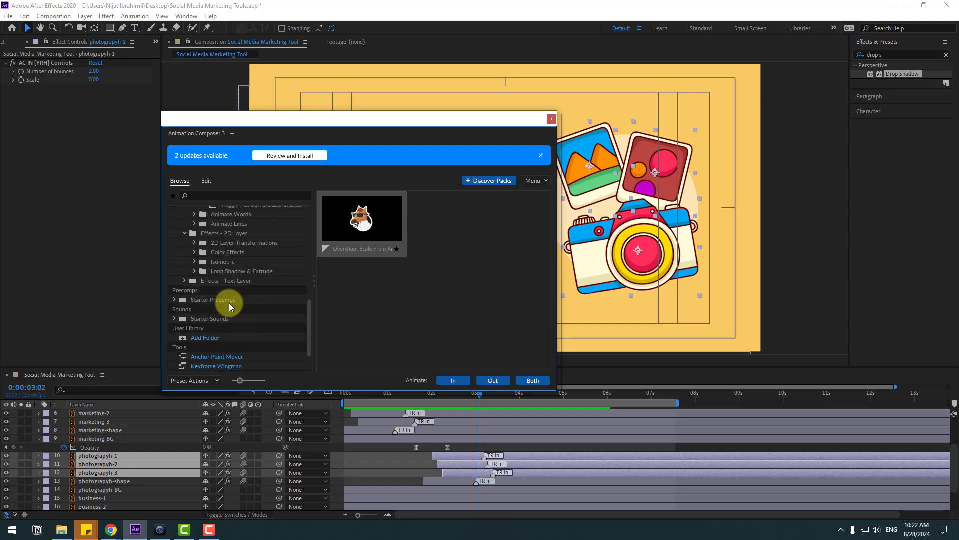
left_click(194, 242)
scroll(258, 308, "down", 2)
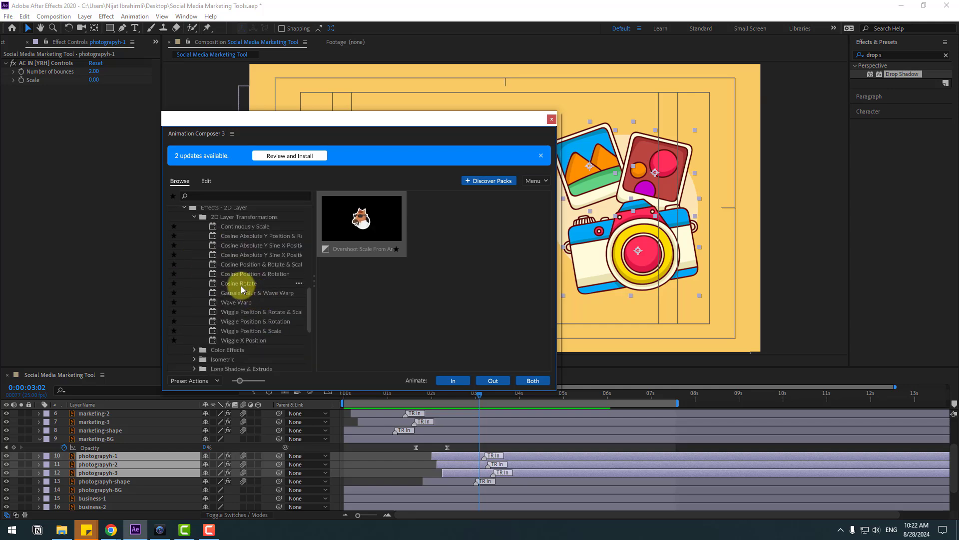
left_click(241, 285)
left_click(524, 381)
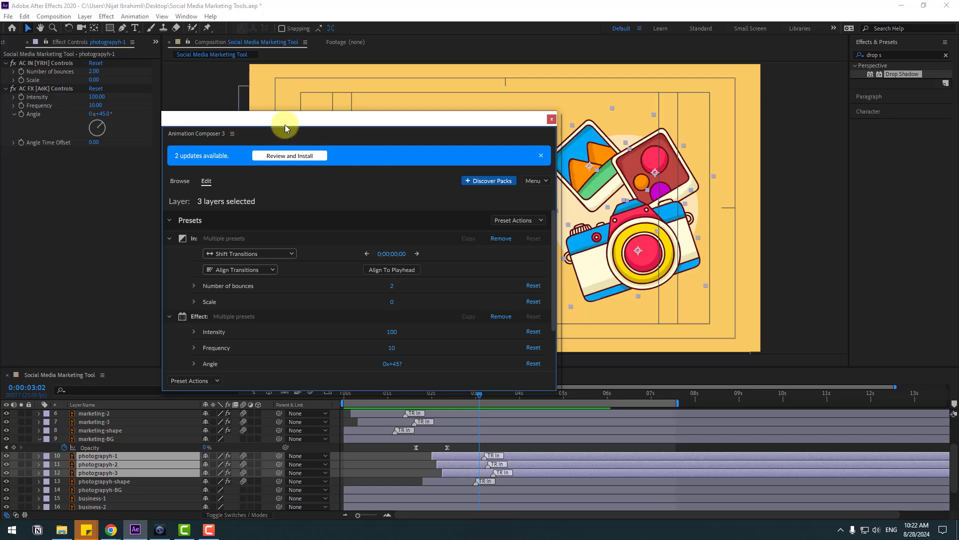
Step: Set the rotation effect's Intensity to 15 for the three photography icons, and preview the motion
left_click_drag(285, 128, 349, 134)
left_click(456, 337)
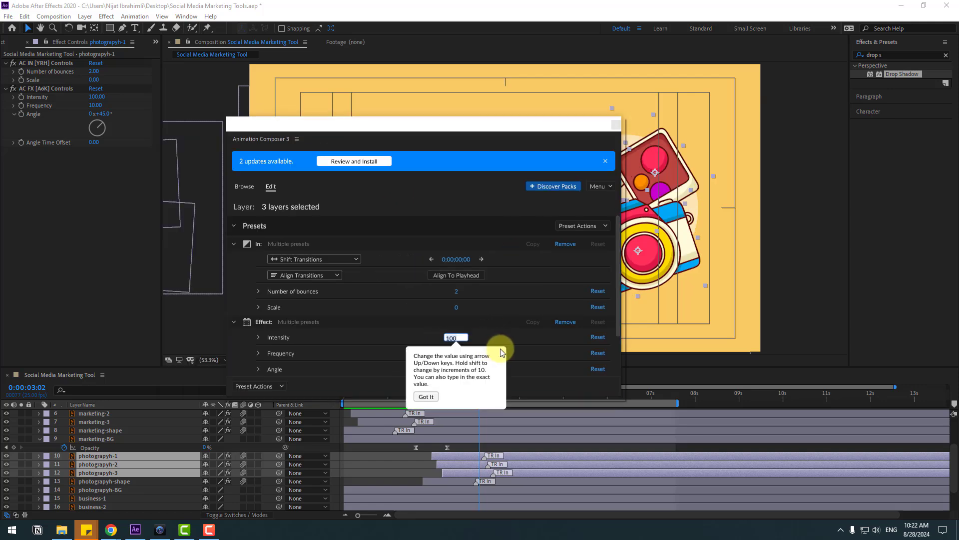
type("15")
key("Return")
left_click_drag(343, 124, 958, 240)
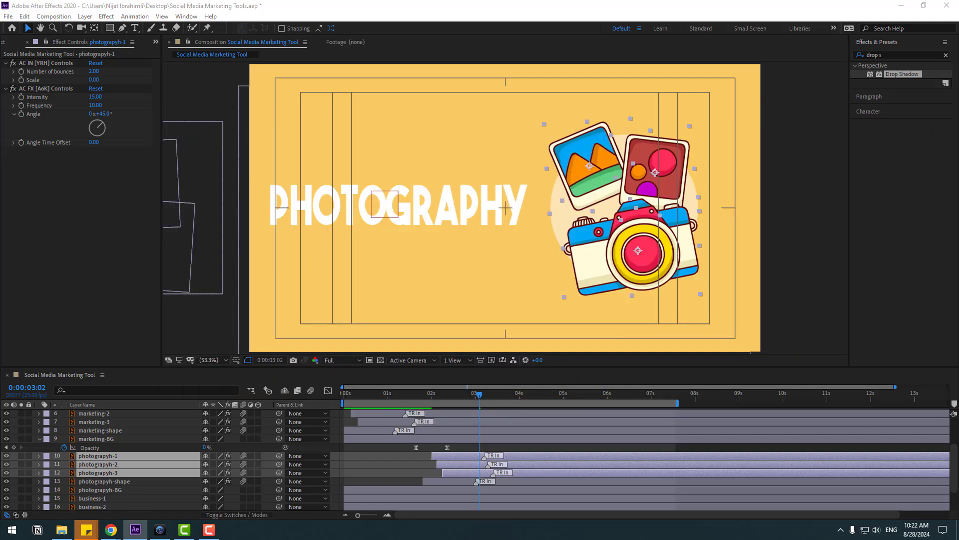
left_click(422, 396)
key("space")
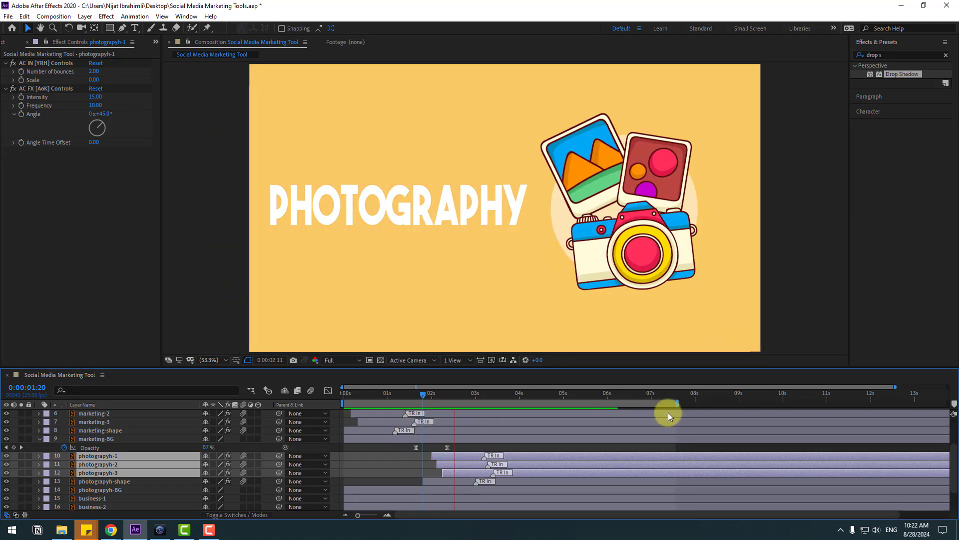
left_click_drag(445, 393, 494, 398)
Step: Add a text control Position keyframe at about 3 seconds, and set its X position to 1309 at 0:00:03:23
scroll(402, 472, "up", 3)
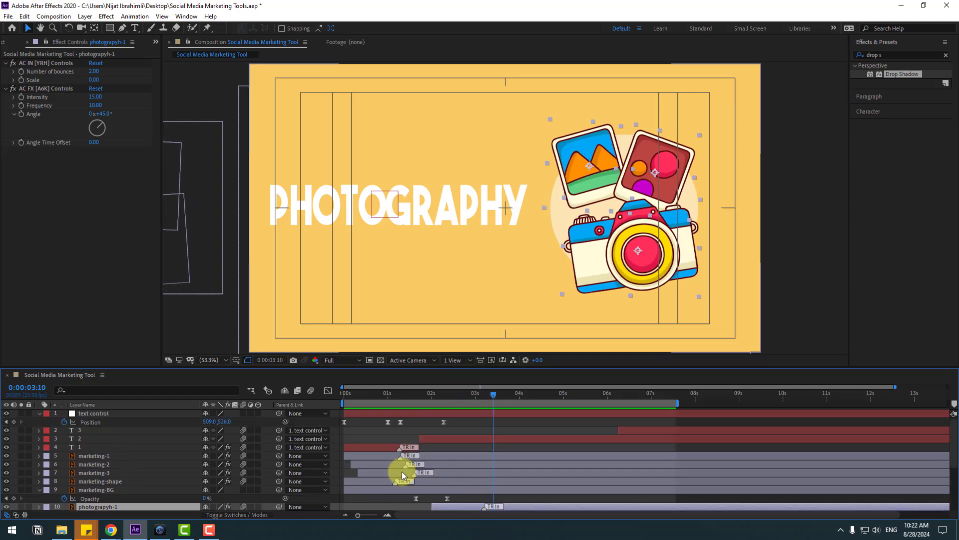
left_click(101, 418)
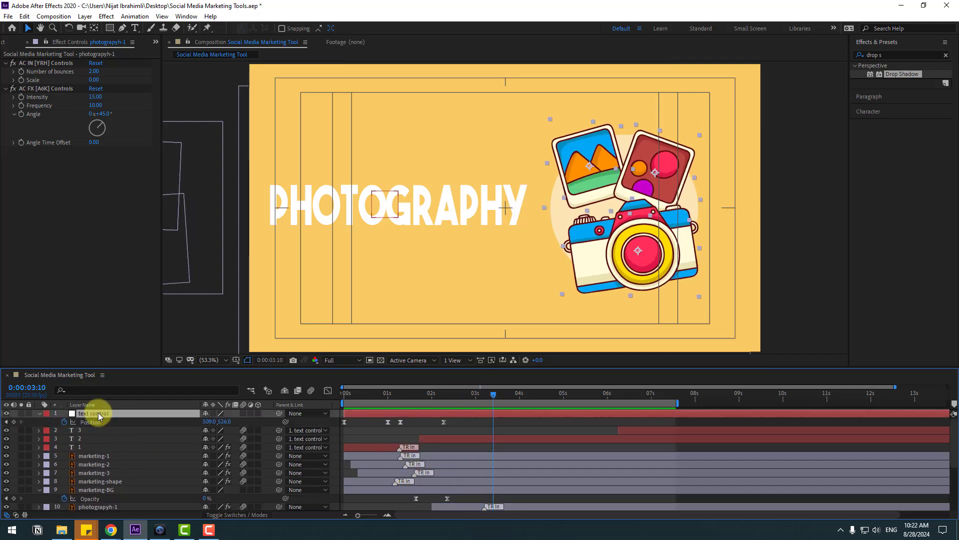
left_click_drag(451, 396, 515, 397)
left_click(12, 422)
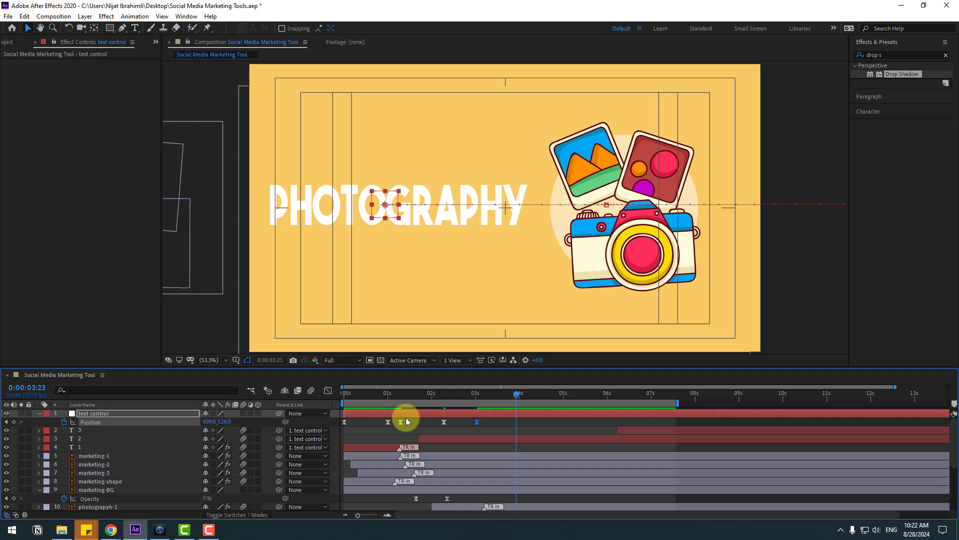
left_click_drag(209, 421, 248, 424)
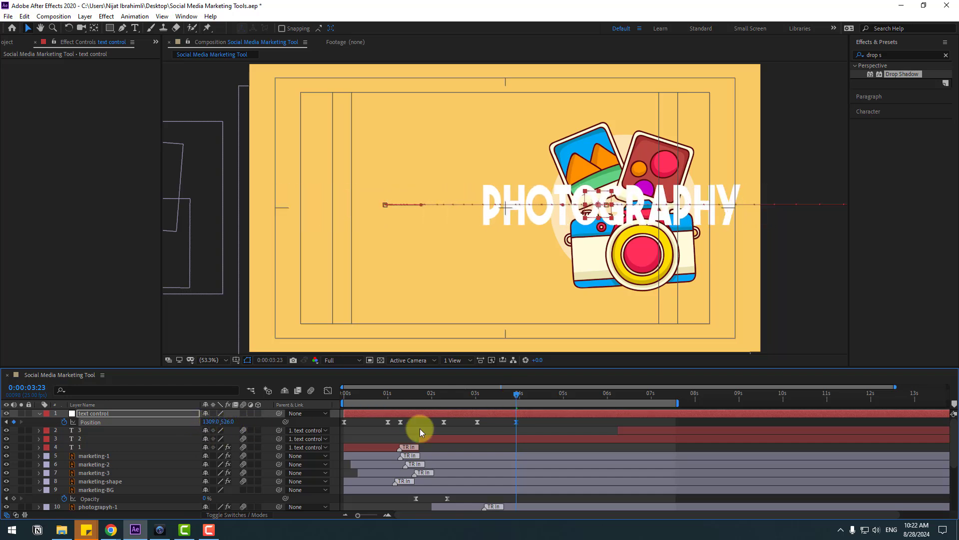
Step: Move text layer 3 (BUSINESS) earlier so that it starts at about 3.5 seconds, and place the playhead at 0:00:03:13
left_click(87, 432)
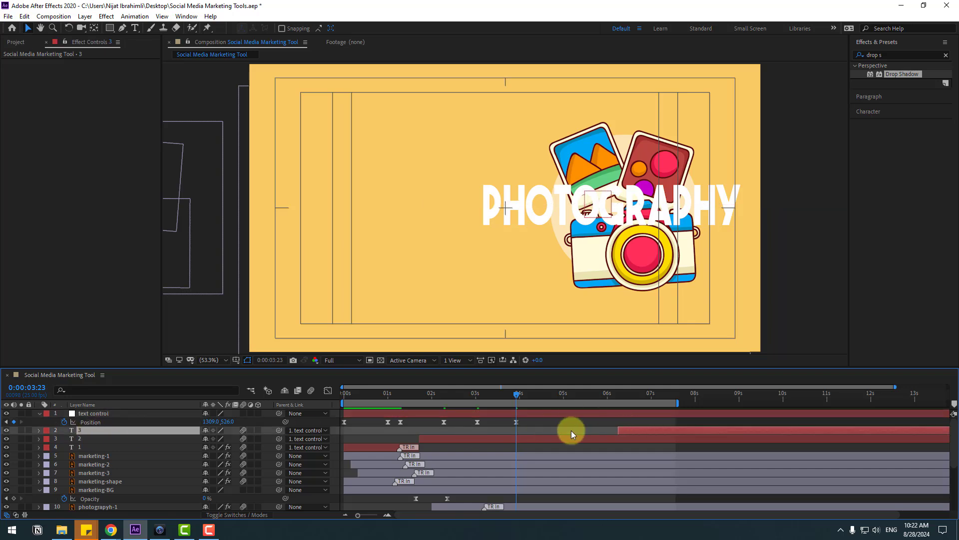
left_click_drag(571, 430, 498, 430)
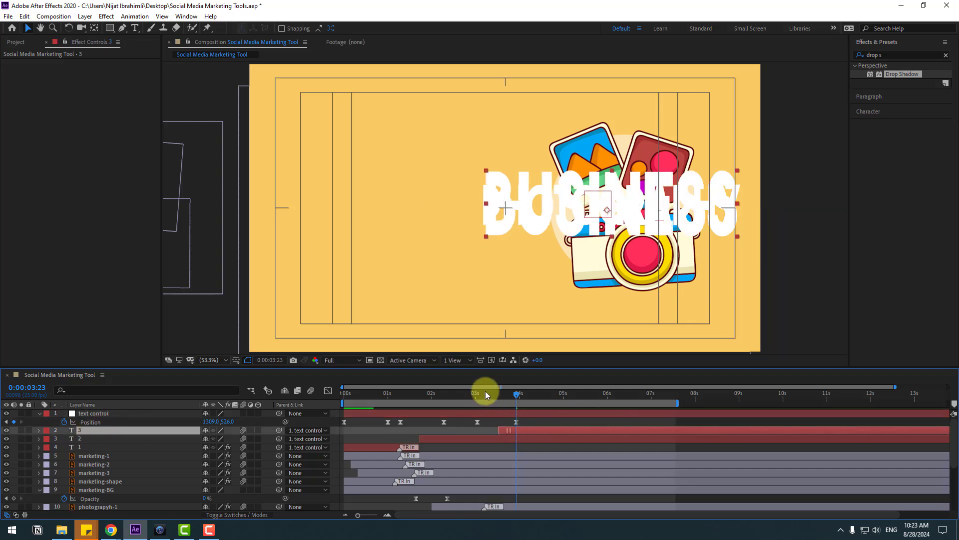
left_click_drag(485, 395, 498, 395)
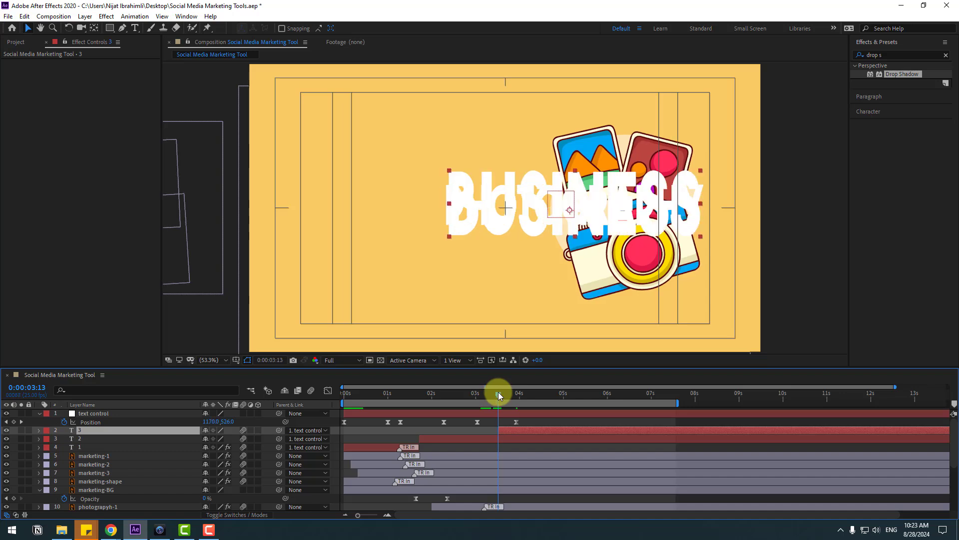
Step: Split text layer 2 (PHOTOGRAPHY) at 0:00:03:13, remove the part after the split, and check the title change
left_click(79, 438)
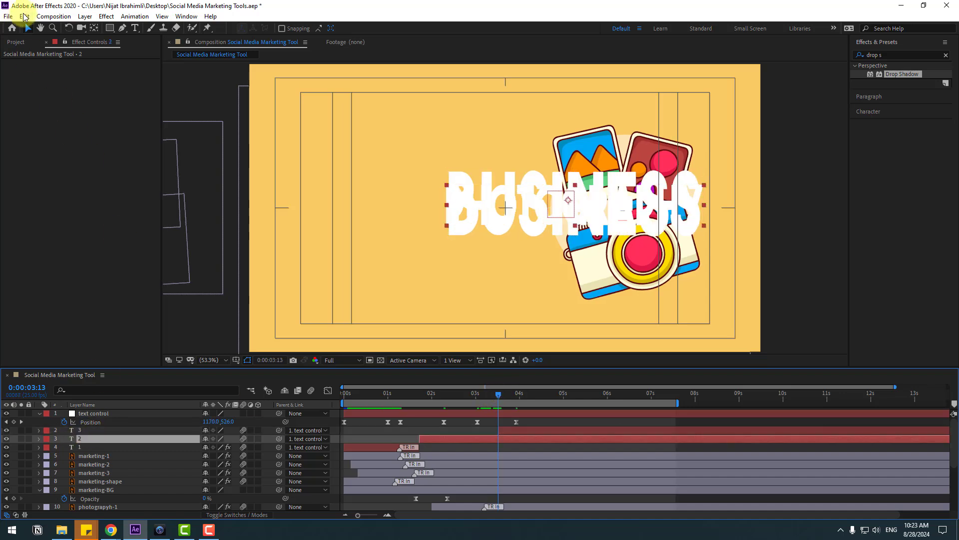
left_click(24, 16)
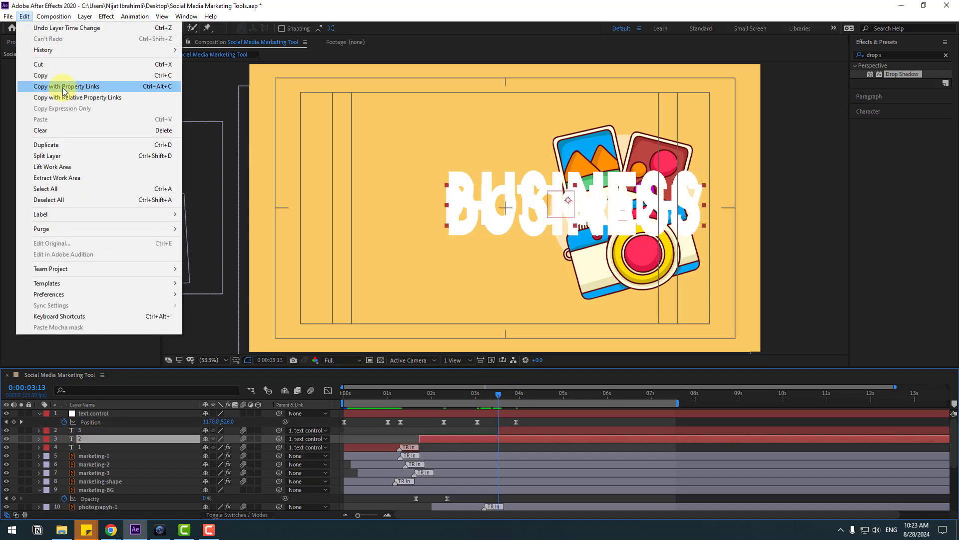
left_click(67, 165)
left_click(489, 396)
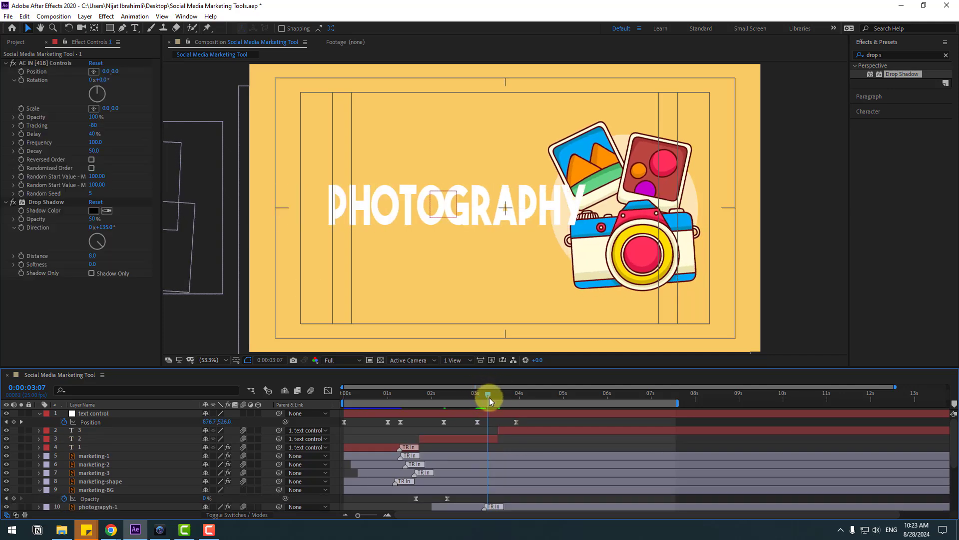
Step: Increase the outgoing influence of the text control's Position keyframe at about 3 seconds in the speed graph, and preview the title move
mouse_move(490, 398)
left_mouse_down()
mouse_move(513, 400)
mouse_move(482, 397)
mouse_move(505, 396)
left_mouse_up()
key("space")
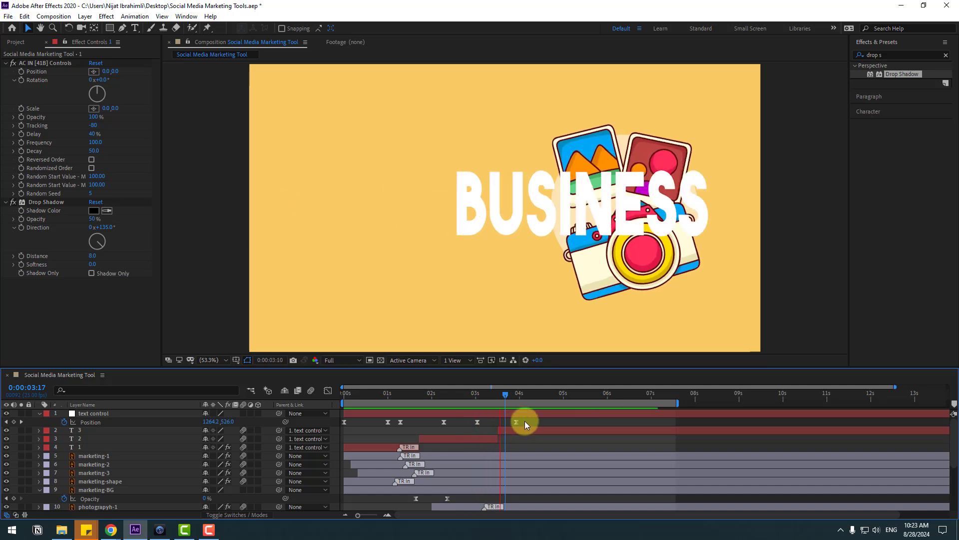
left_click(486, 394)
left_click_drag(524, 424, 467, 439)
left_click(328, 391)
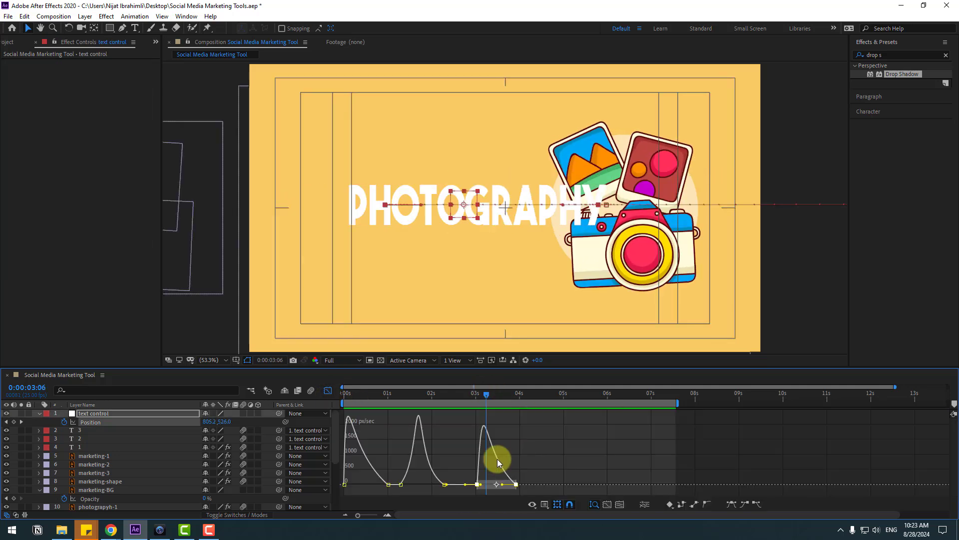
left_click_drag(485, 492, 489, 489)
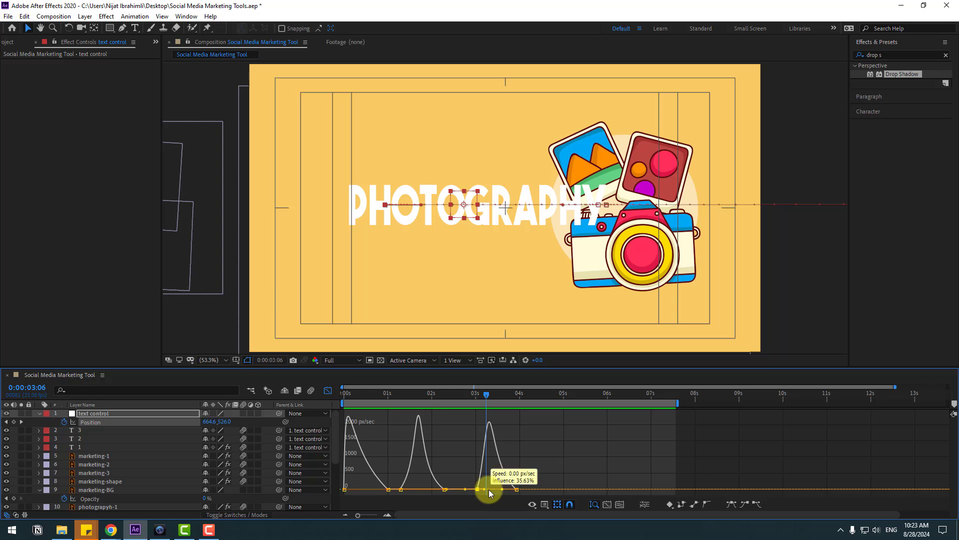
left_click_drag(479, 396, 459, 391)
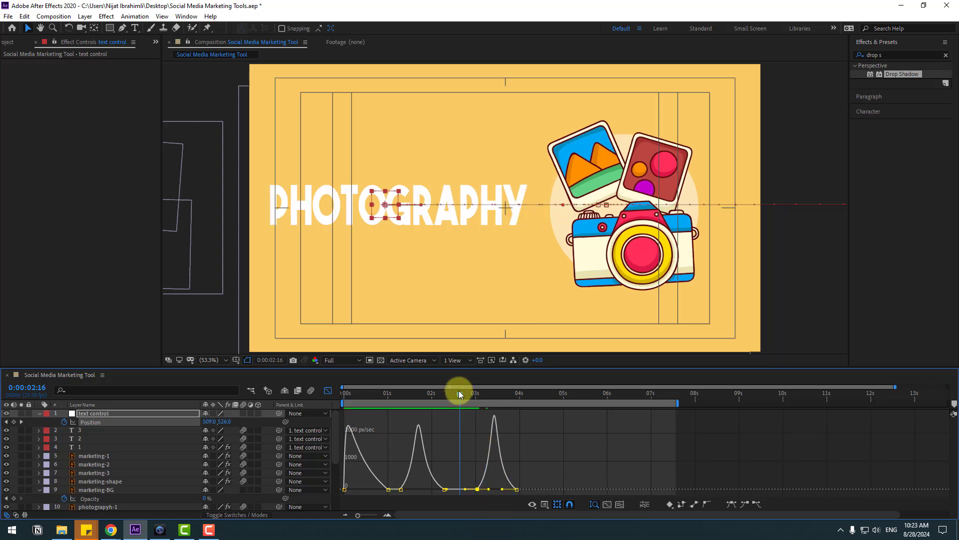
key("space")
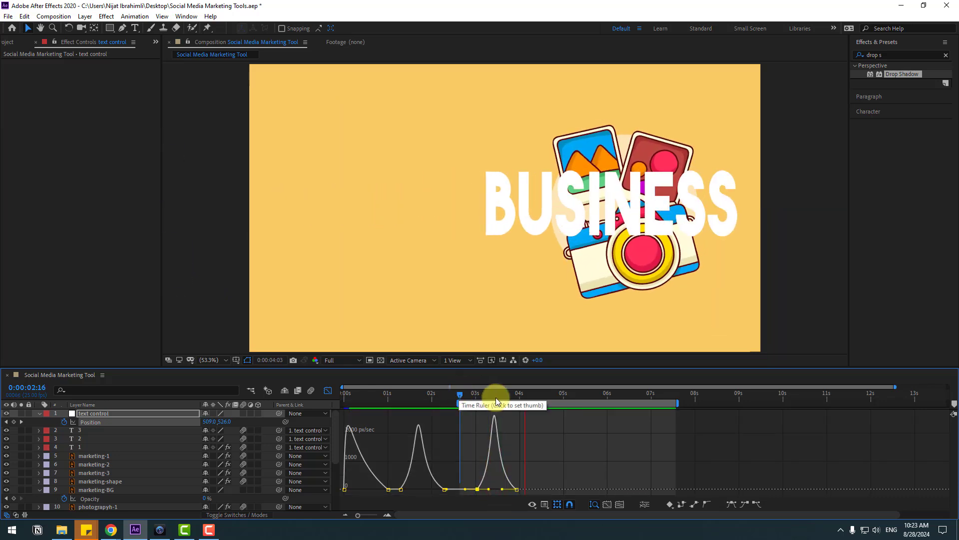
key("space")
Step: Return to the layer bars, start the work area at about 1.5 seconds, and preview the photography scene
left_click(329, 391)
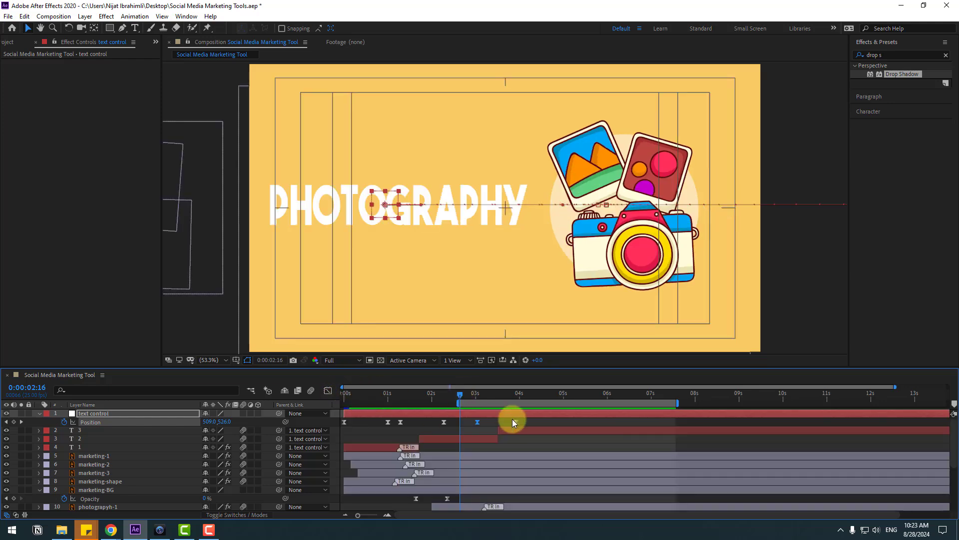
mouse_move(422, 395)
left_mouse_down()
mouse_move(435, 402)
mouse_move(413, 399)
left_mouse_up()
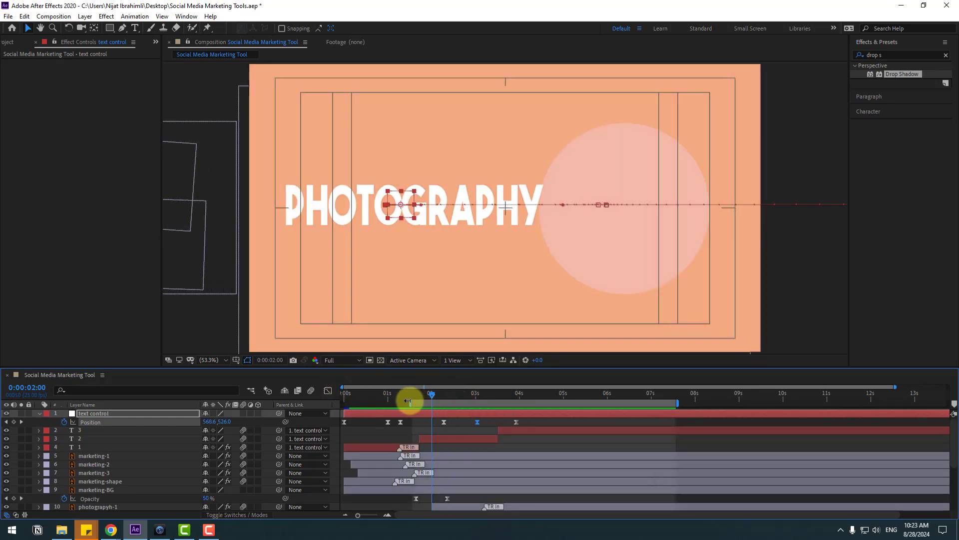
key("space")
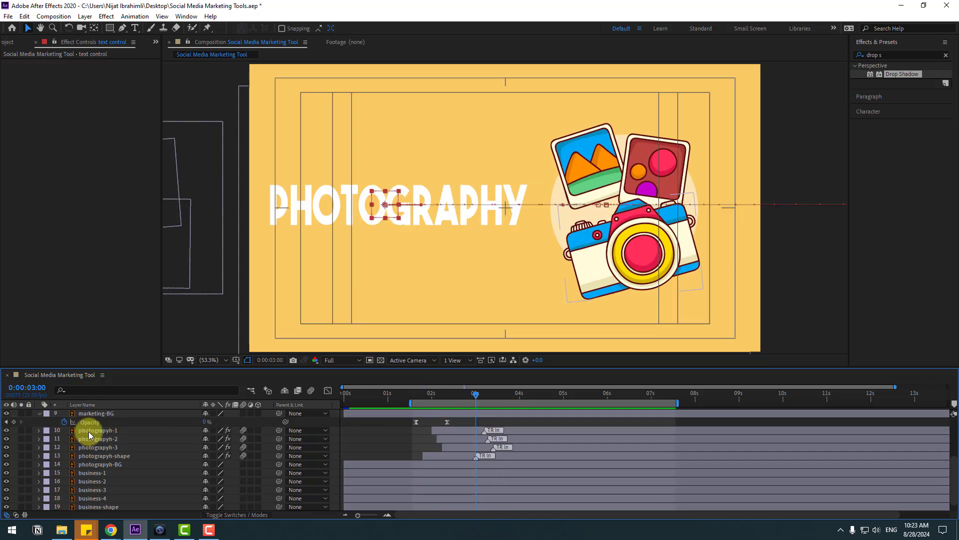
Step: Keyframe Position of the three photography icons and their shape at 0:00:03:00, then shift them out of frame to the right at 0:00:03:22
left_click(93, 430)
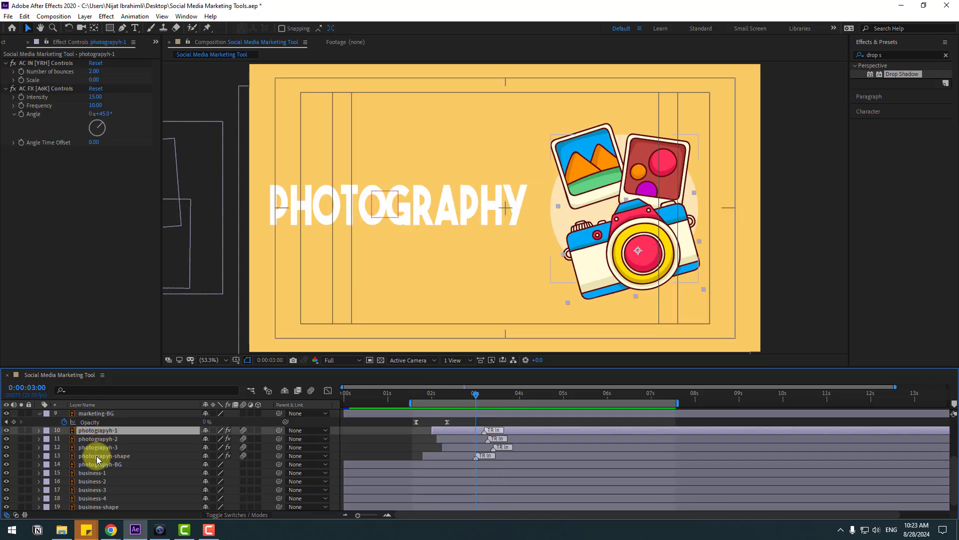
left_click(97, 456, "shift")
key("p")
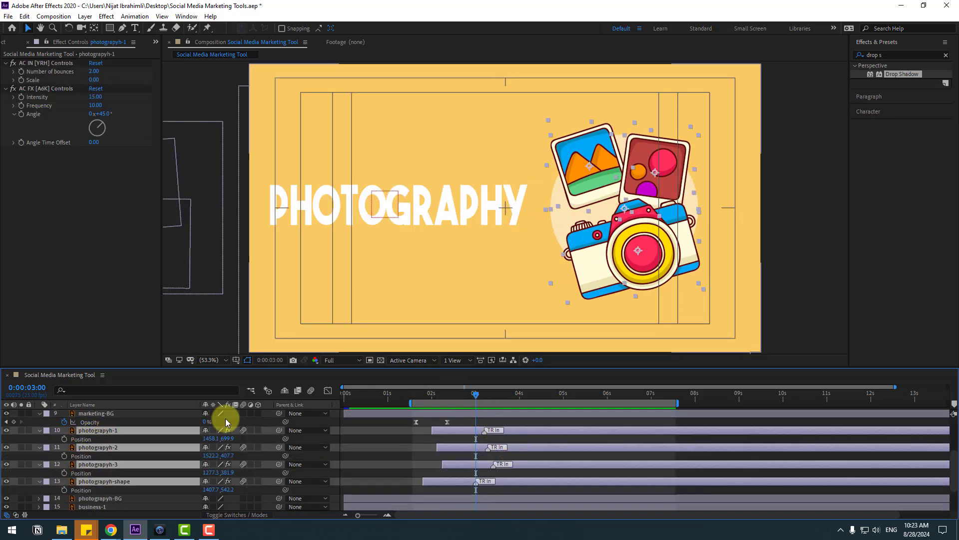
left_click(65, 438)
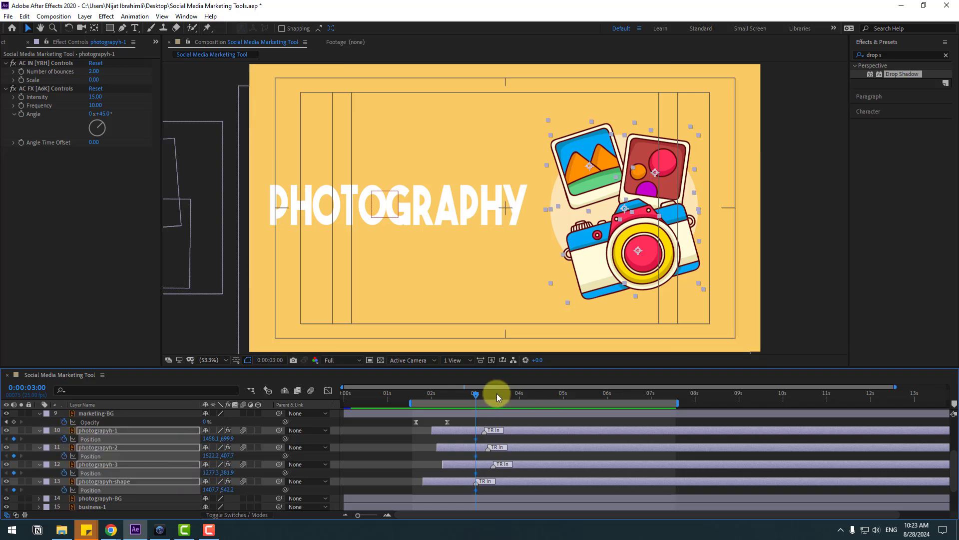
left_click_drag(497, 397, 514, 393)
left_click_drag(205, 438, 614, 415)
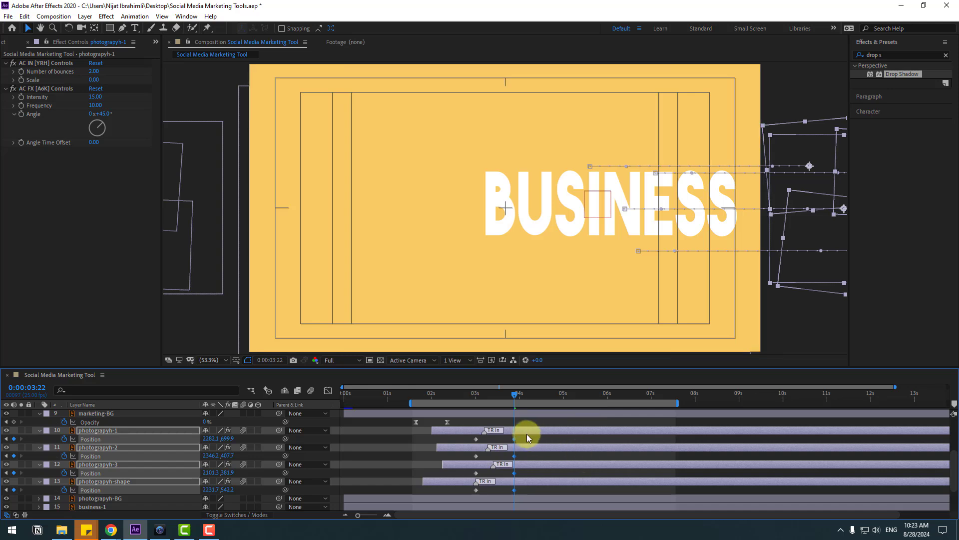
Step: Apply Easy Ease to the photography layers' Position keyframes, lengthen the outgoing influence for a slower start in the speed graph, and preview the exit
right_click(475, 491)
mouse_move(550, 483)
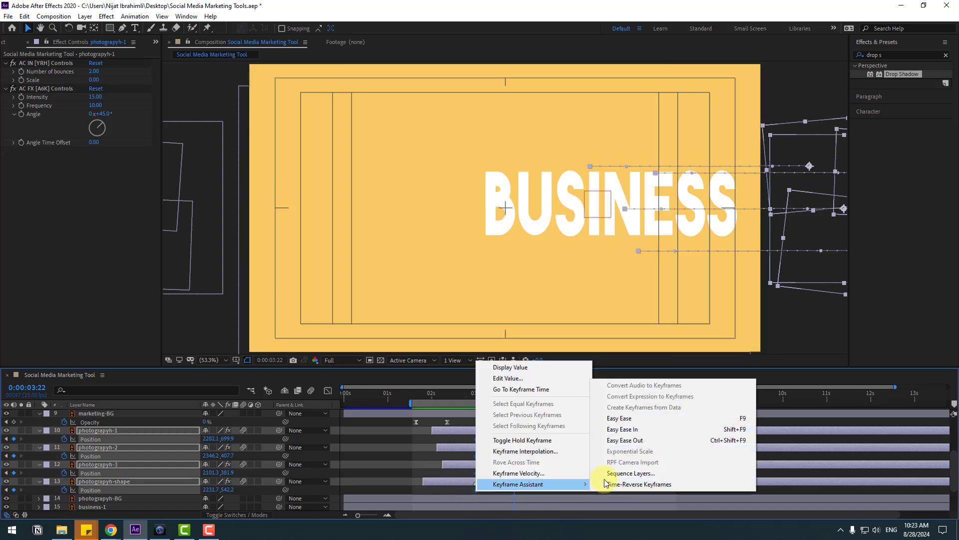
left_click(627, 422)
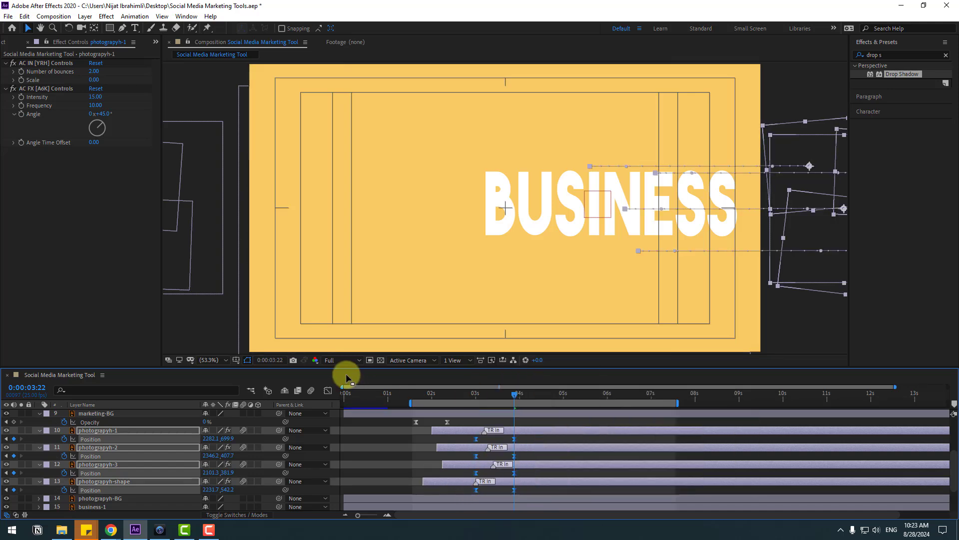
key("shift+F3")
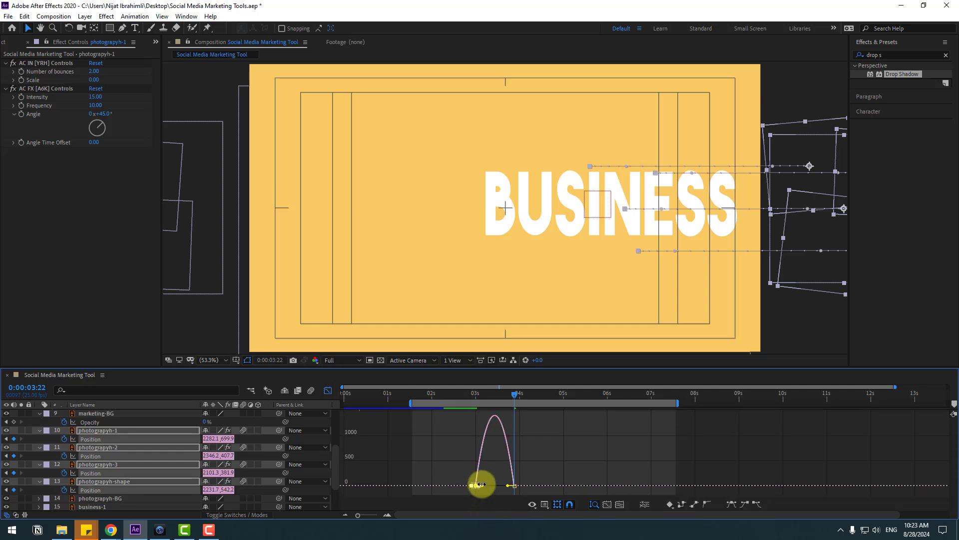
left_click_drag(482, 485, 490, 486)
key("space")
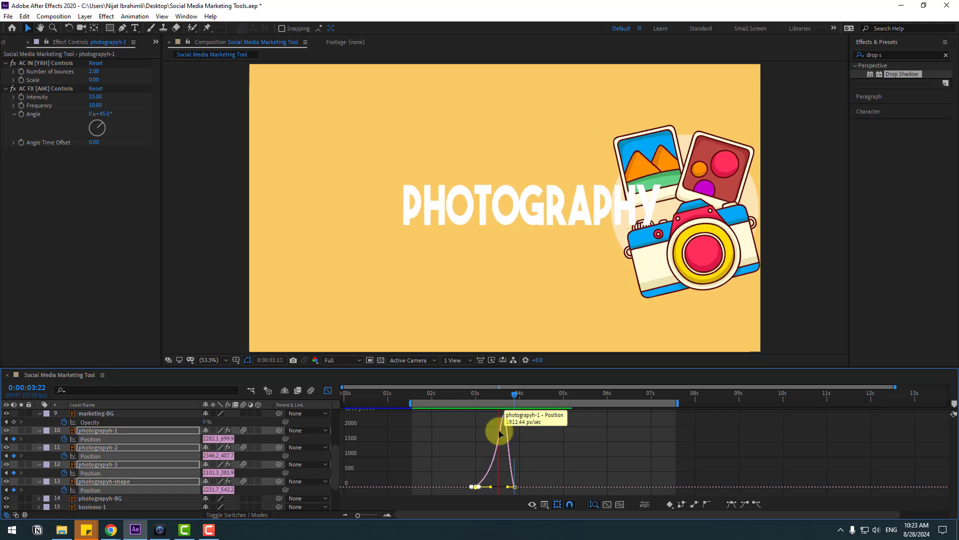
key("space")
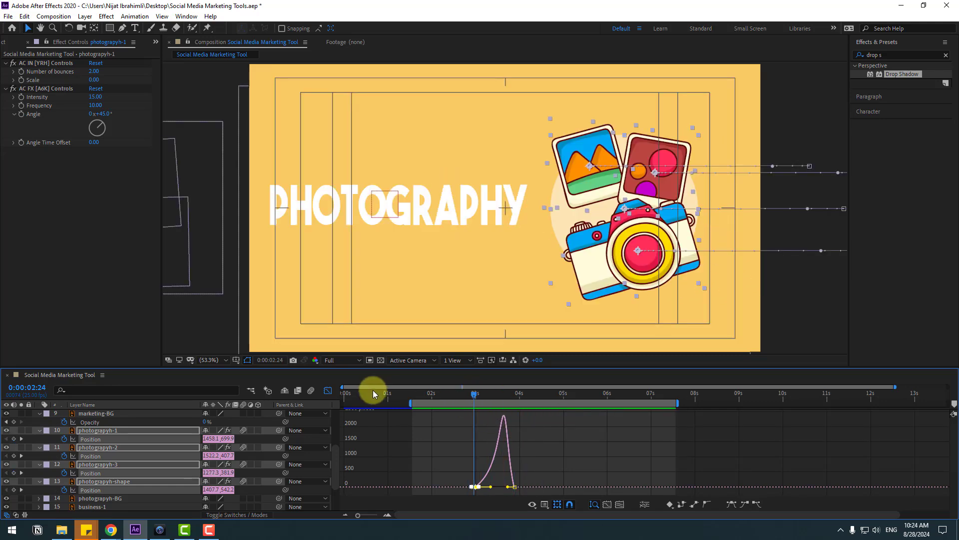
left_click(330, 393)
Step: Move the text control's last Position keyframe to about 4 seconds, and check the BUSINESS title's motion
left_click_drag(468, 396, 522, 424)
scroll(524, 457, "up", 3)
key("space")
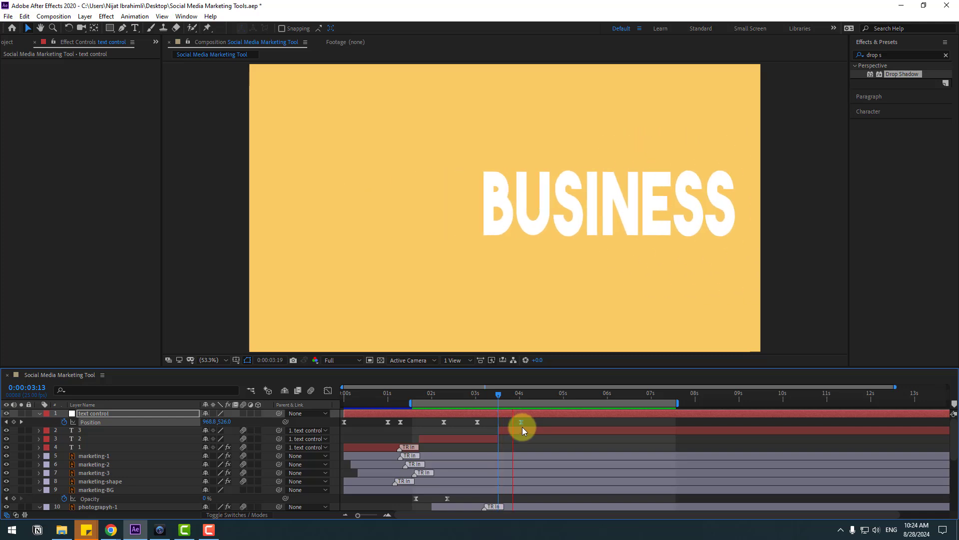
left_click(501, 396)
left_click_drag(502, 395, 521, 397)
Step: Keyframe the photography background's Opacity from 100% at about 3.6 seconds to fully transparent at 0:00:04:04
scroll(214, 461, "down", 3)
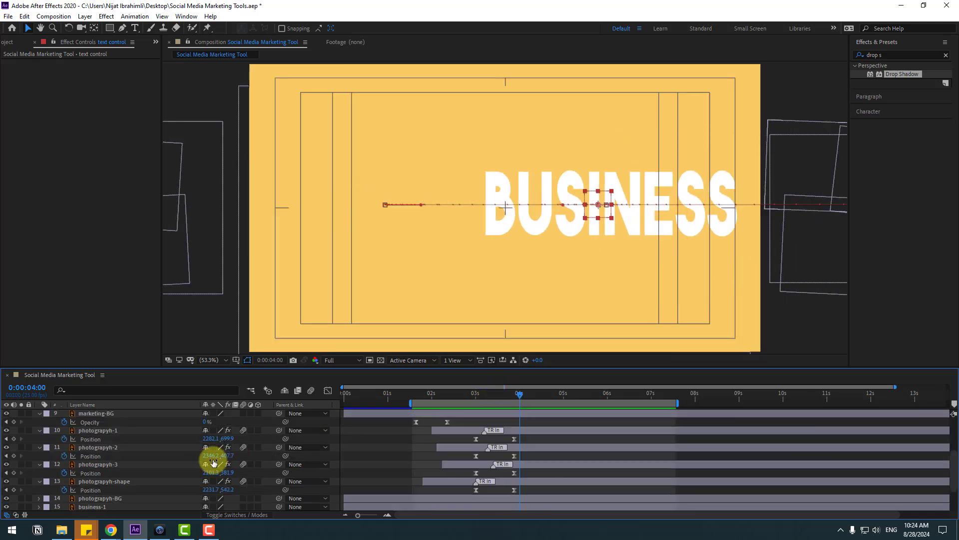
left_click(100, 499)
scroll(525, 428, "down", 3)
left_click(481, 394)
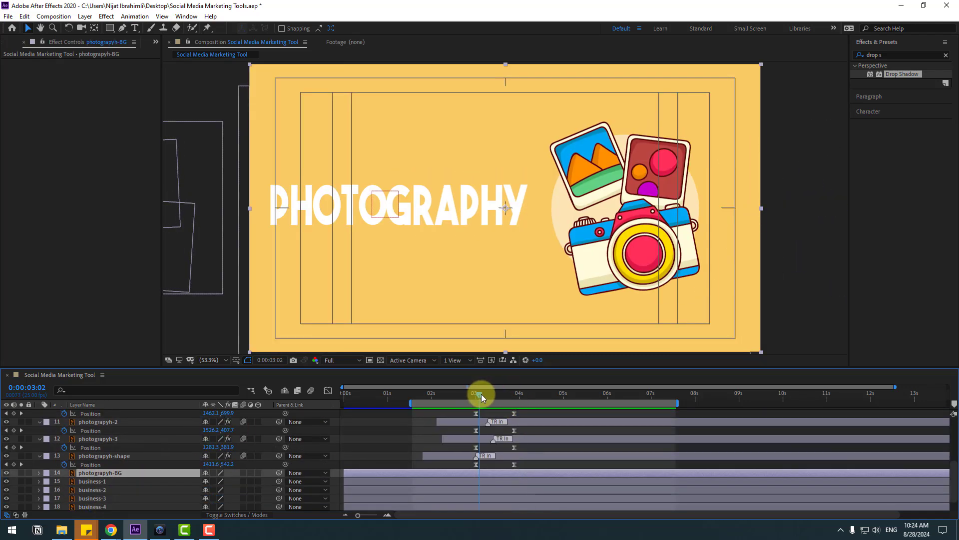
key("t")
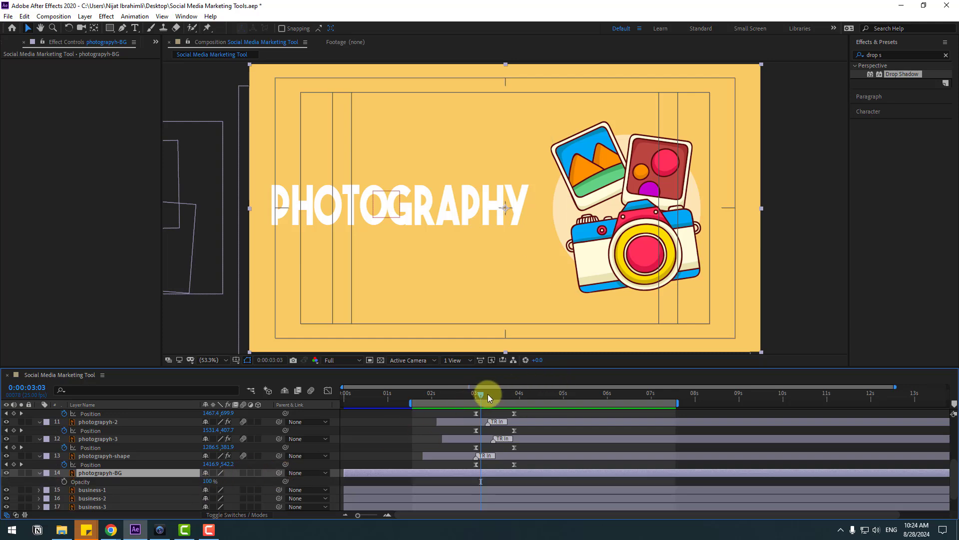
left_click_drag(488, 394, 526, 396)
left_click(64, 482)
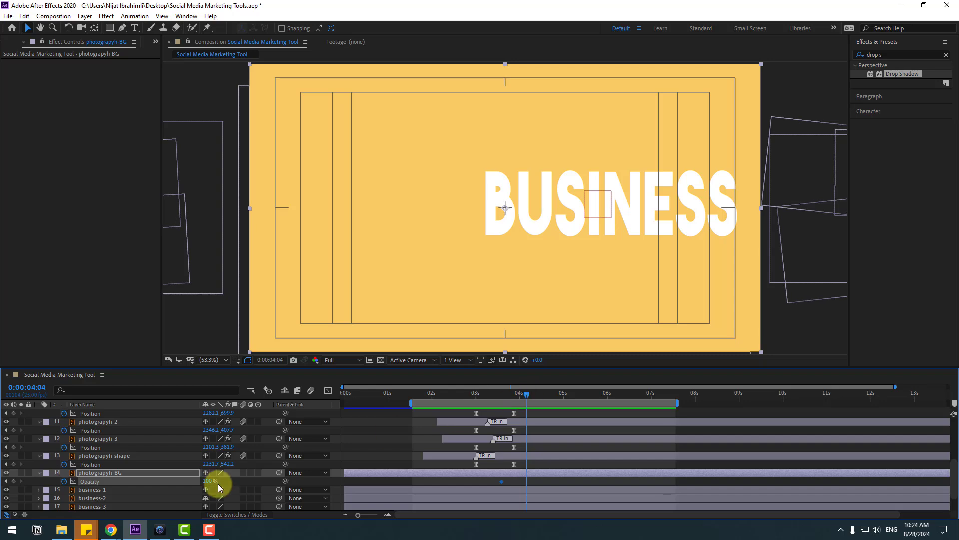
left_click_drag(178, 481, 54, 481)
Step: Apply Easy Ease to both Opacity keyframes of the photography background
left_click_drag(526, 394, 501, 396)
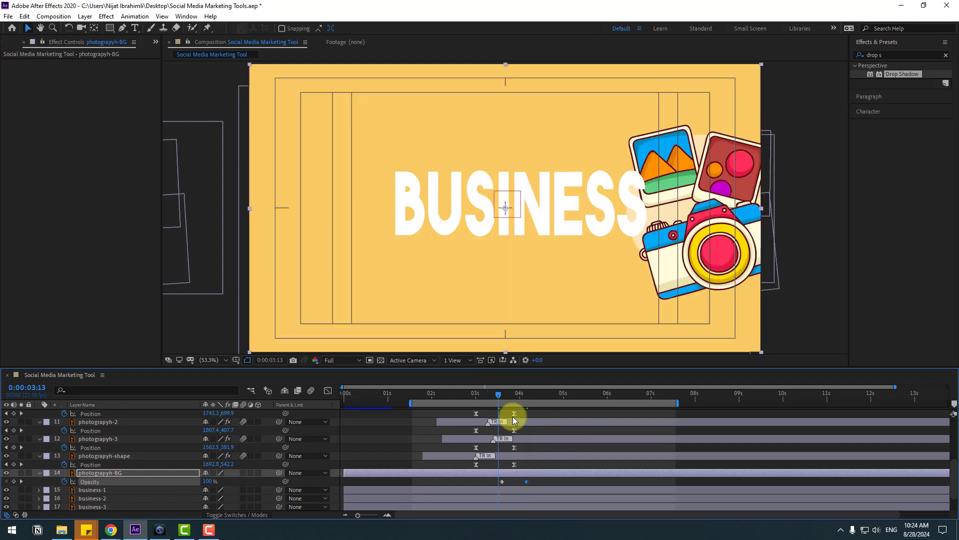
left_click_drag(538, 484, 499, 484)
right_click(502, 482)
mouse_move(543, 476)
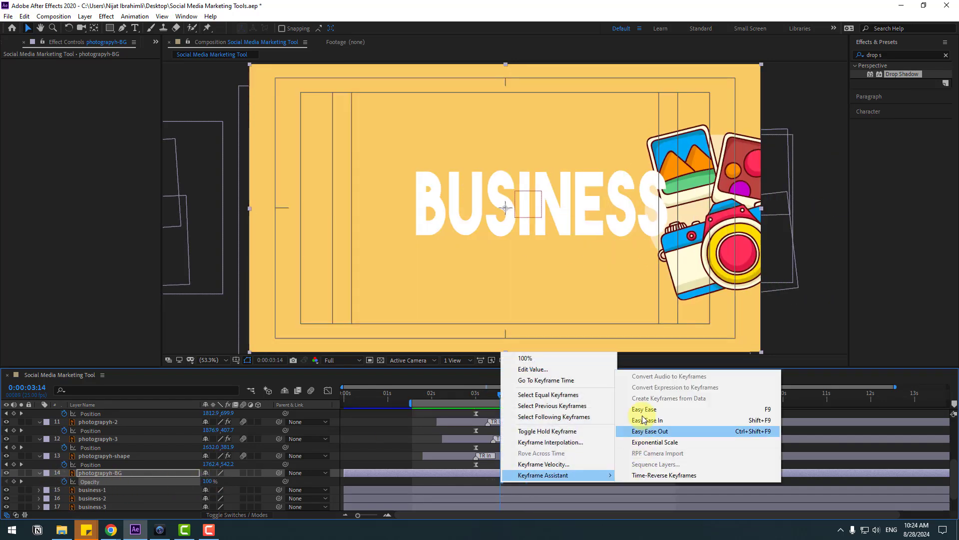
left_click(640, 409)
Step: Collapse the open properties of the photography layers and the marketing background, and preview the photography scene
scroll(496, 483, "up", 2)
left_click(466, 455)
scroll(467, 462, "down", 3)
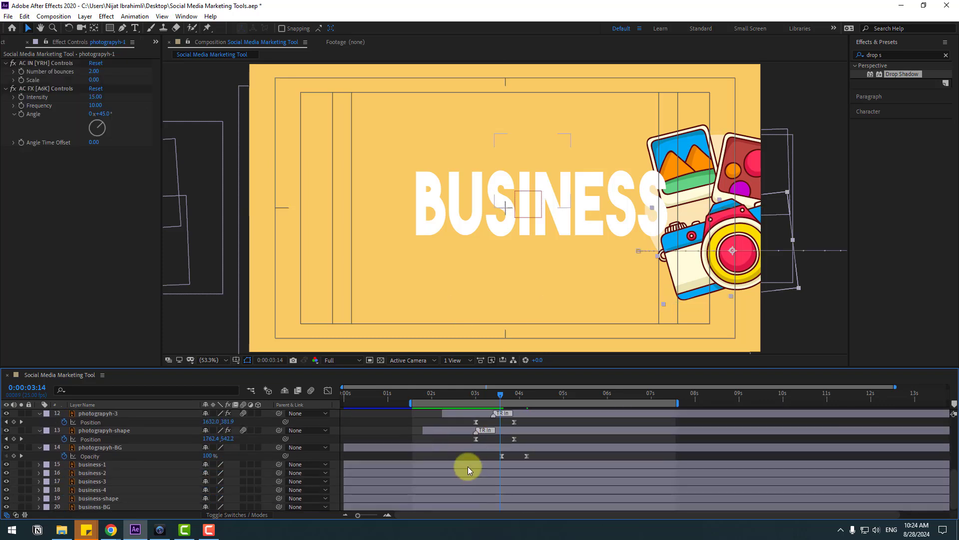
left_click(445, 450, "shift")
scroll(443, 452, "up", 1)
scroll(325, 468, "up", 2)
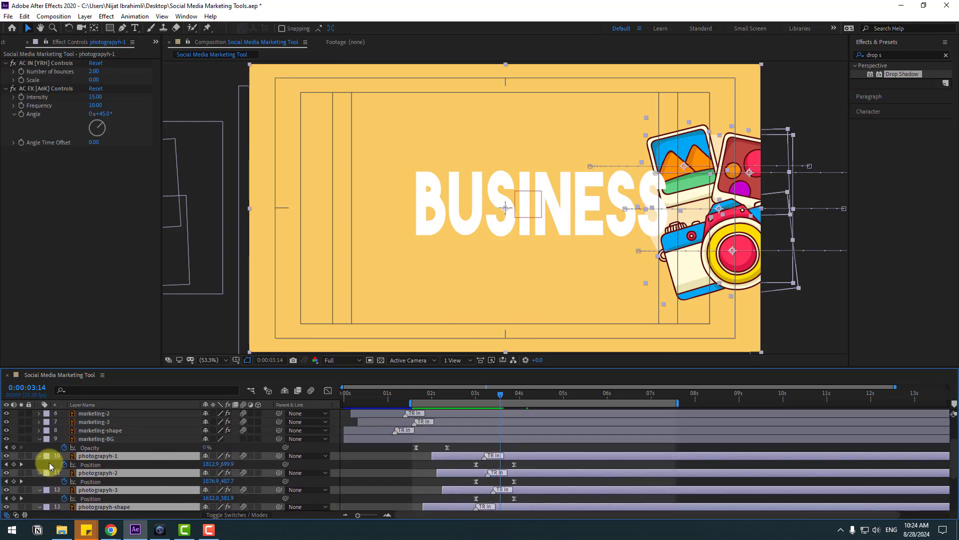
left_click(39, 455)
left_click(38, 438)
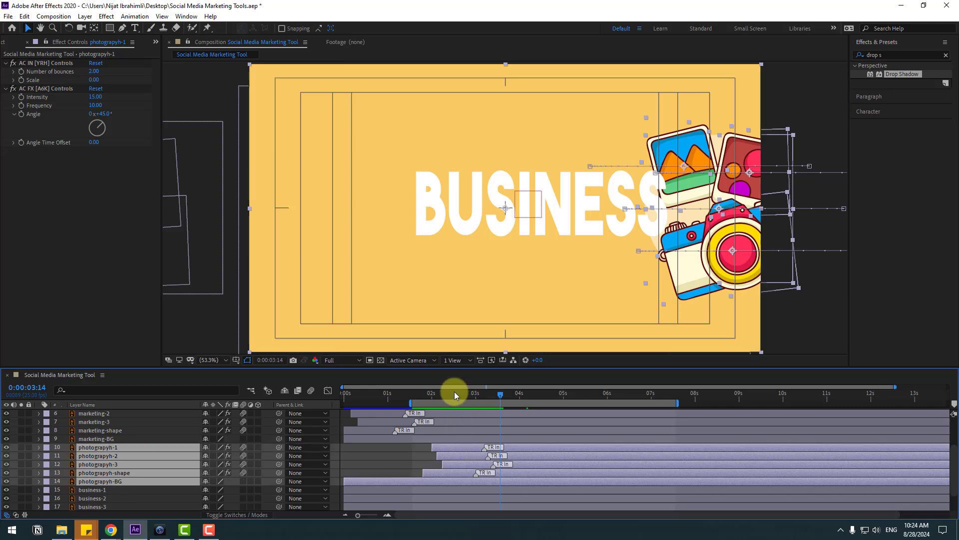
left_click(408, 455)
key("space")
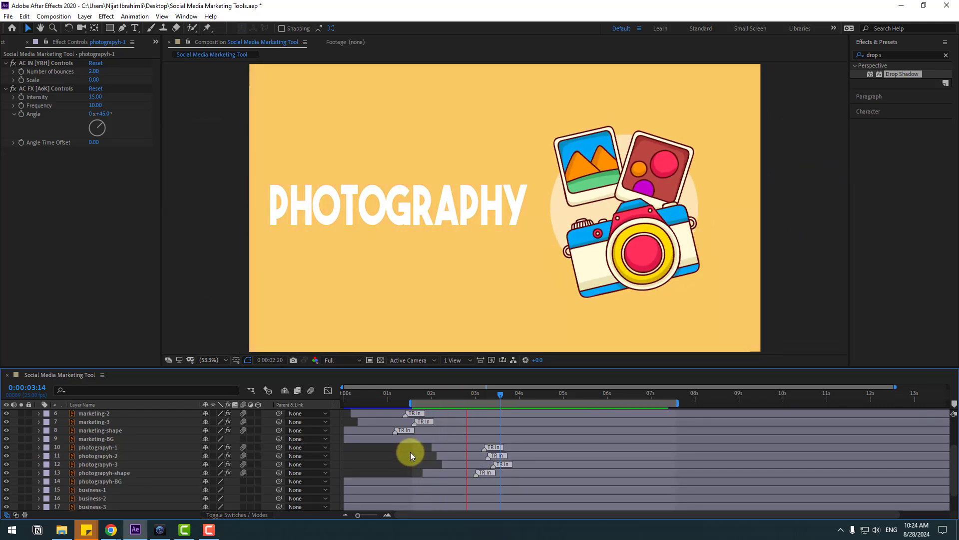
Step: Fit the business-BG layer to the composition size
left_click_drag(485, 394, 541, 392)
scroll(130, 468, "down", 1)
scroll(133, 469, "down", 1)
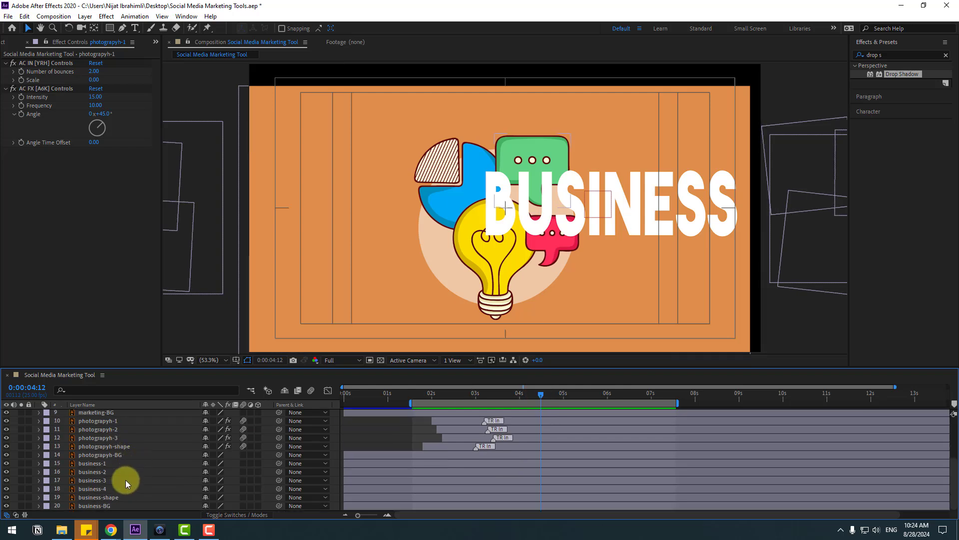
left_click(98, 504)
right_click(94, 508)
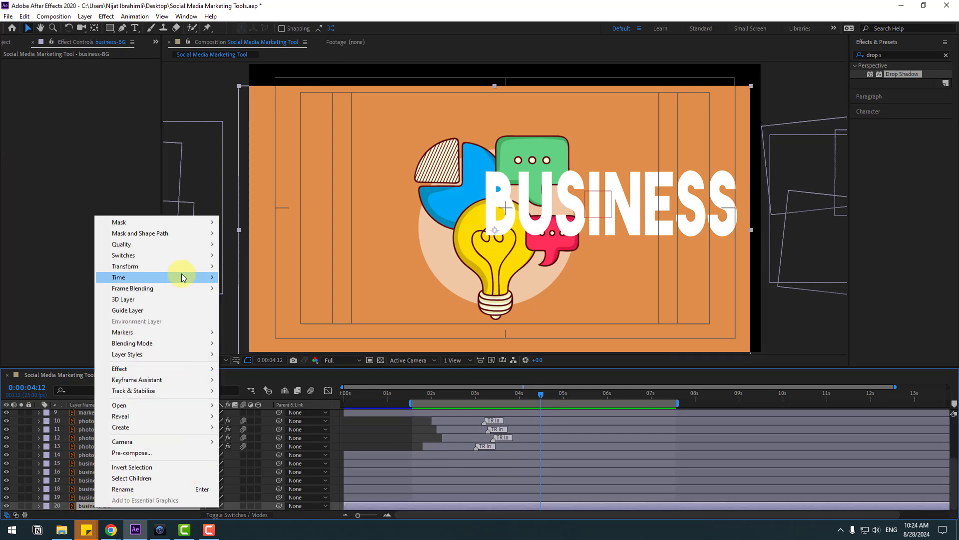
mouse_move(181, 263)
left_click(252, 397)
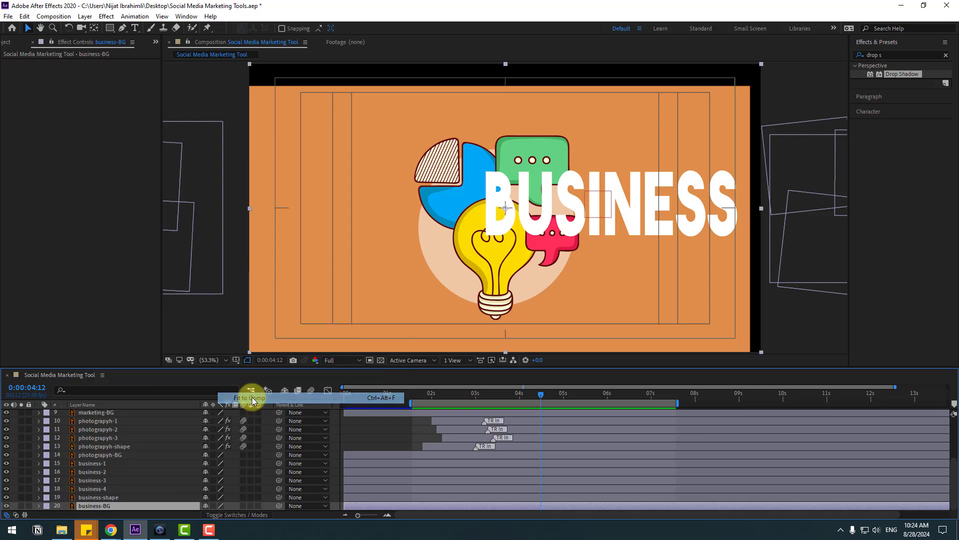
left_click(252, 397)
Step: Solo the business-1, business-2 and business-3 layers, with the playhead at 0:00:04:06
left_click(98, 474)
left_click(100, 466)
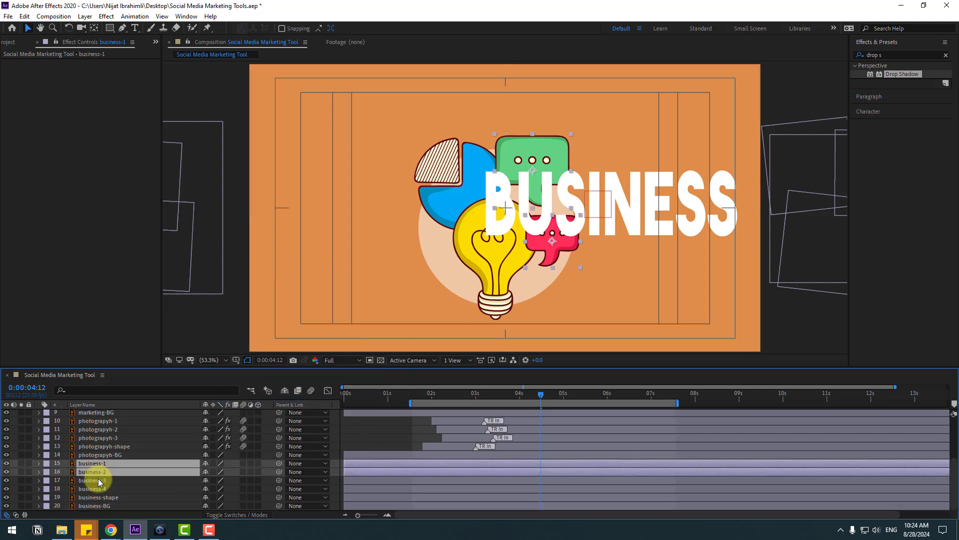
left_click(94, 482, "ctrl")
left_click_drag(474, 393, 530, 395)
left_click(17, 463)
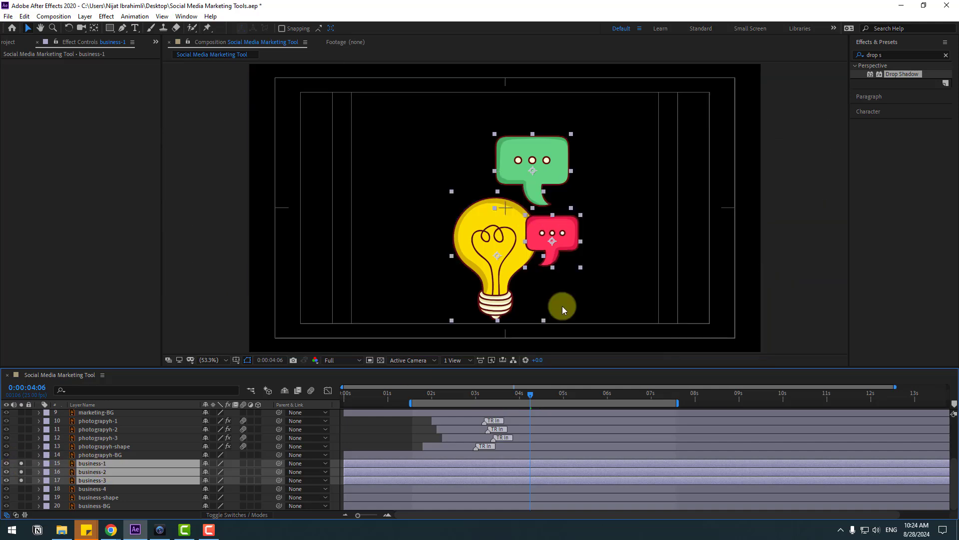
Step: Move the anchor point of the green speech bubble (business-2) to the tip of its tail
left_click(782, 238)
left_click(540, 173)
left_click(94, 28)
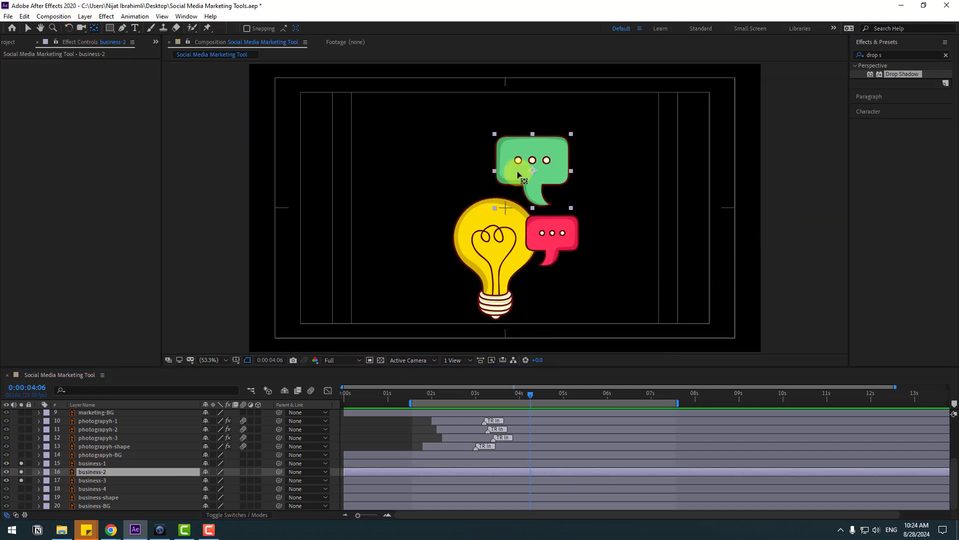
left_click_drag(533, 173, 540, 196)
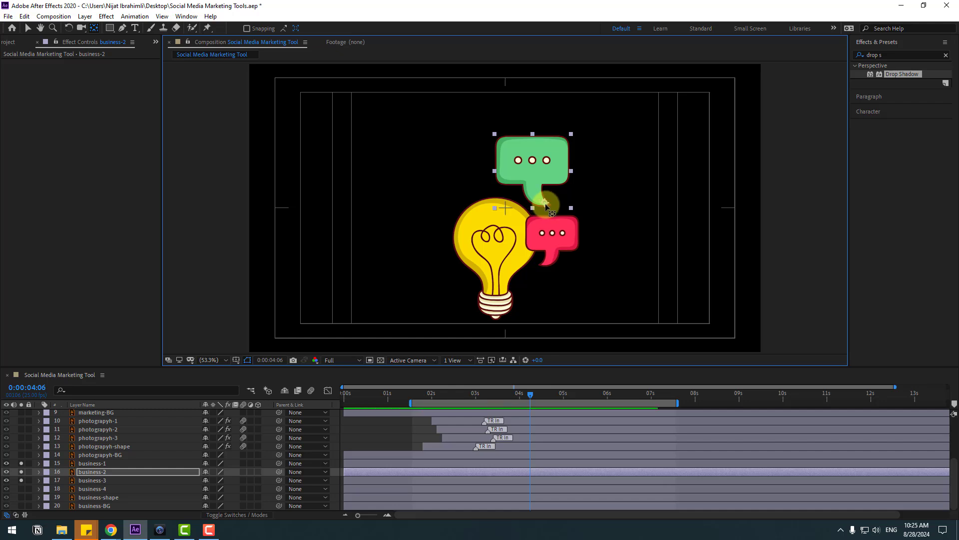
Step: Move the red speech bubble's anchor point to its tail tip and the light bulb's just above its base, and unsolo the business layers
left_click_drag(552, 234, 553, 259)
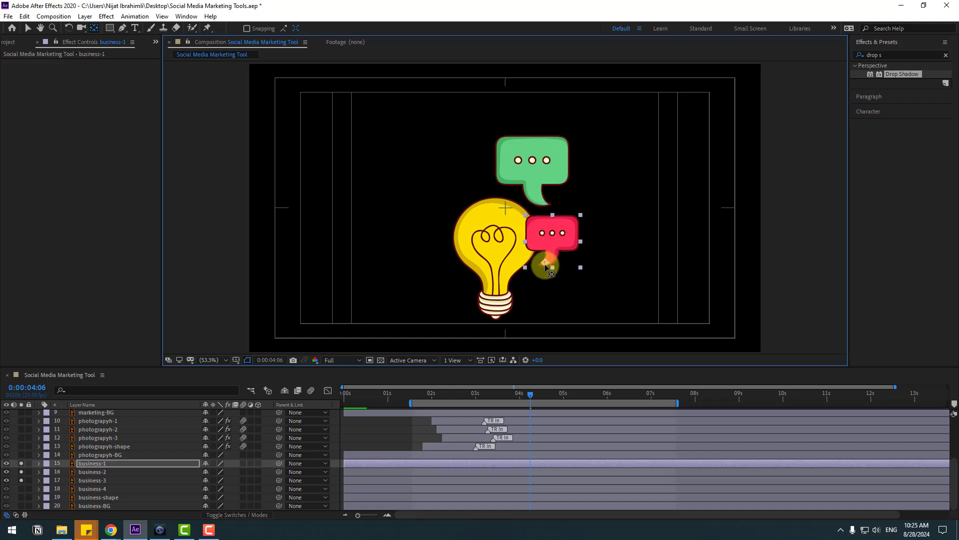
left_click(494, 260)
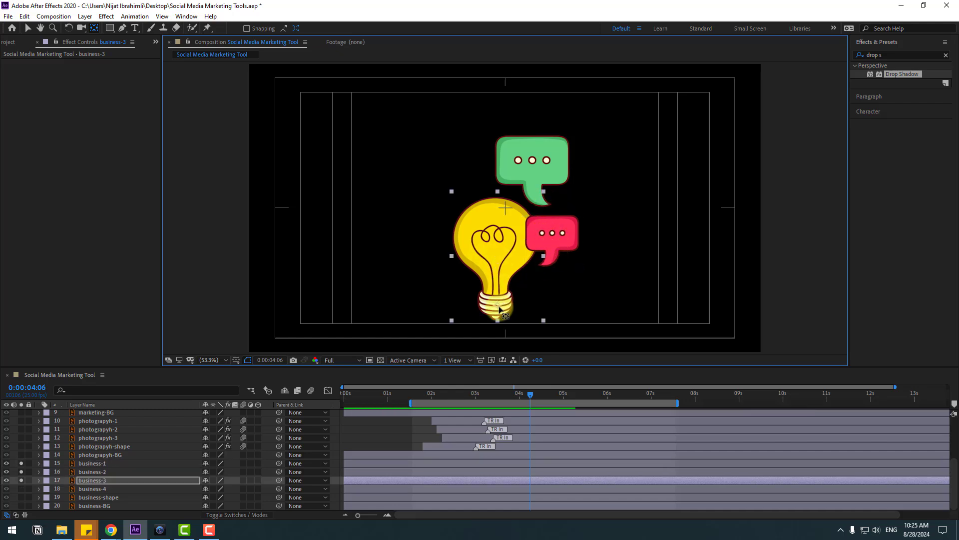
left_click_drag(499, 310, 498, 287)
left_click(28, 28)
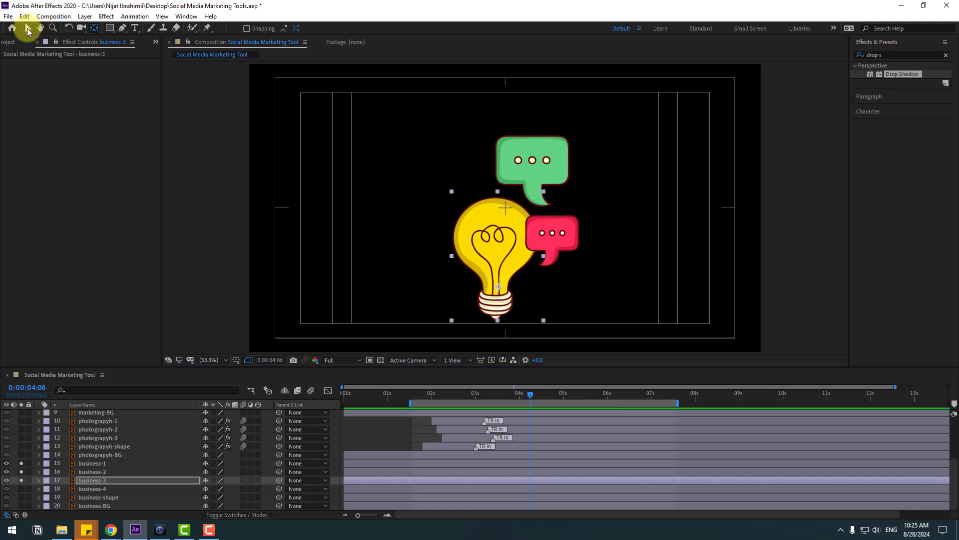
left_click_drag(21, 463, 22, 481)
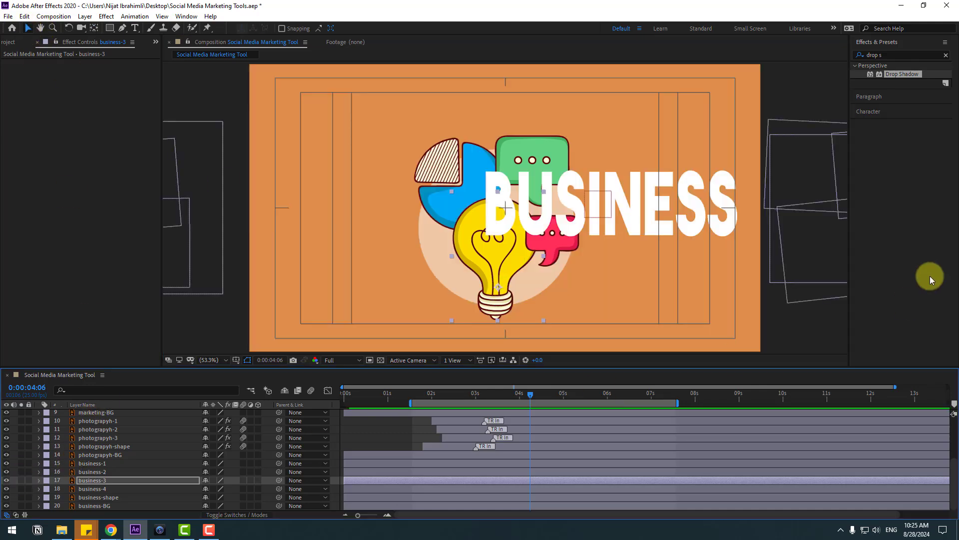
Step: Apply the Animation Composer Overshoot Scale From Anchor Point preset as an In transition to layers business-1 through business-4
left_click_drag(0, 280, 487, 169)
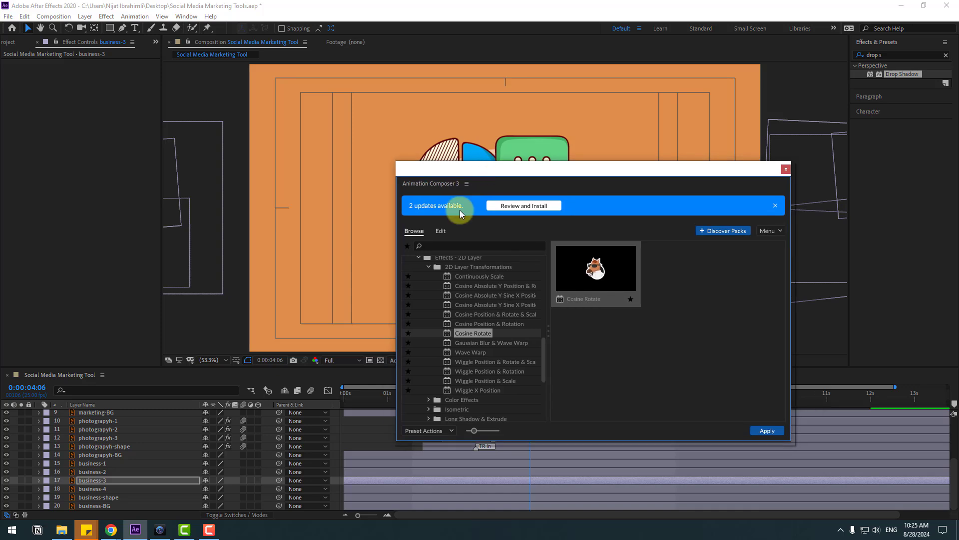
left_click_drag(98, 467, 131, 488)
scroll(470, 340, "up", 10)
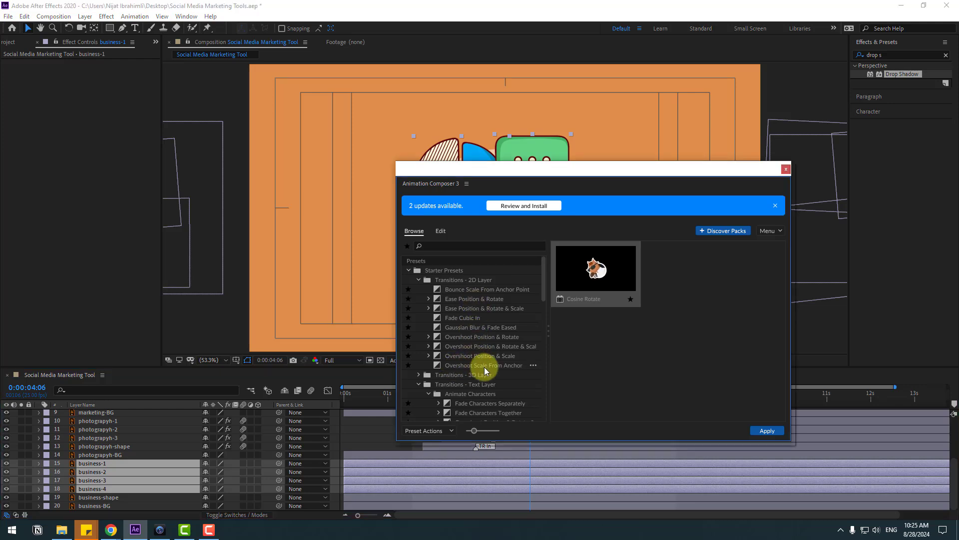
left_click(480, 365)
left_click(690, 431)
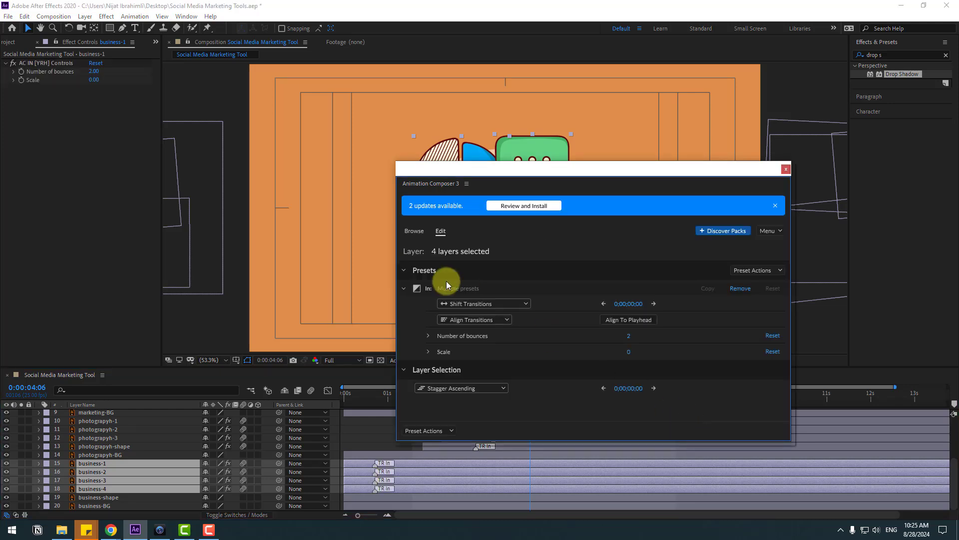
Step: Apply the Cosine Rotate effect preset to business-1, business-2 and business-3 only, with its intensity set to 10
left_click(414, 230)
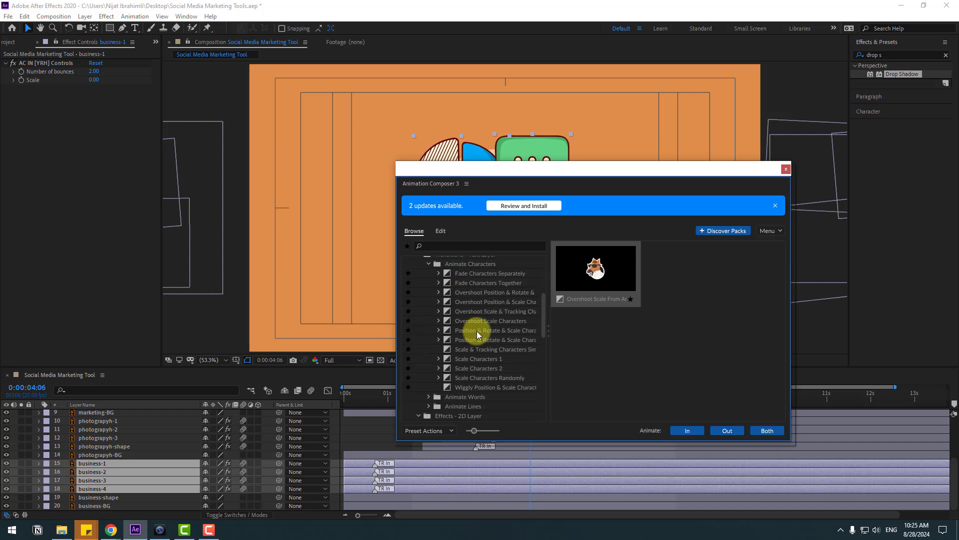
left_click(94, 489, "ctrl")
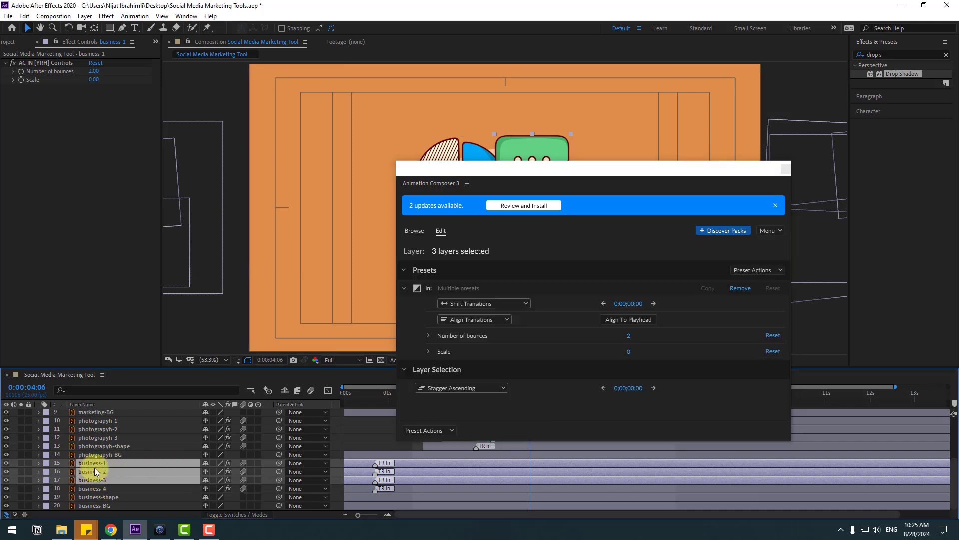
left_click(415, 231)
scroll(513, 334, "down", 3)
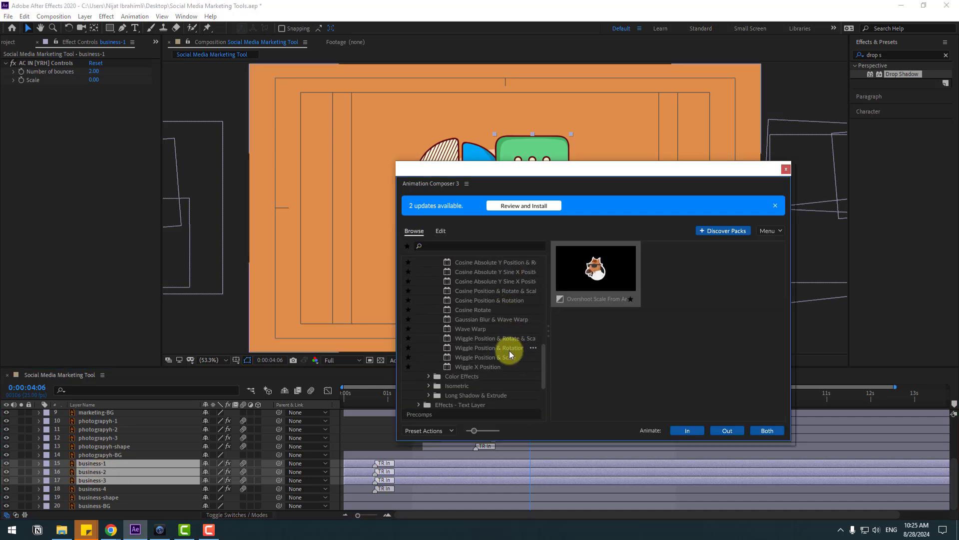
left_click(473, 310)
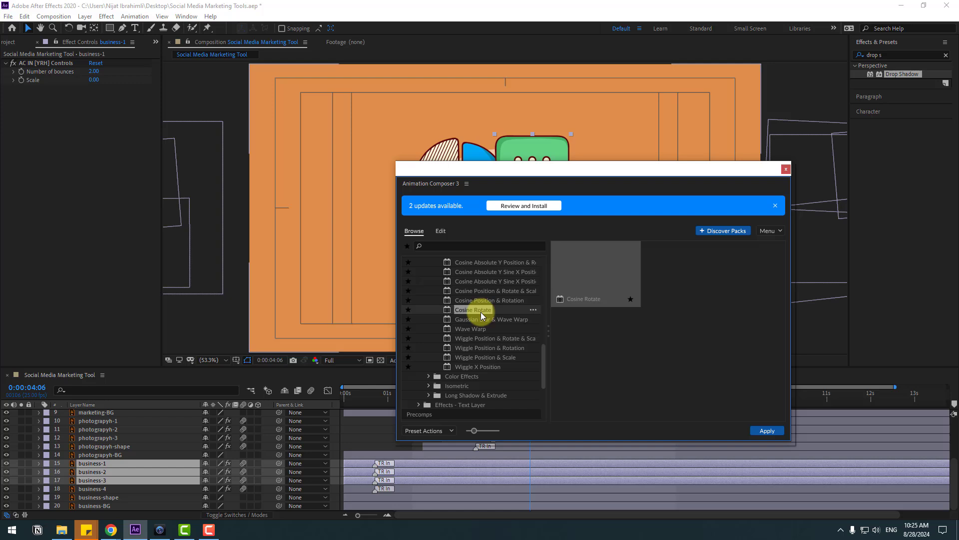
left_click(765, 430)
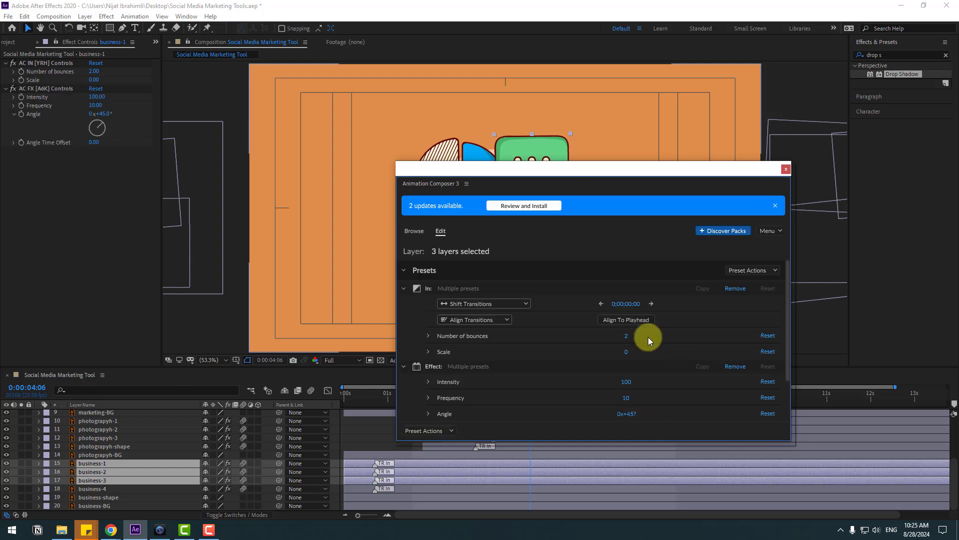
left_click(626, 384)
type("10")
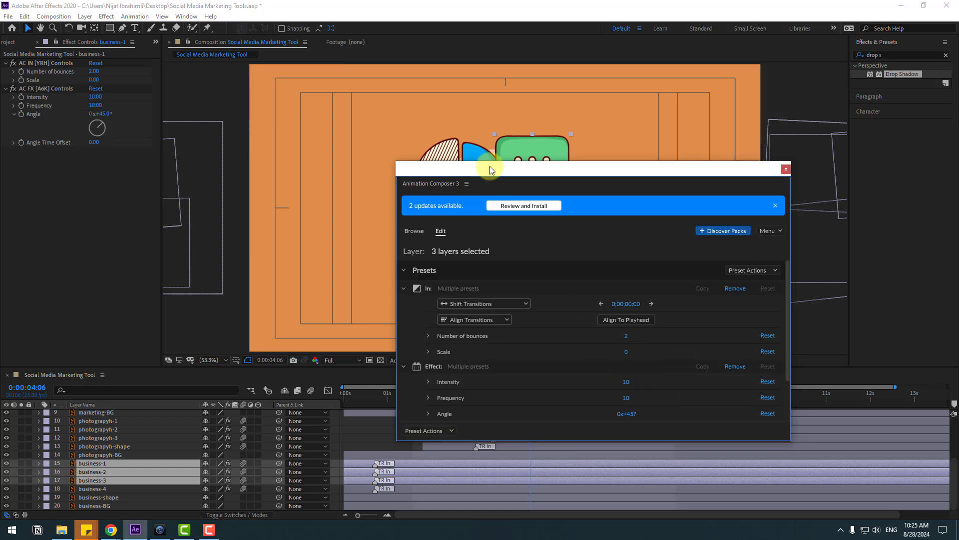
Step: Shift layers business-1 through business-4 in time so they all start at 0:00:03:19
left_click(82, 489, "ctrl")
left_click_drag(360, 472, 537, 470)
left_click(484, 394)
left_click_drag(493, 395, 498, 395)
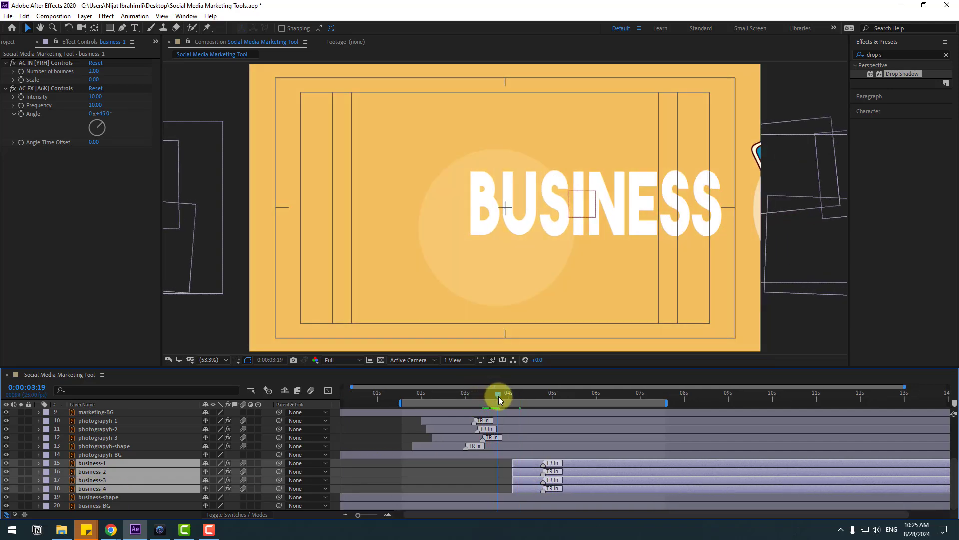
left_click_drag(527, 463, 515, 459)
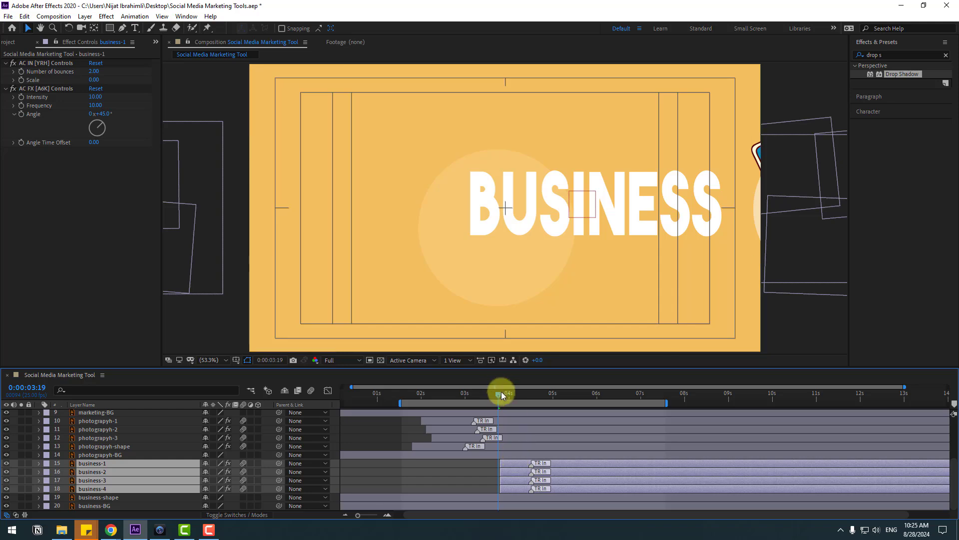
Step: At 0:00:04:10, move the four business icons together into the left part of the frame, clear of the BUSINESS title
left_click_drag(502, 395, 526, 395)
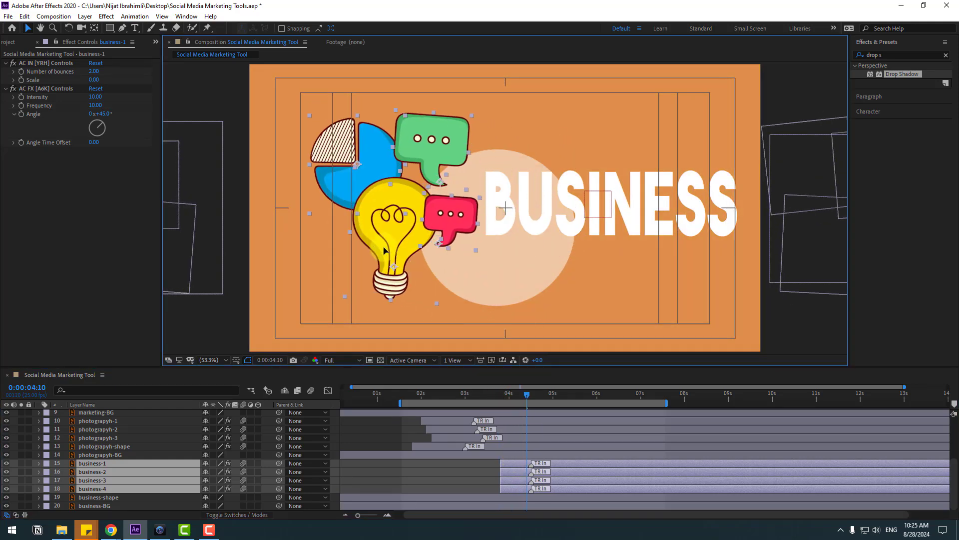
left_click_drag(383, 247, 359, 245)
left_click(409, 485)
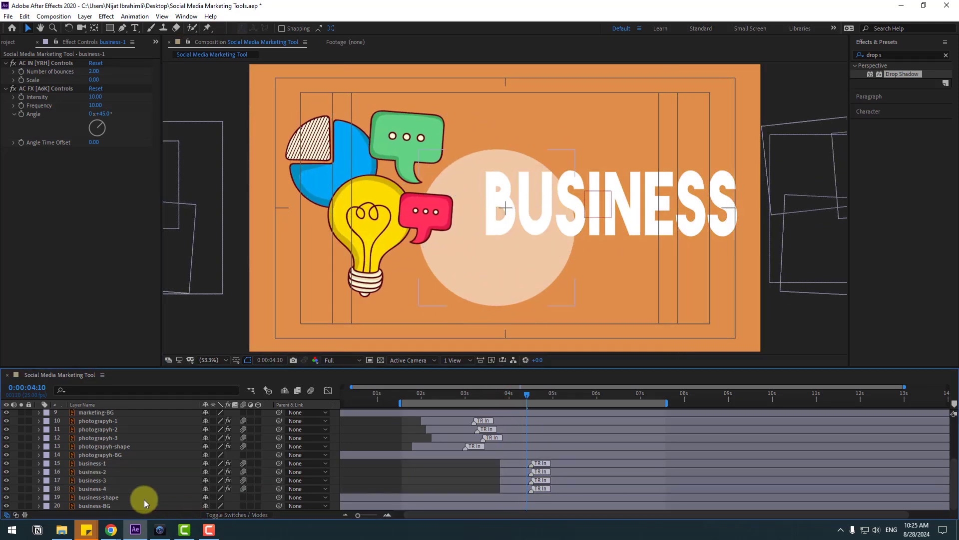
Step: Start the business-shape layer together with the business icons and apply the Overshoot Scale From Anchor Point In transition to it
left_click(143, 498)
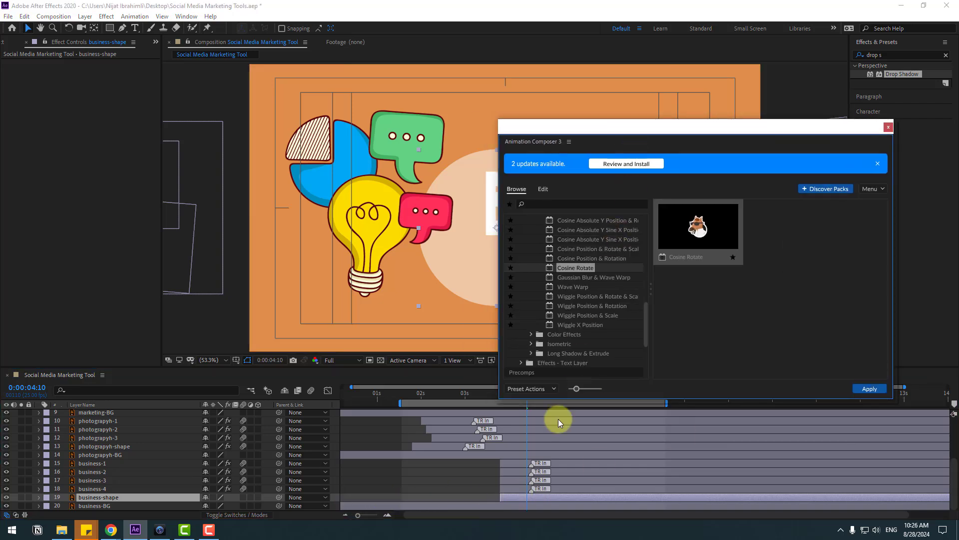
scroll(600, 293, "up", 10)
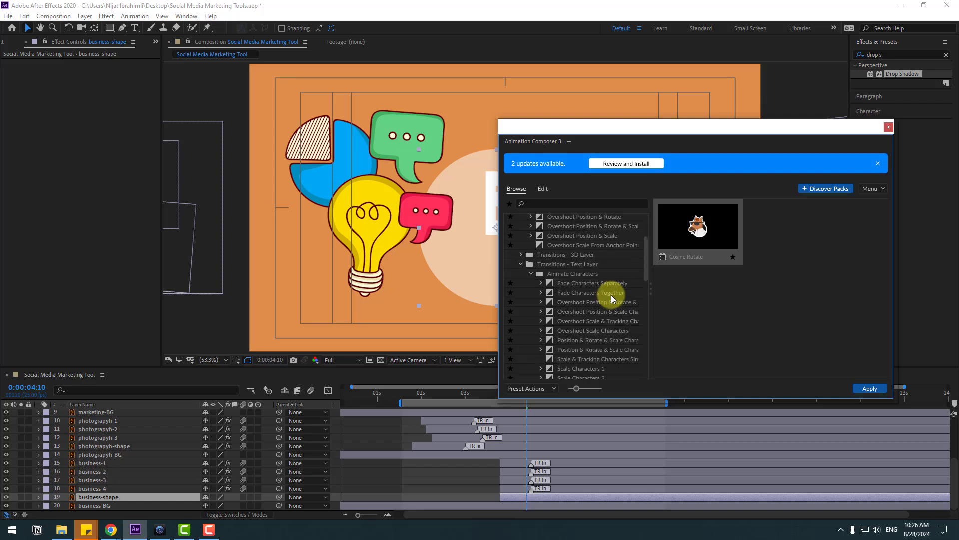
left_click(579, 324)
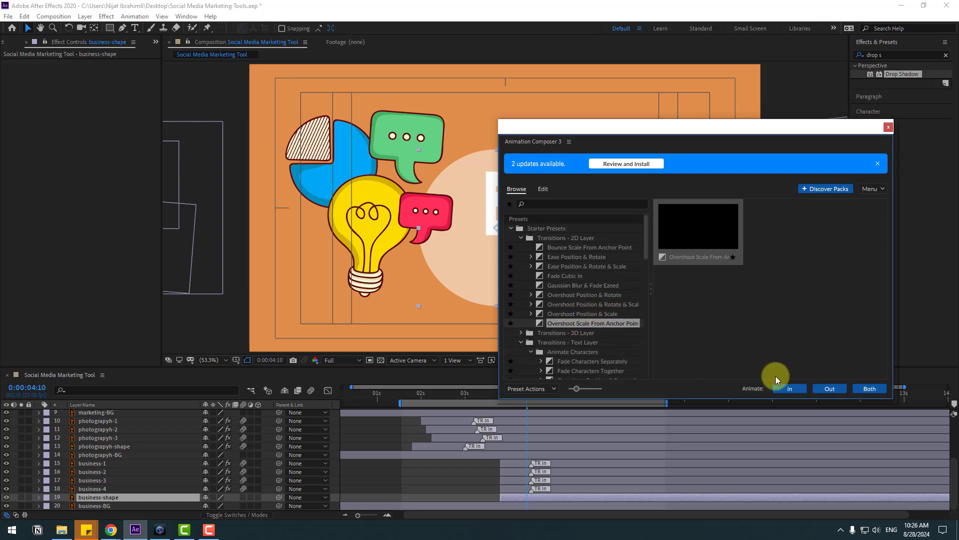
left_click(781, 389)
Step: Extend the business layers' entrances by moving their In transition markers to about 5 seconds, slightly later for business-4 and business-shape
left_click_drag(648, 128, 759, 156)
left_click_drag(881, 159, 958, 160)
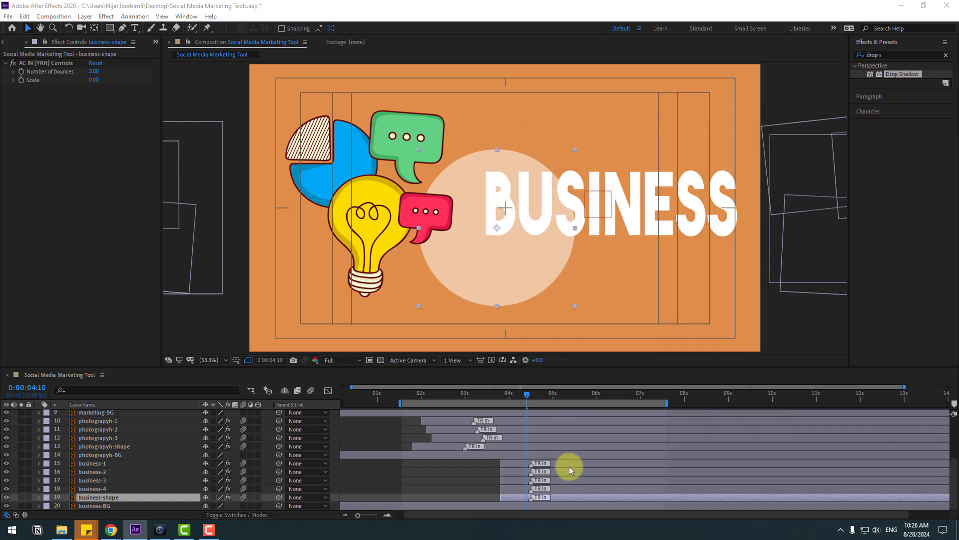
mouse_move(531, 463)
left_mouse_down()
mouse_move(553, 463)
mouse_move(569, 488)
left_mouse_up()
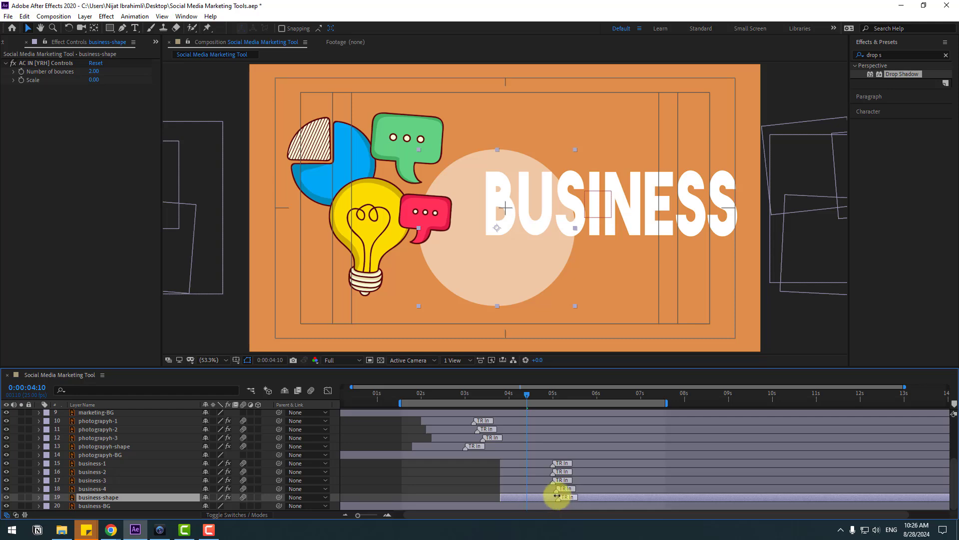
Step: At 0:00:06:02, place the pale circle behind the business icons, and stagger the start times of the business icon layers
left_click_drag(486, 388, 592, 395)
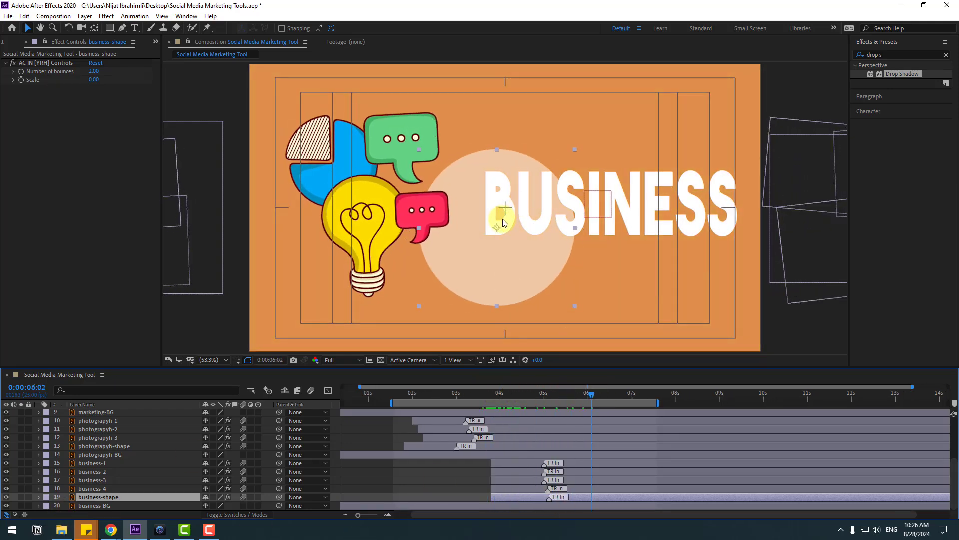
left_click_drag(504, 222, 374, 202)
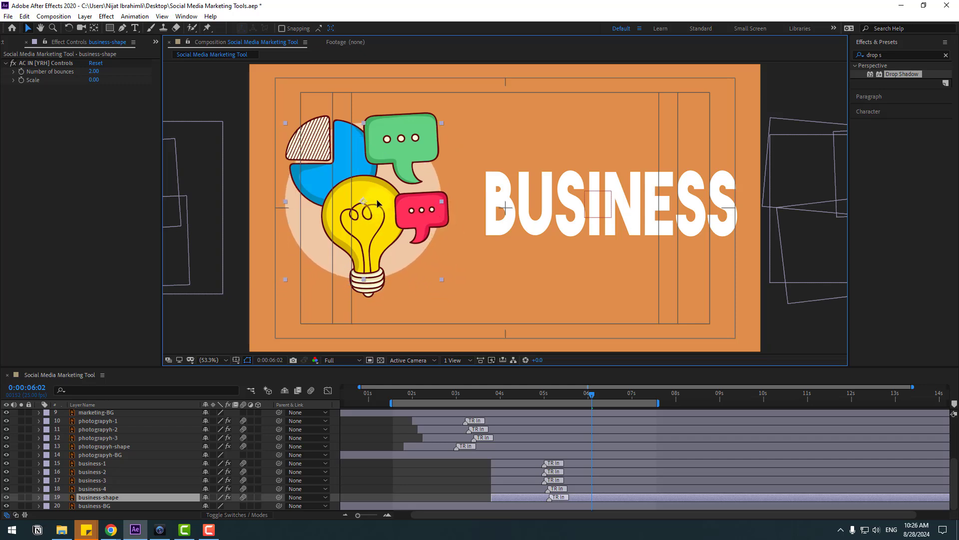
left_click(598, 472)
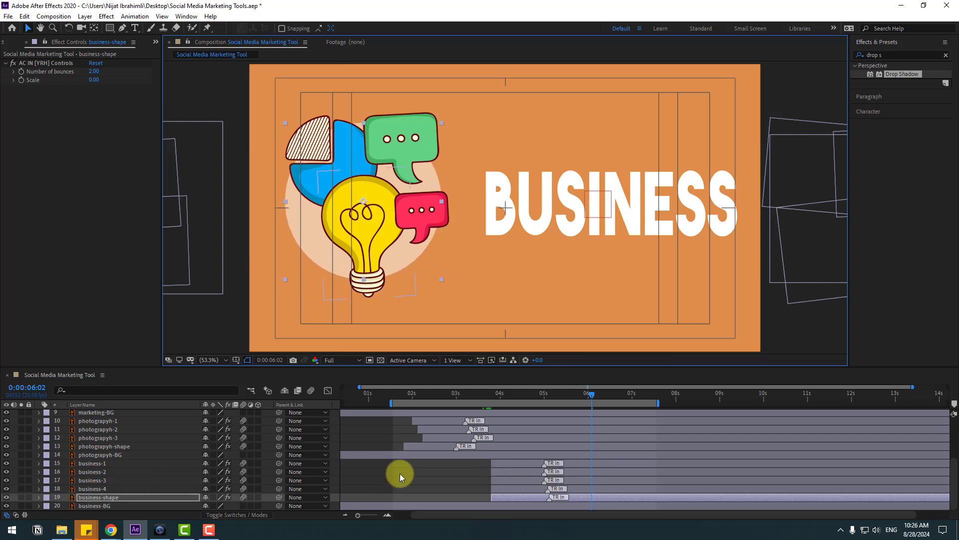
left_click_drag(497, 471, 516, 489)
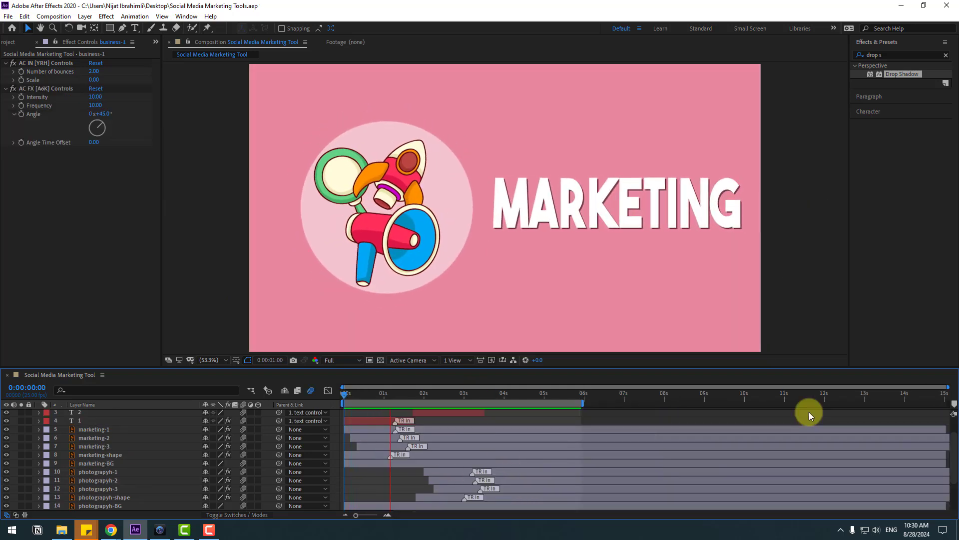